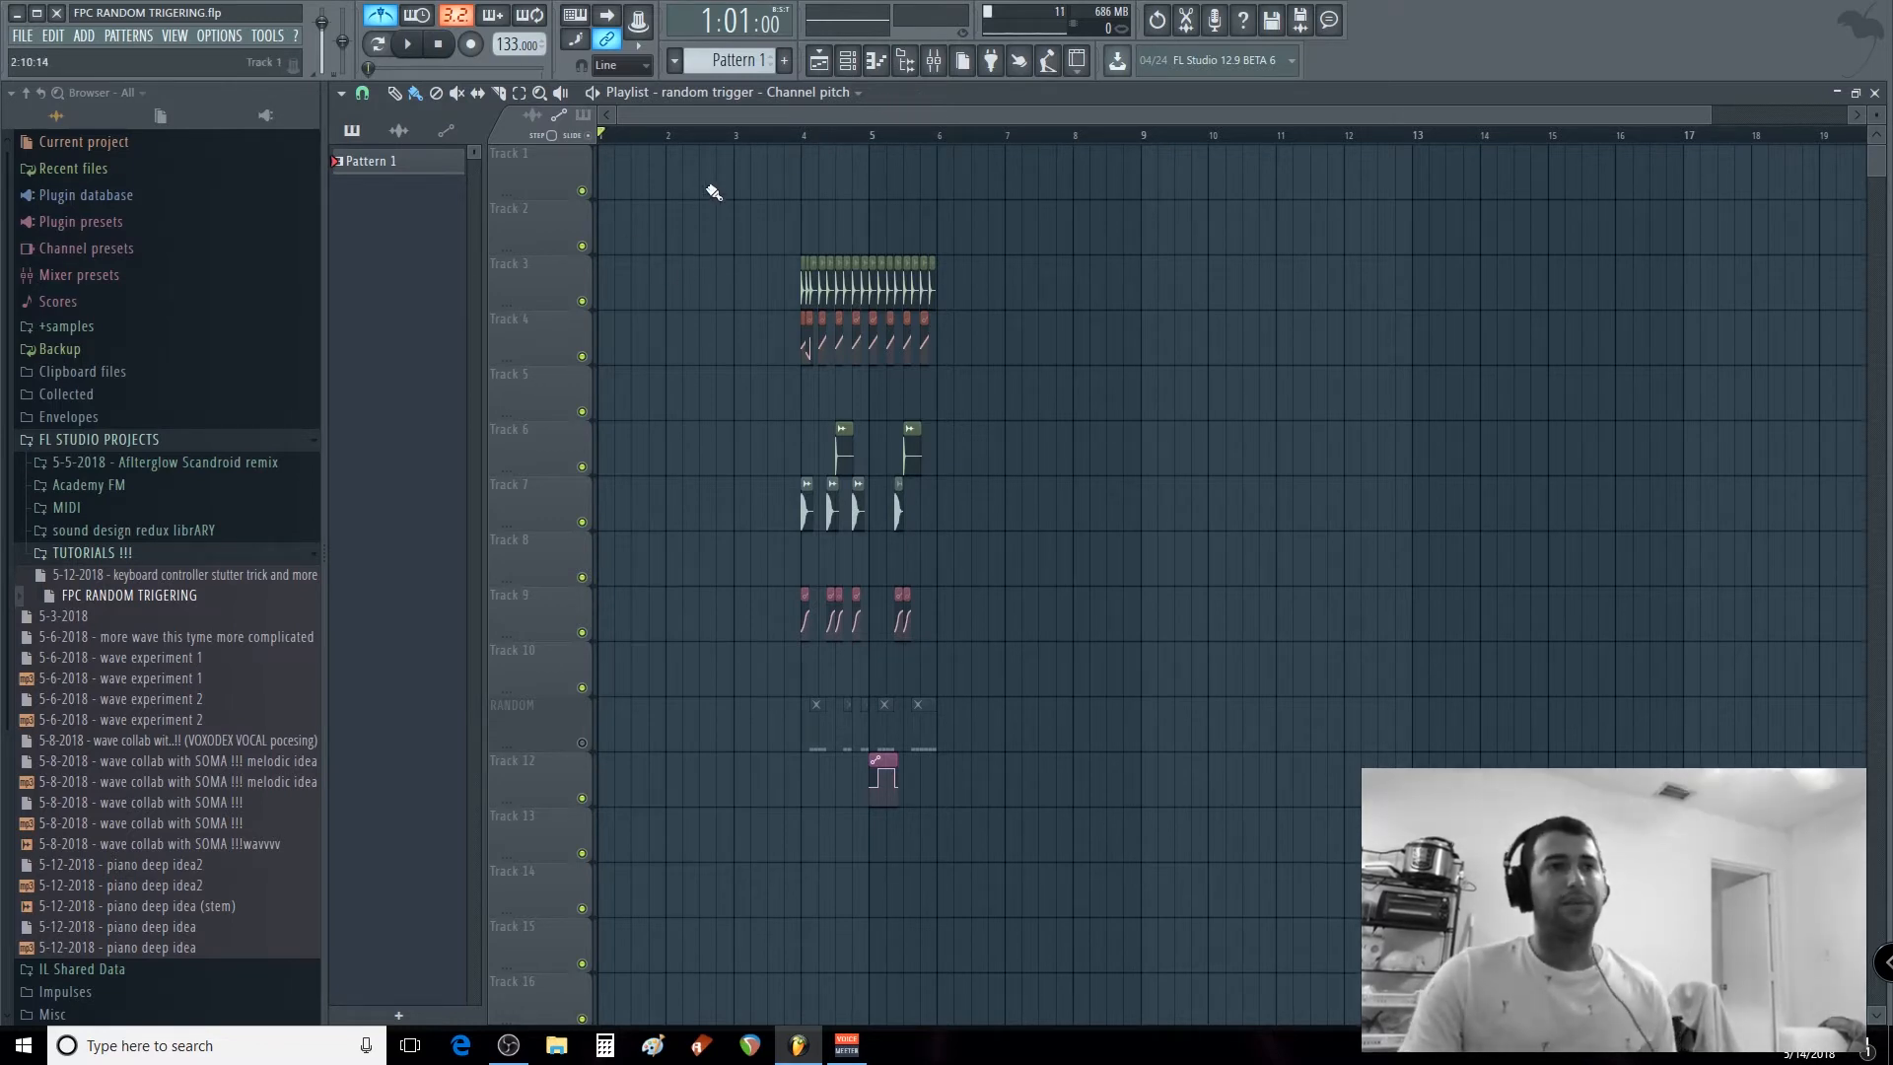
Turn off the metronome and play the playlist arrangement from bar 4 with the RANDOM track muted.
click(818, 137)
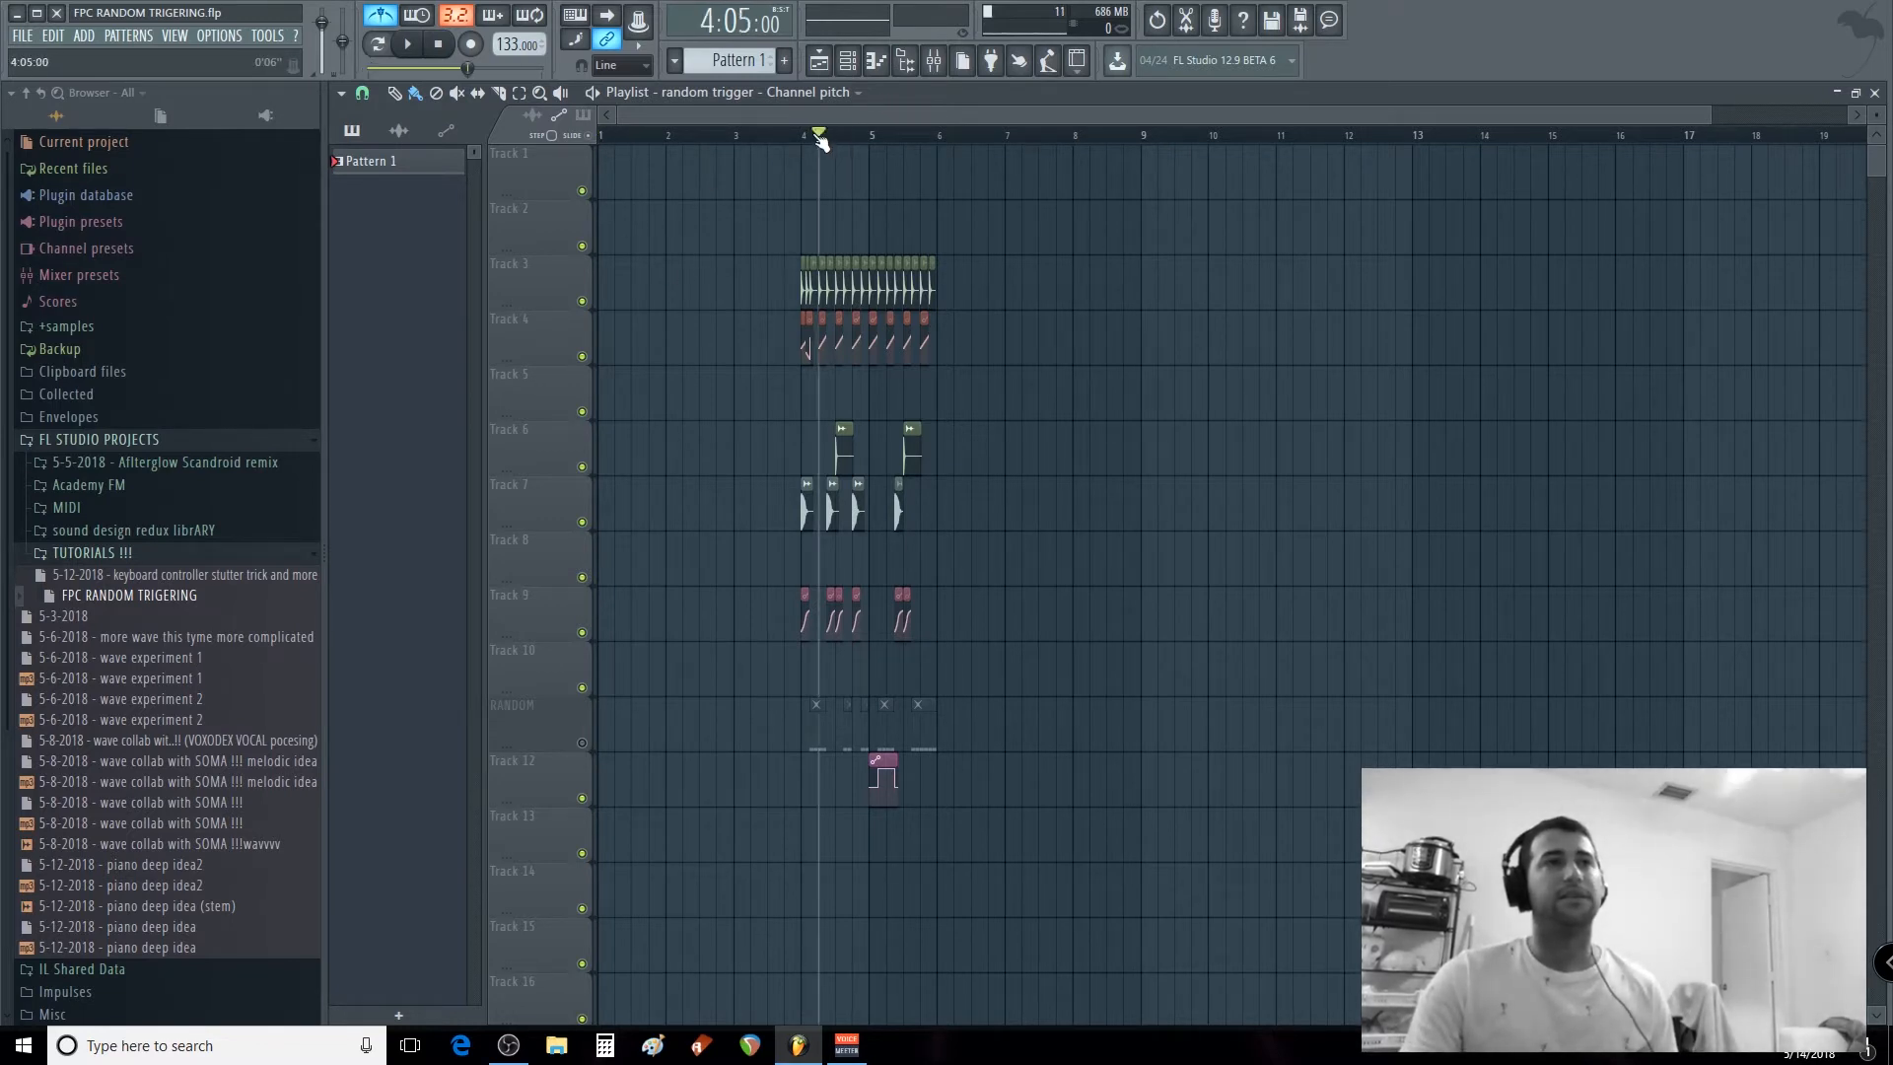
scroll(817, 137, up, 3)
click(791, 139)
key(space)
scroll(792, 140, up, 4)
key(space)
click(383, 17)
key(space)
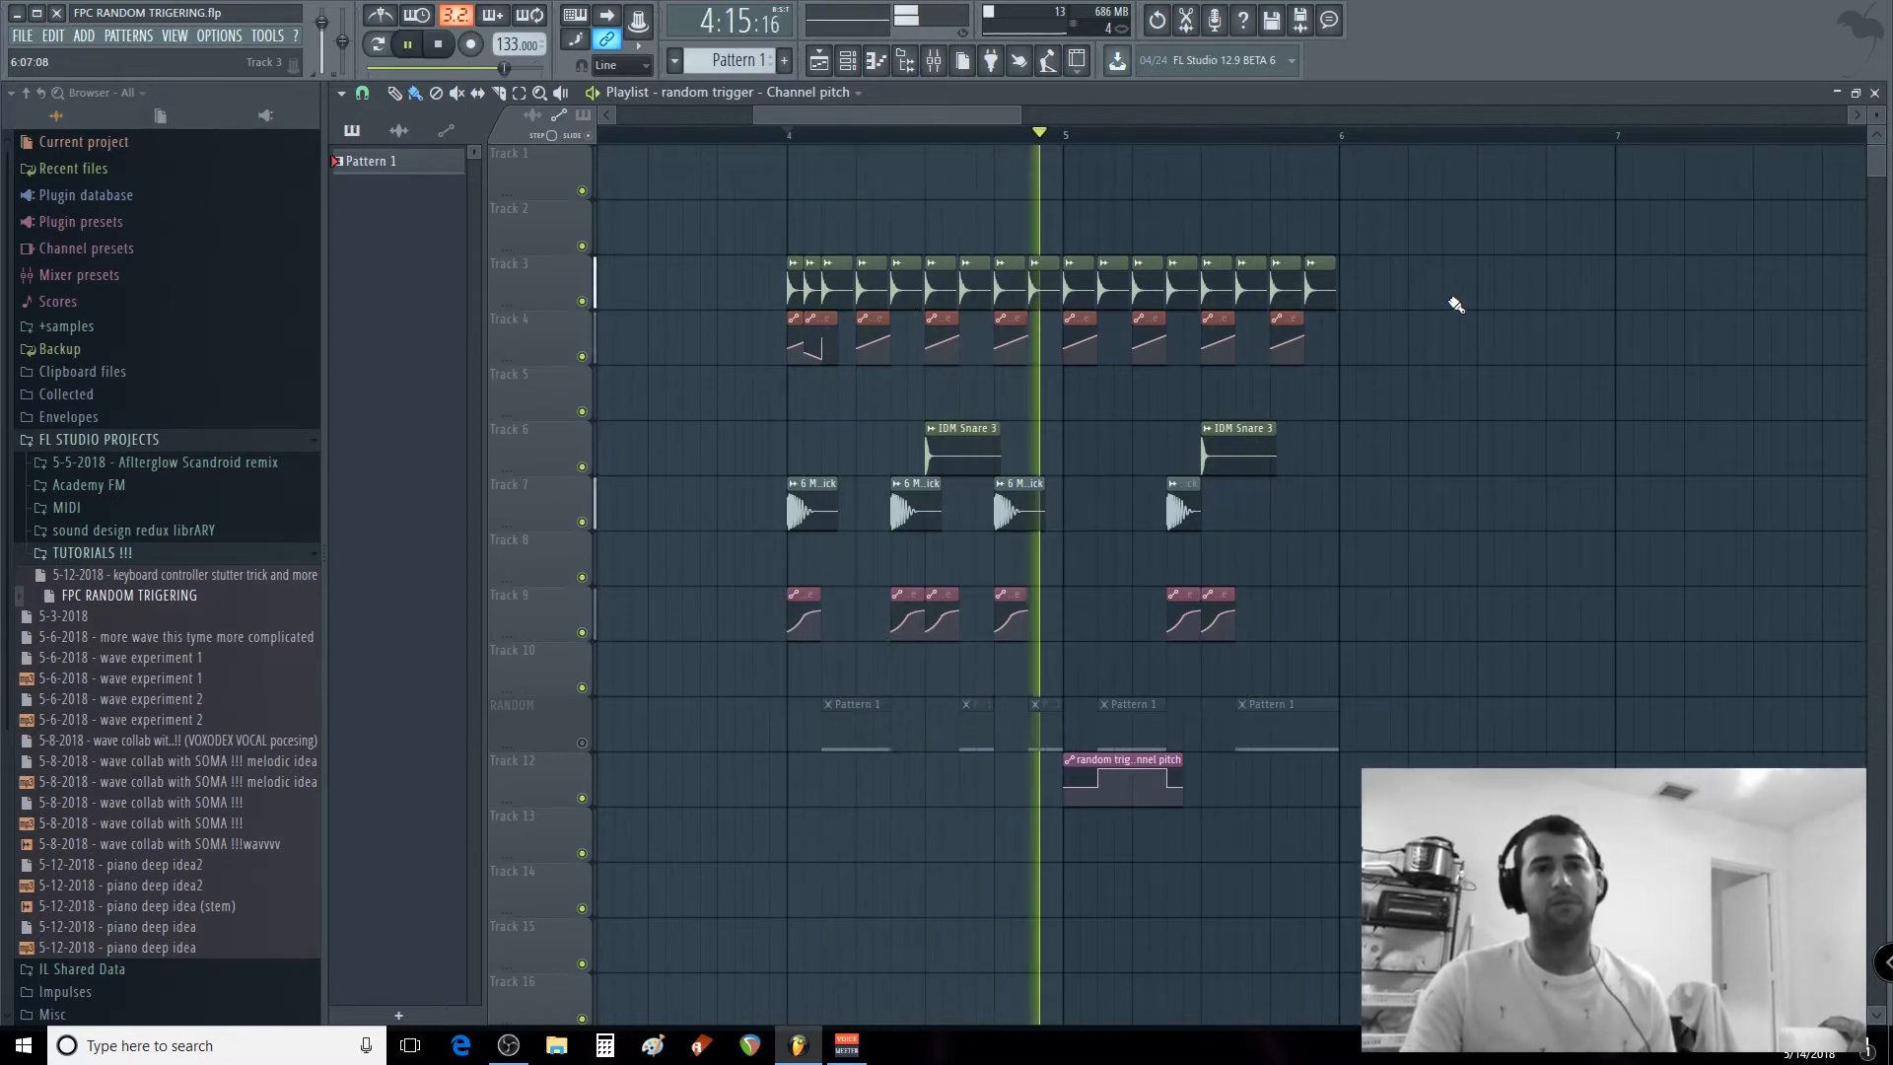
key(space)
Unmute the RANDOM track, audition the beat from bar 4 to bar 6 as a looped time selection, and clear the selection.
scroll(963, 359, down, 3)
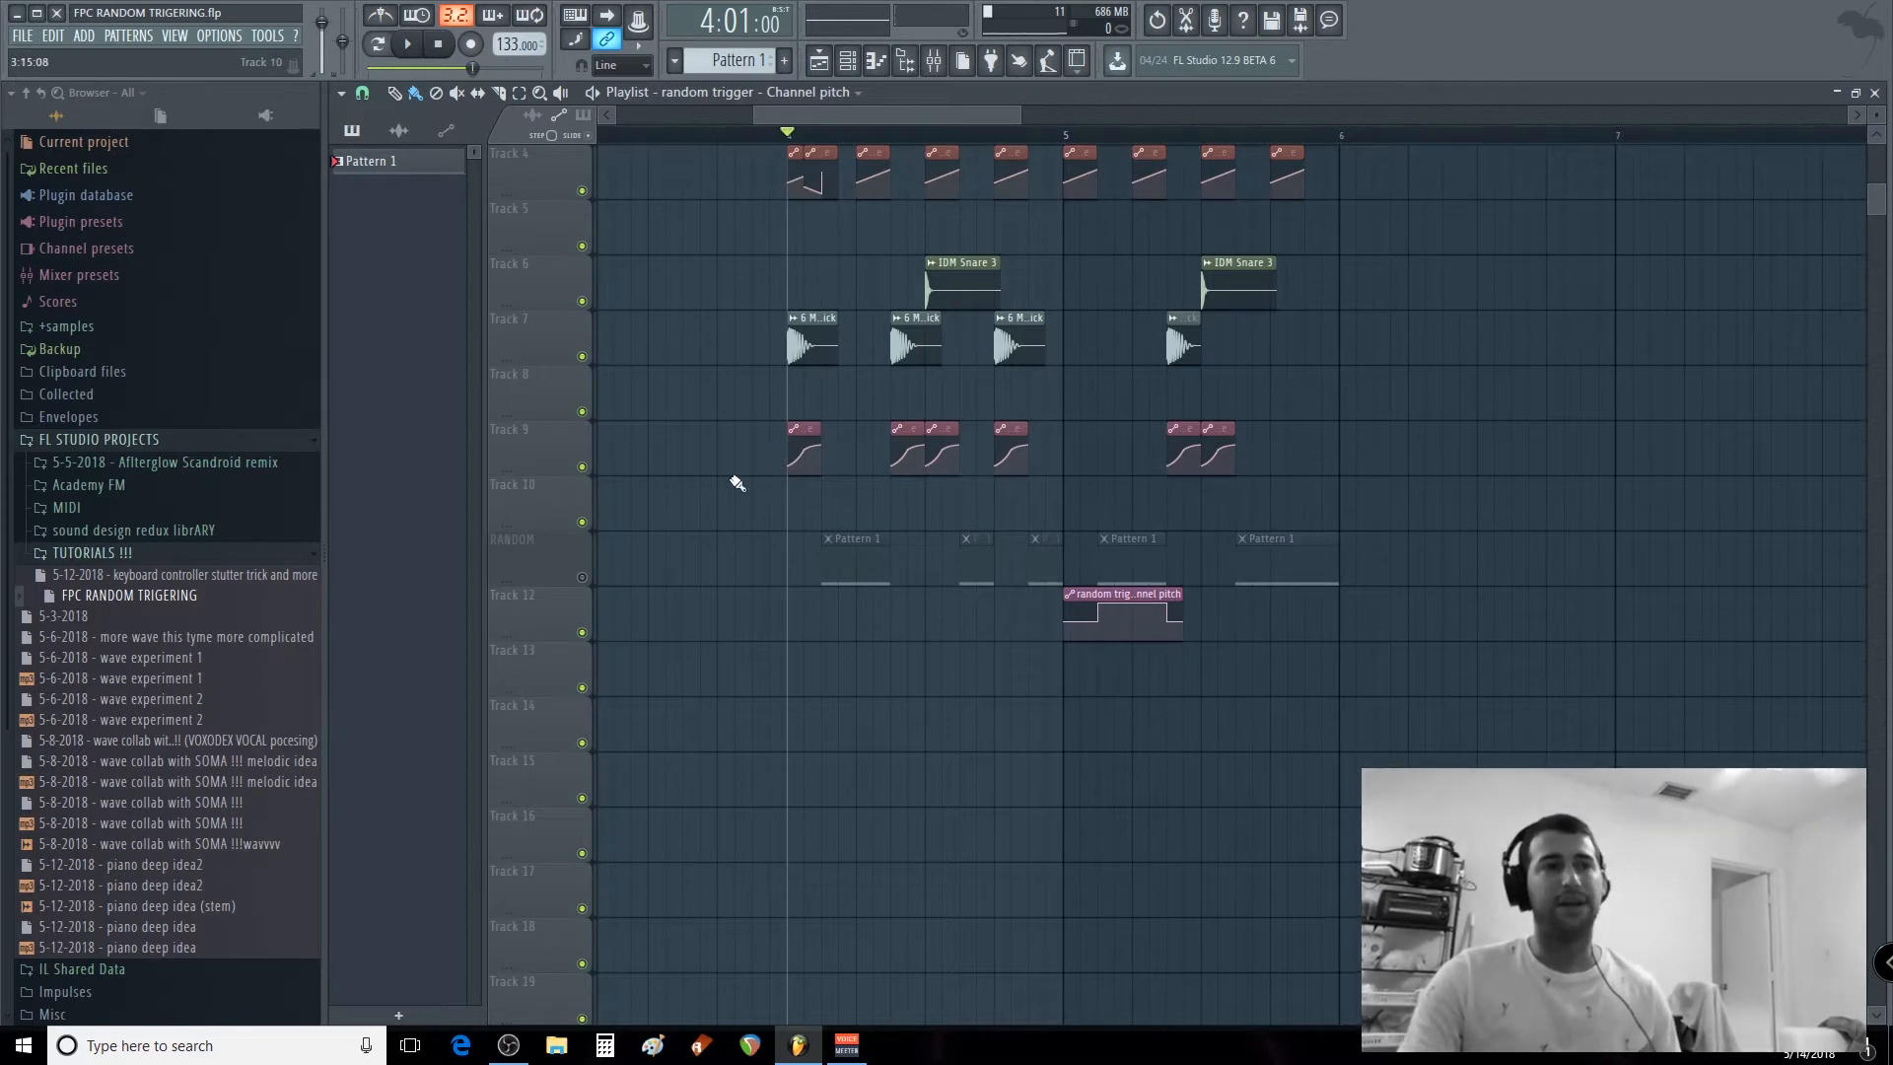
click(582, 577)
drag(789, 141, 1365, 186)
key(space)
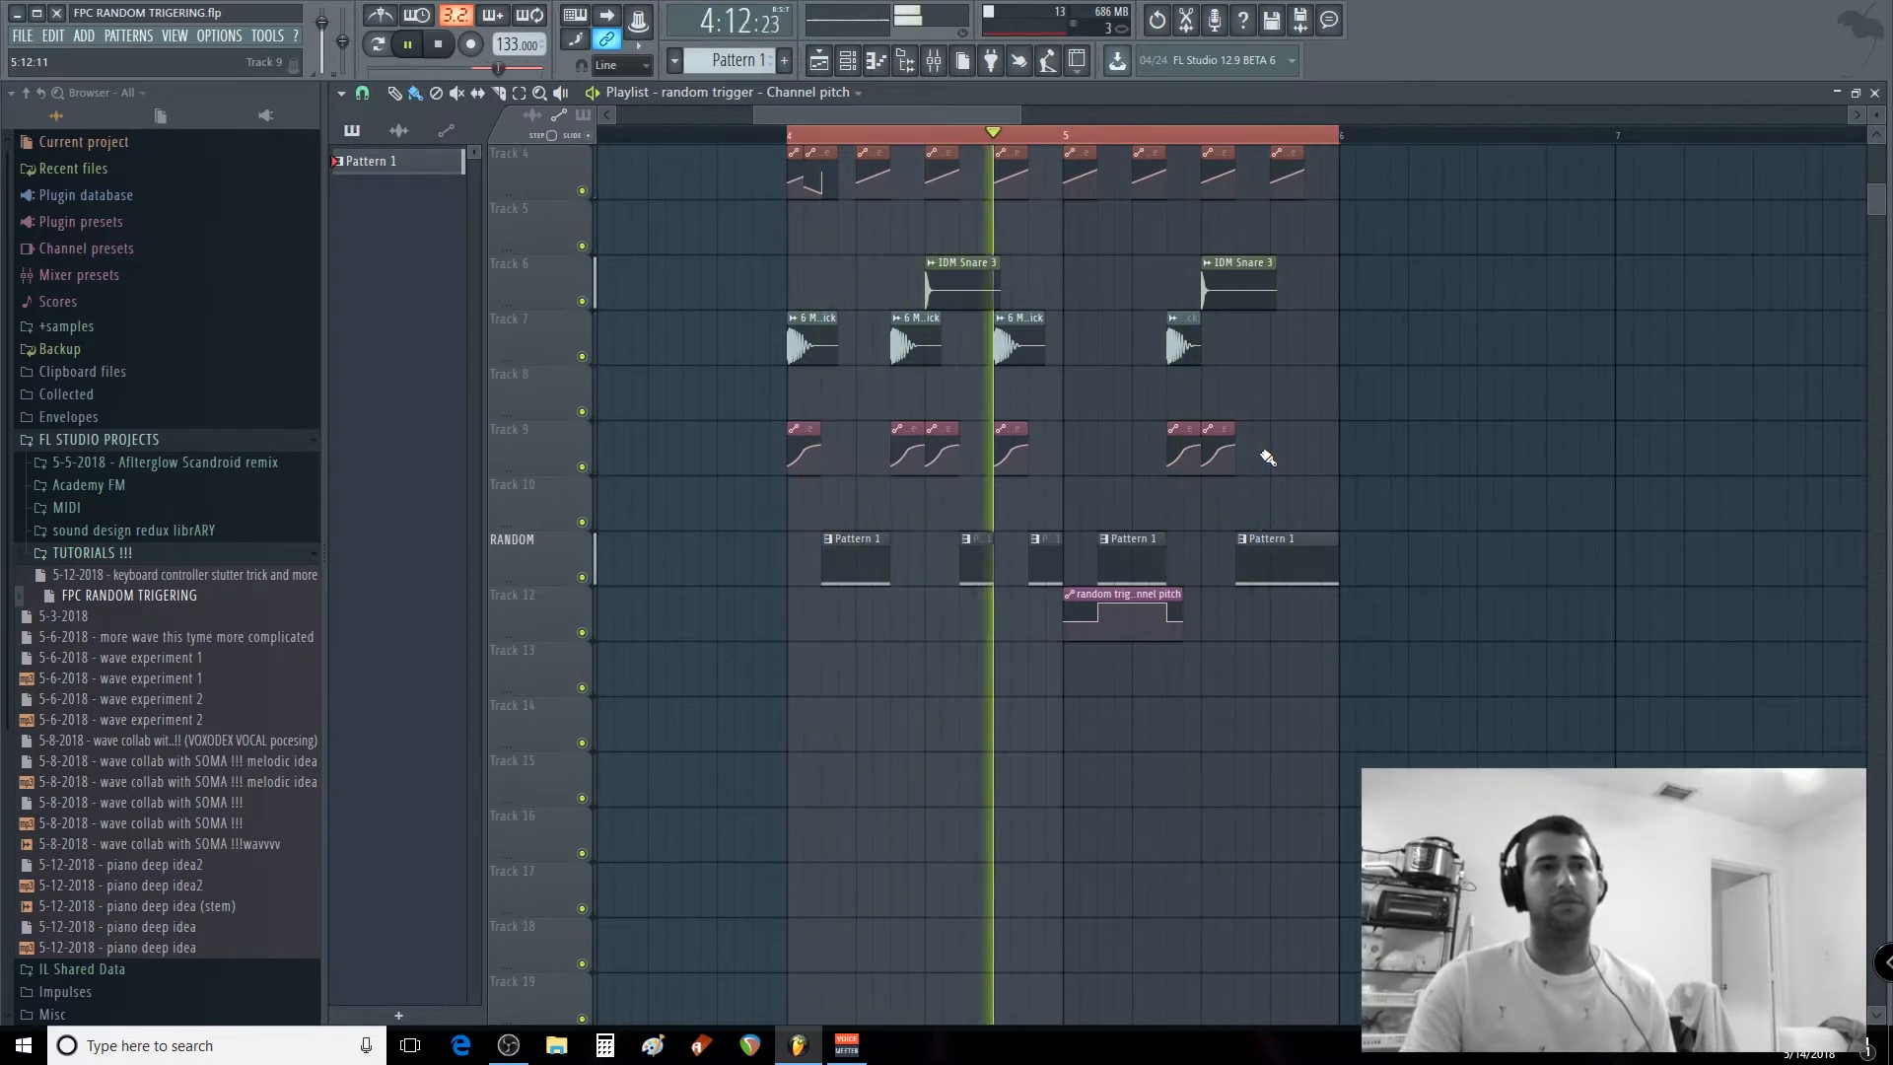
key(space)
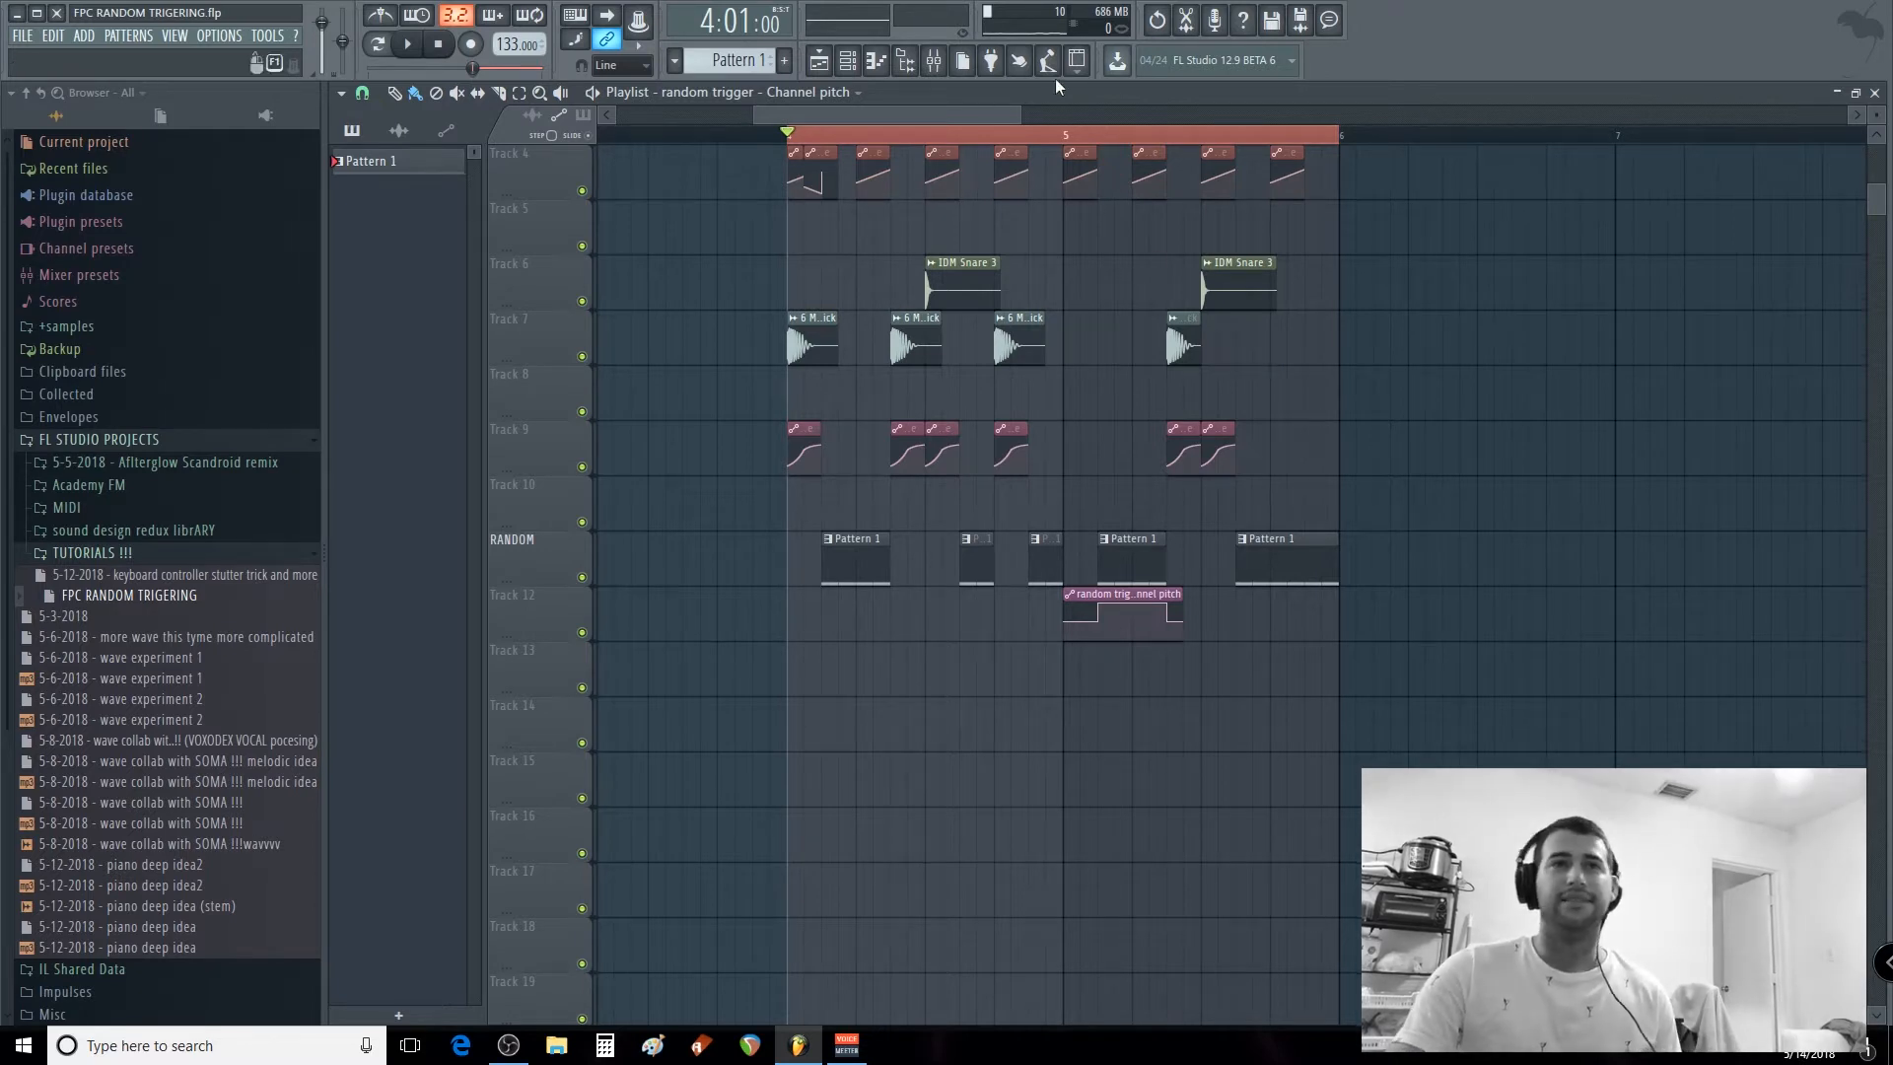
drag(1346, 141, 789, 138)
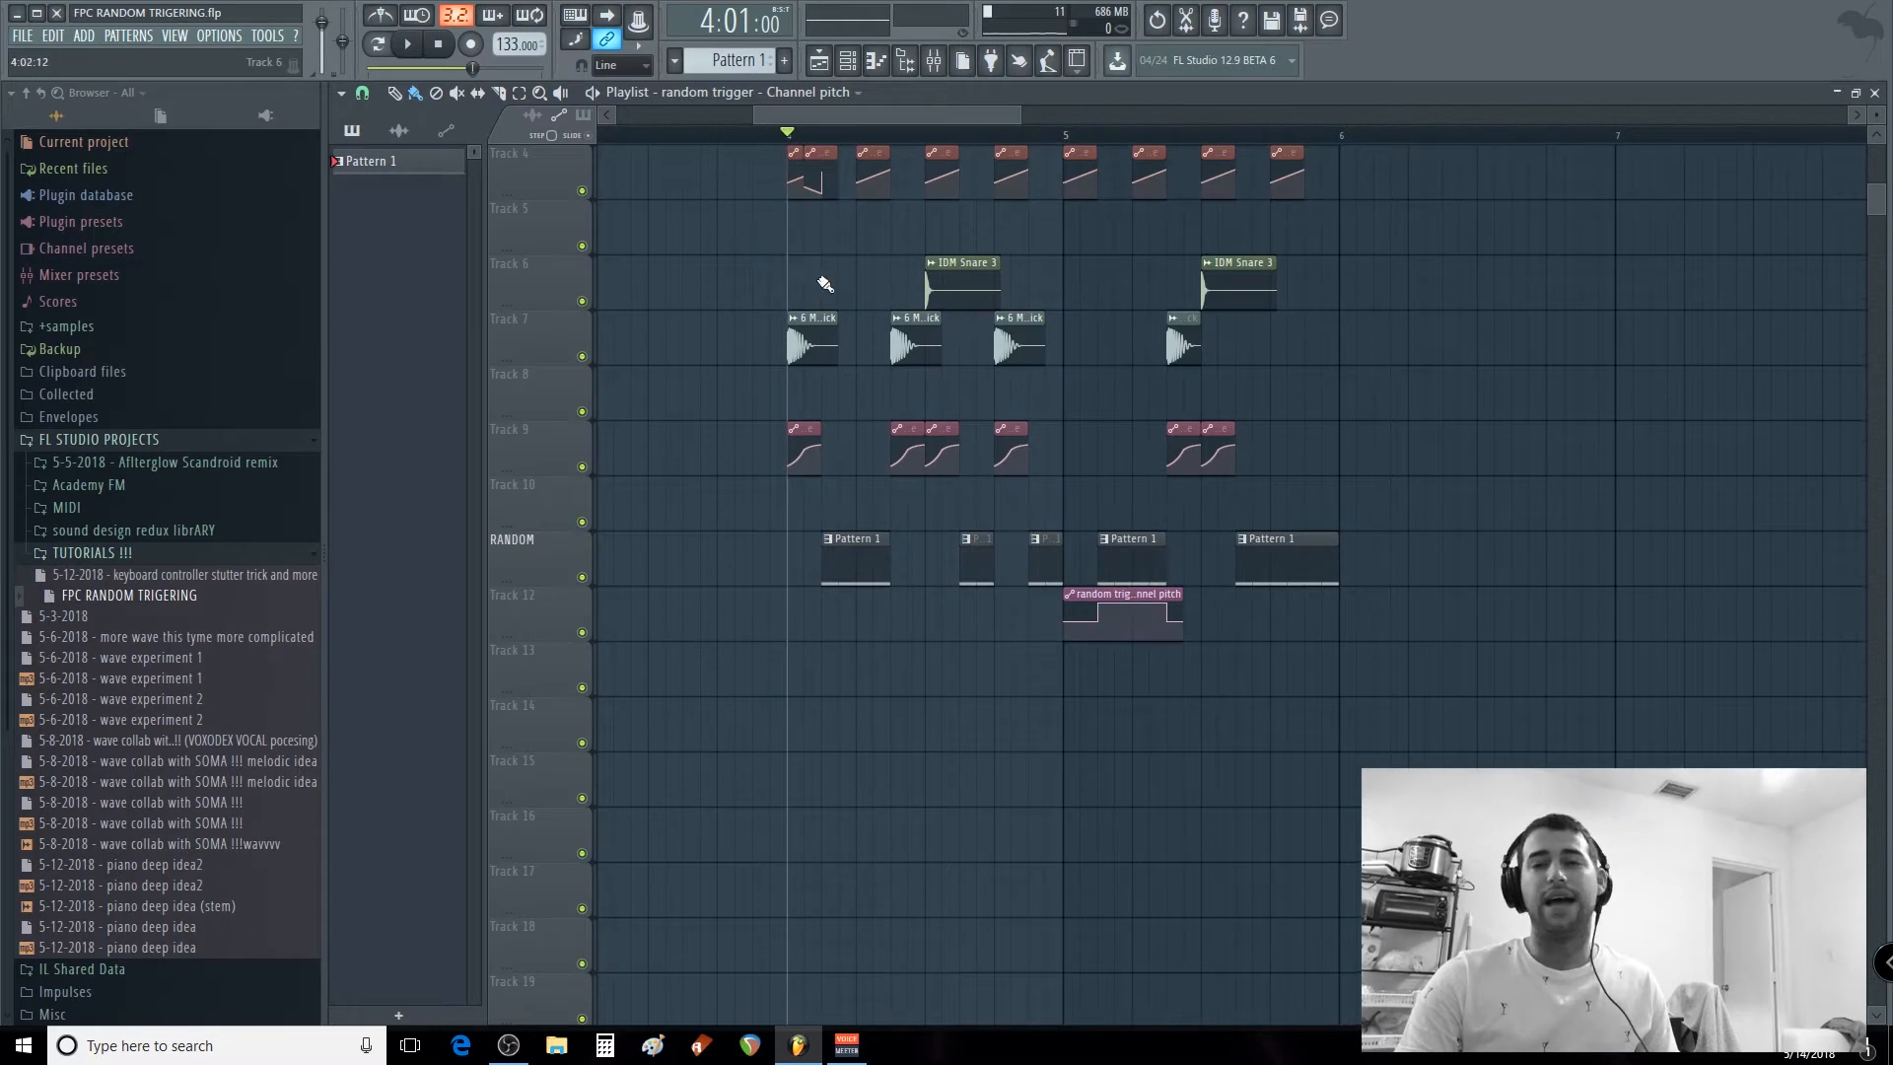
Insert a new FPC channel above the random trigger channel in the Channel rack.
scroll(825, 284, up, 3)
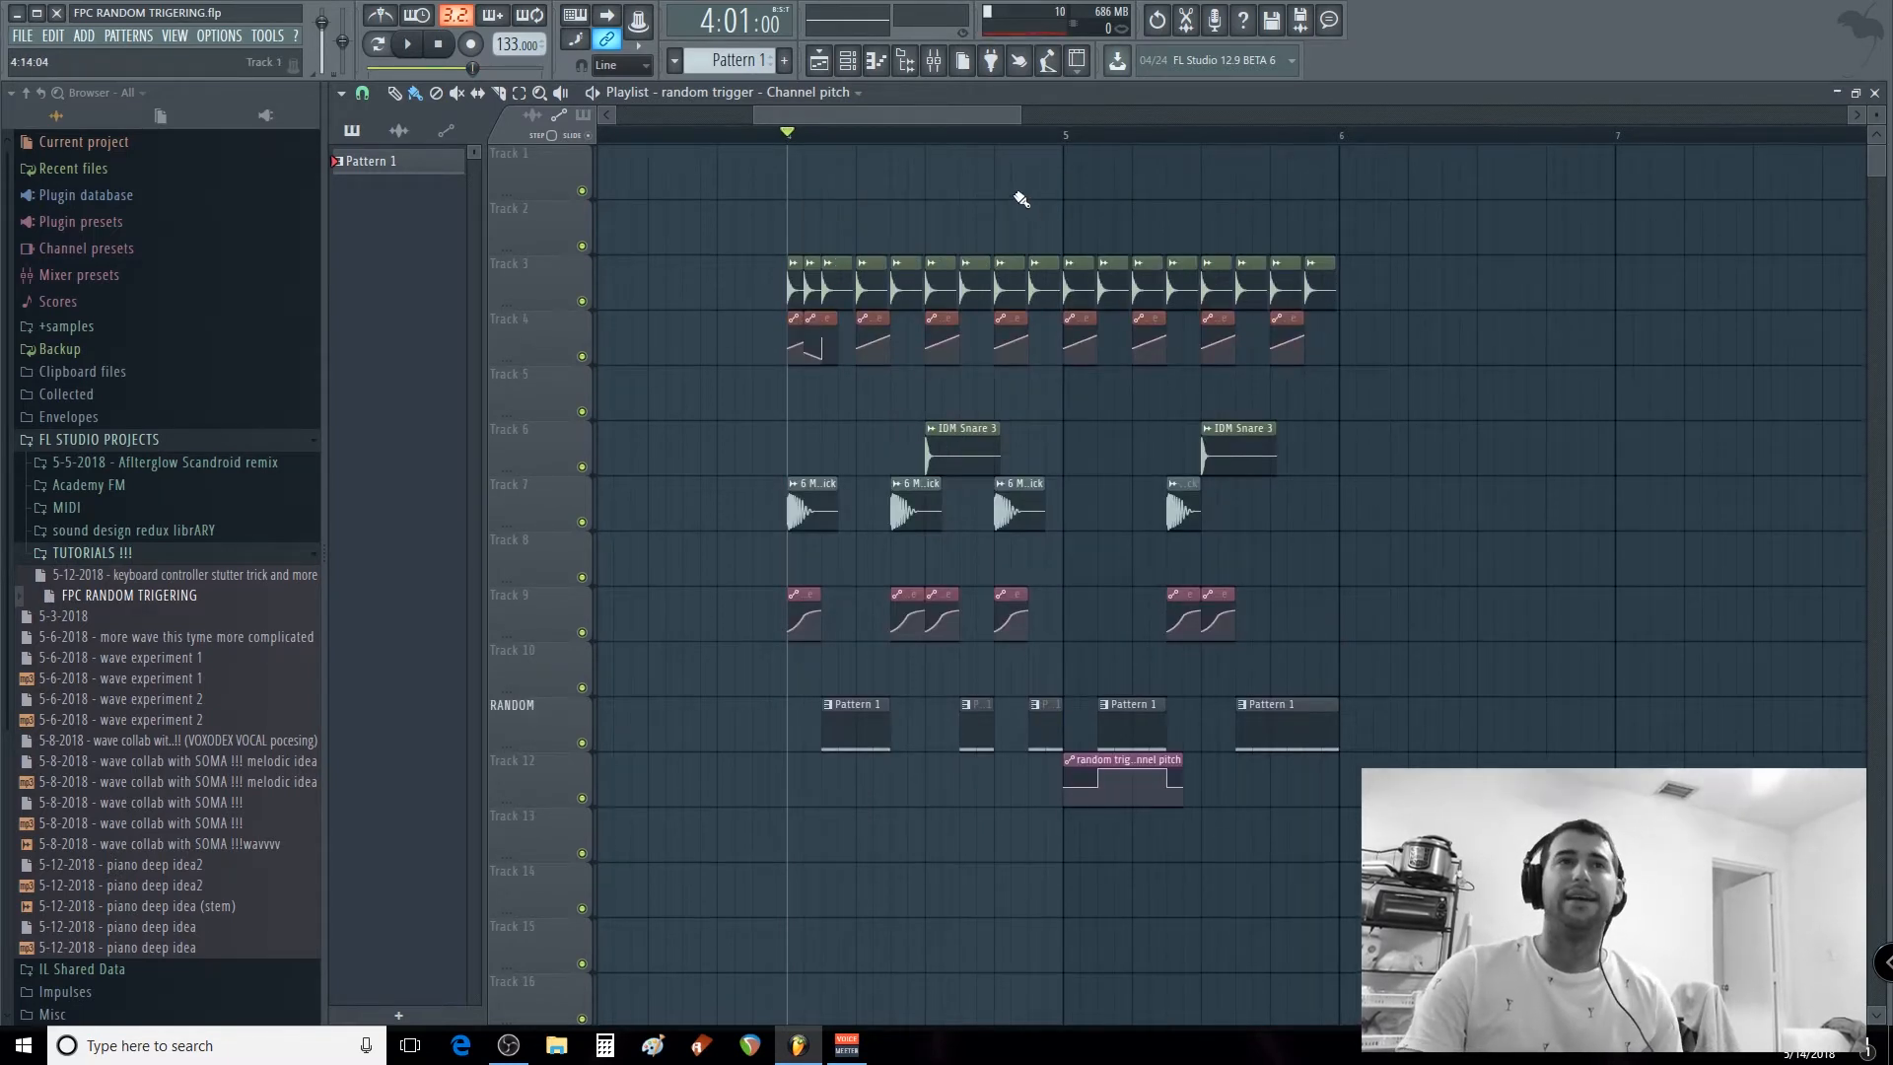
click(850, 61)
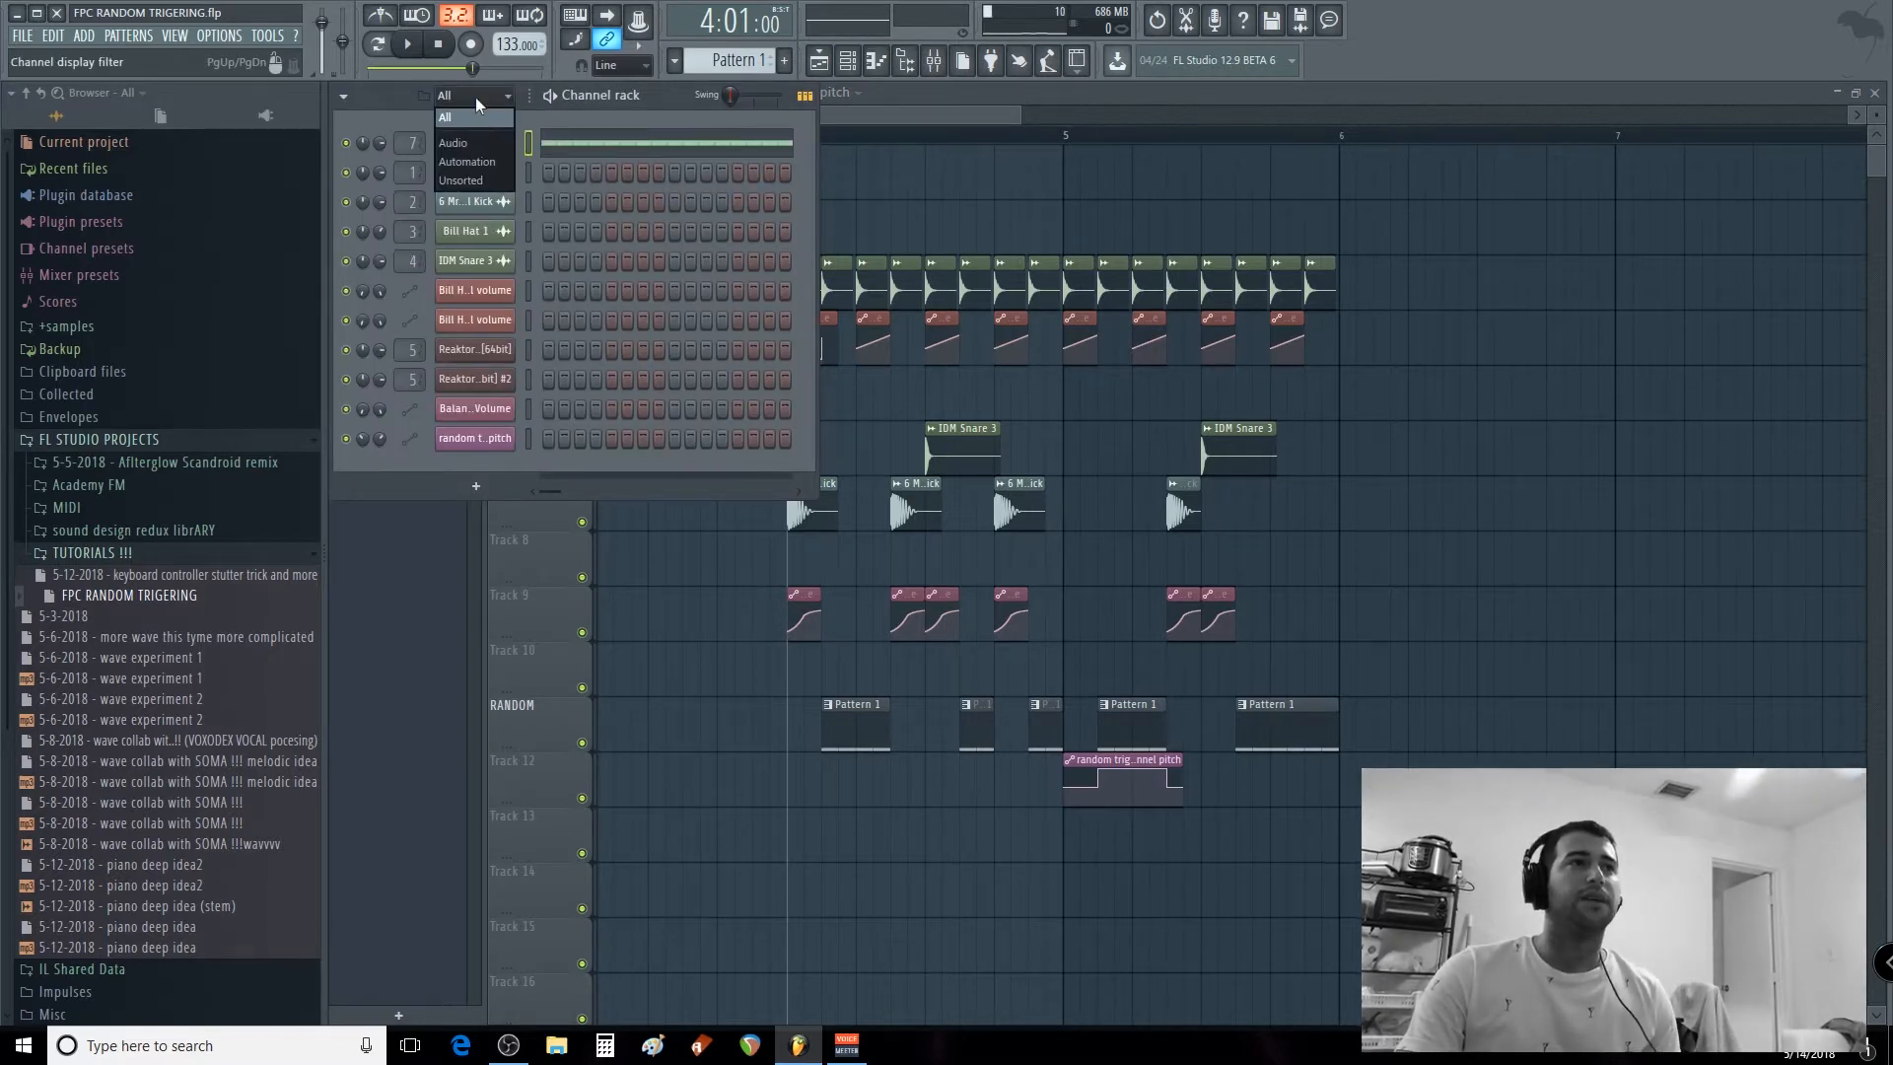
right_click(478, 145)
mouse_move(591, 264)
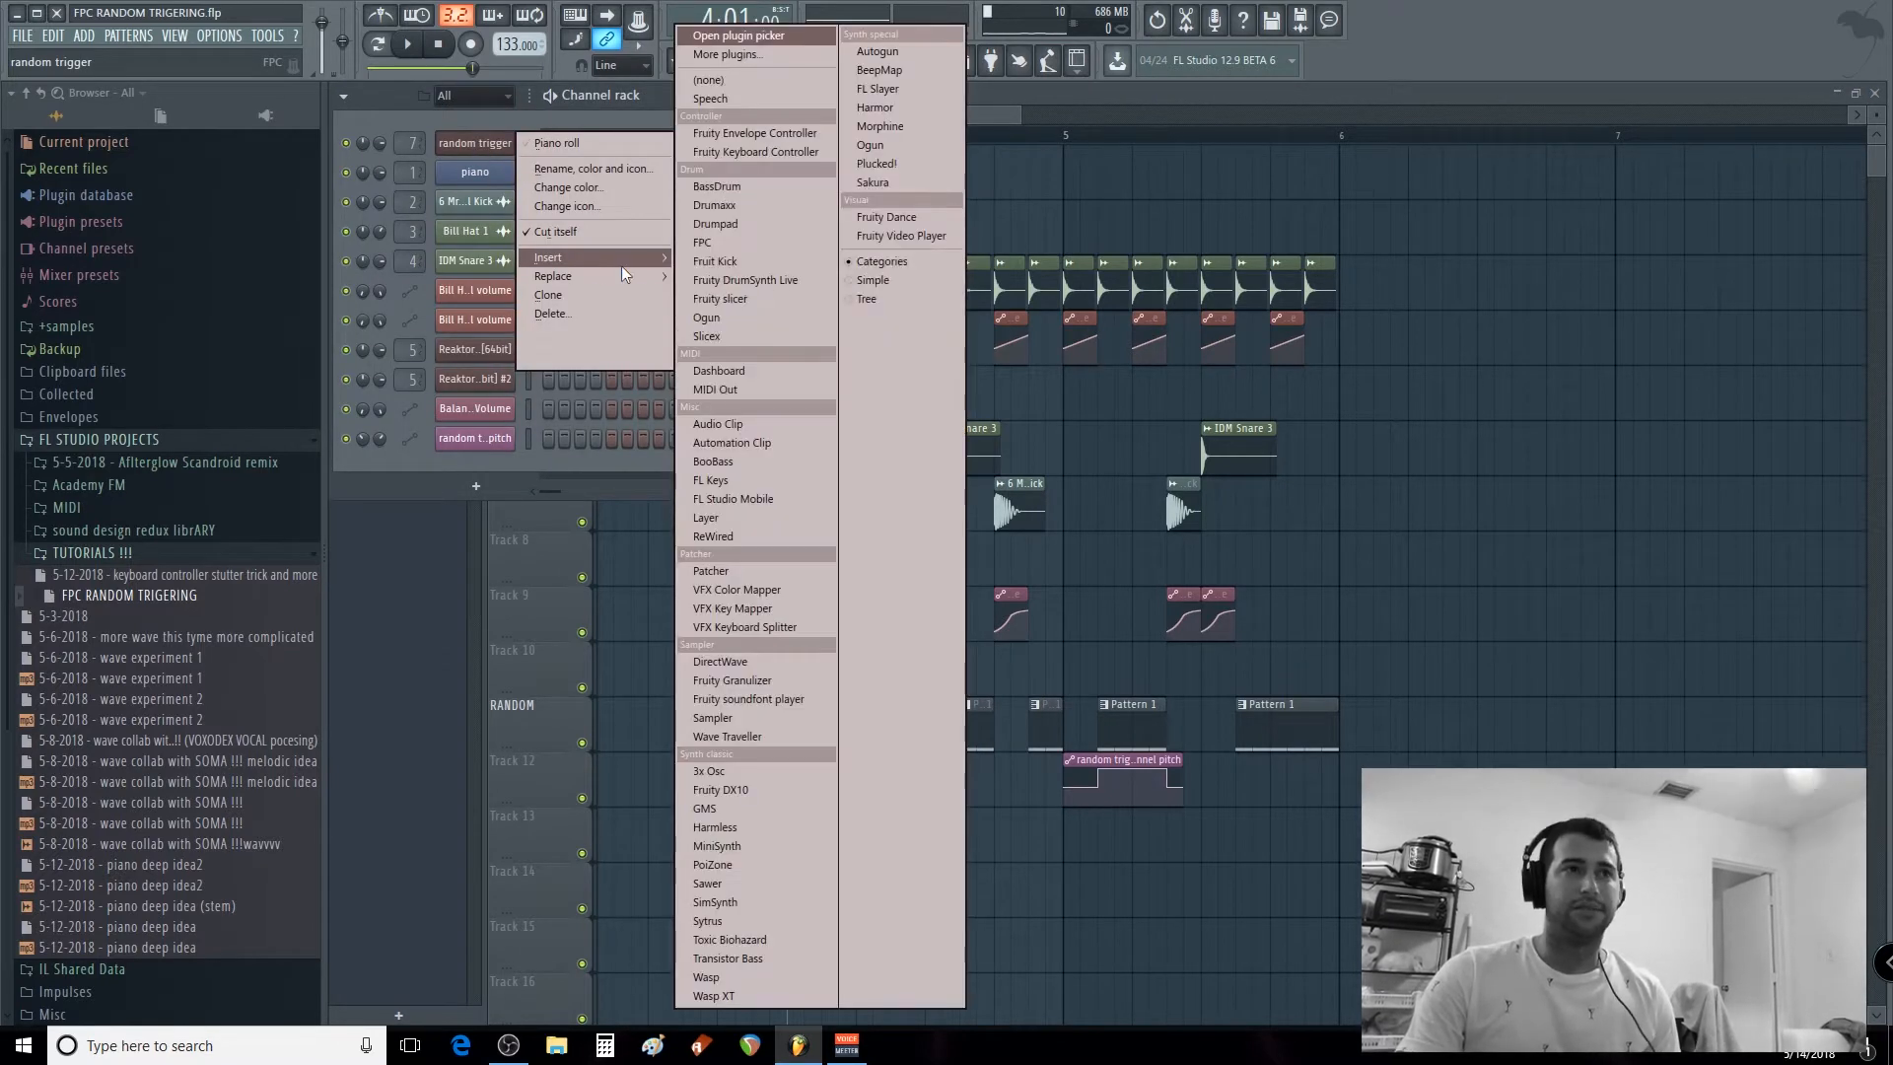
click(753, 242)
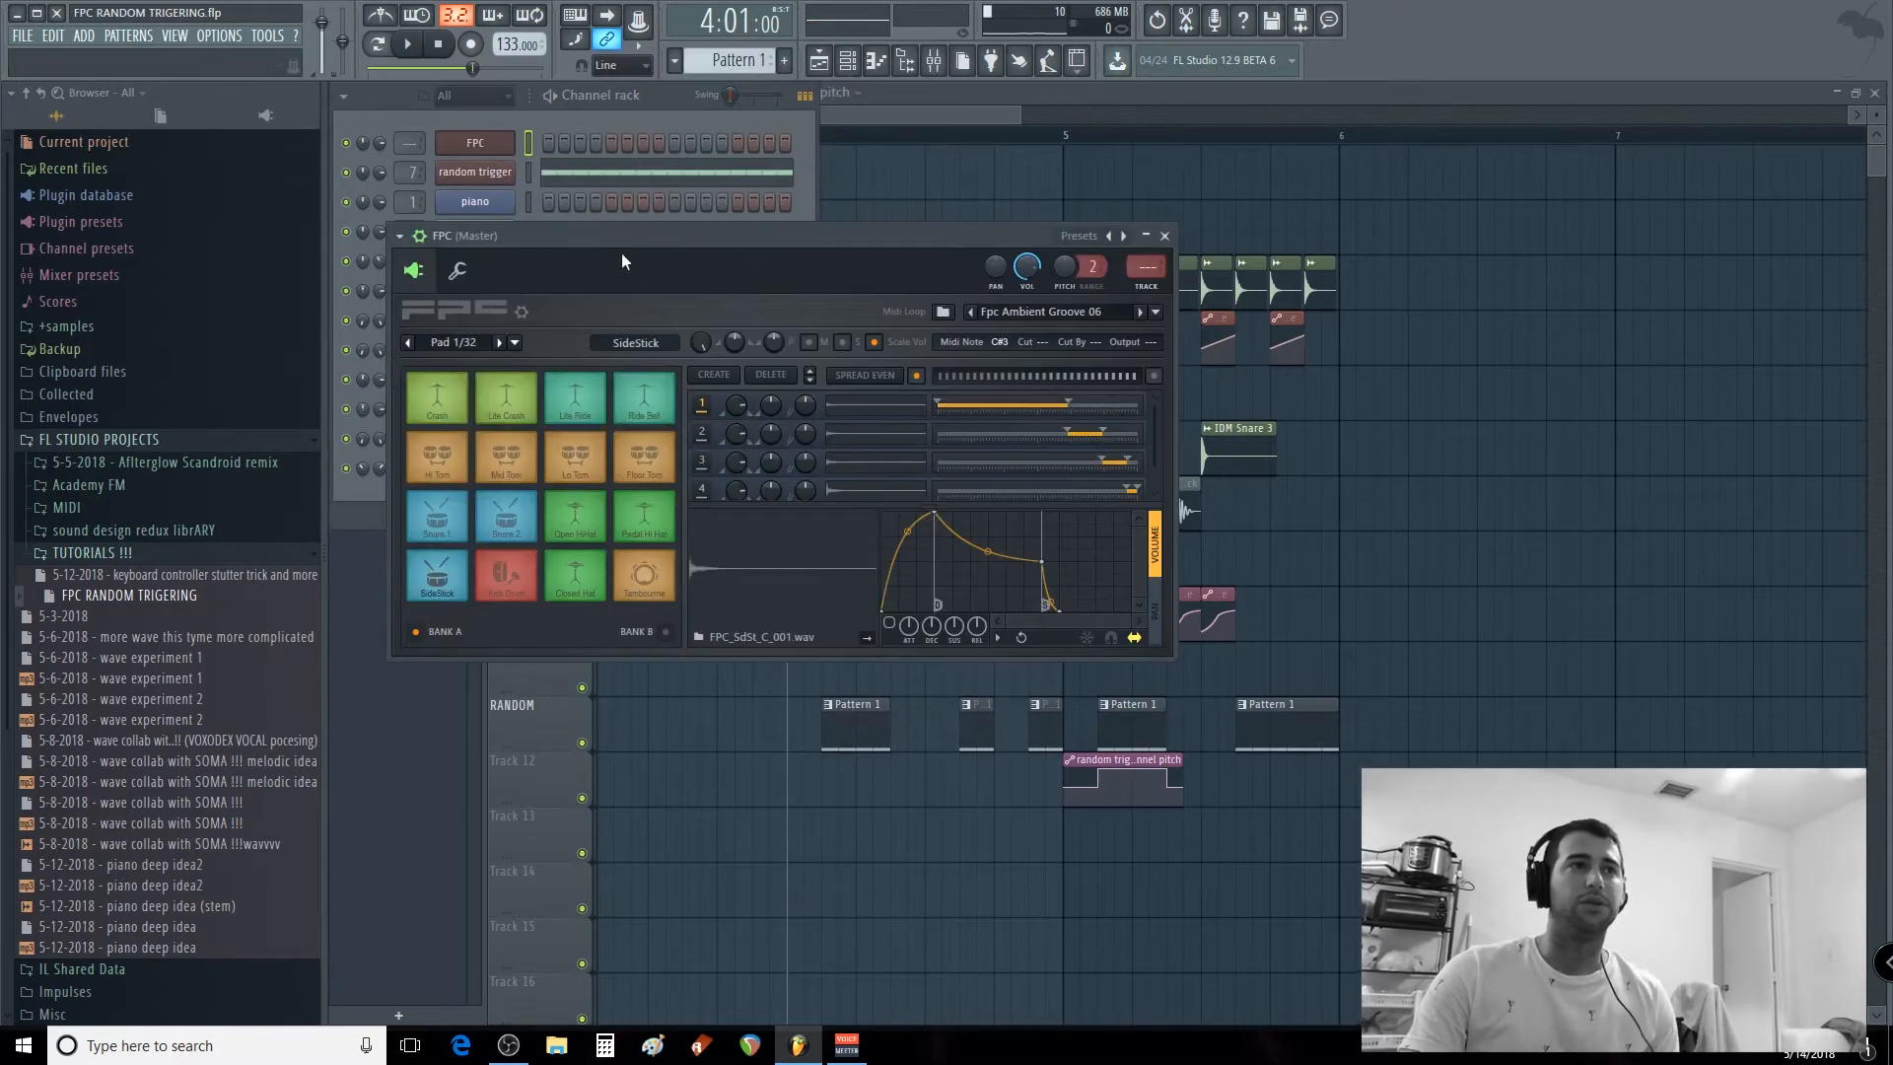
Load the Empty preset into the new FPC and move its window clear of the channel list.
click(527, 200)
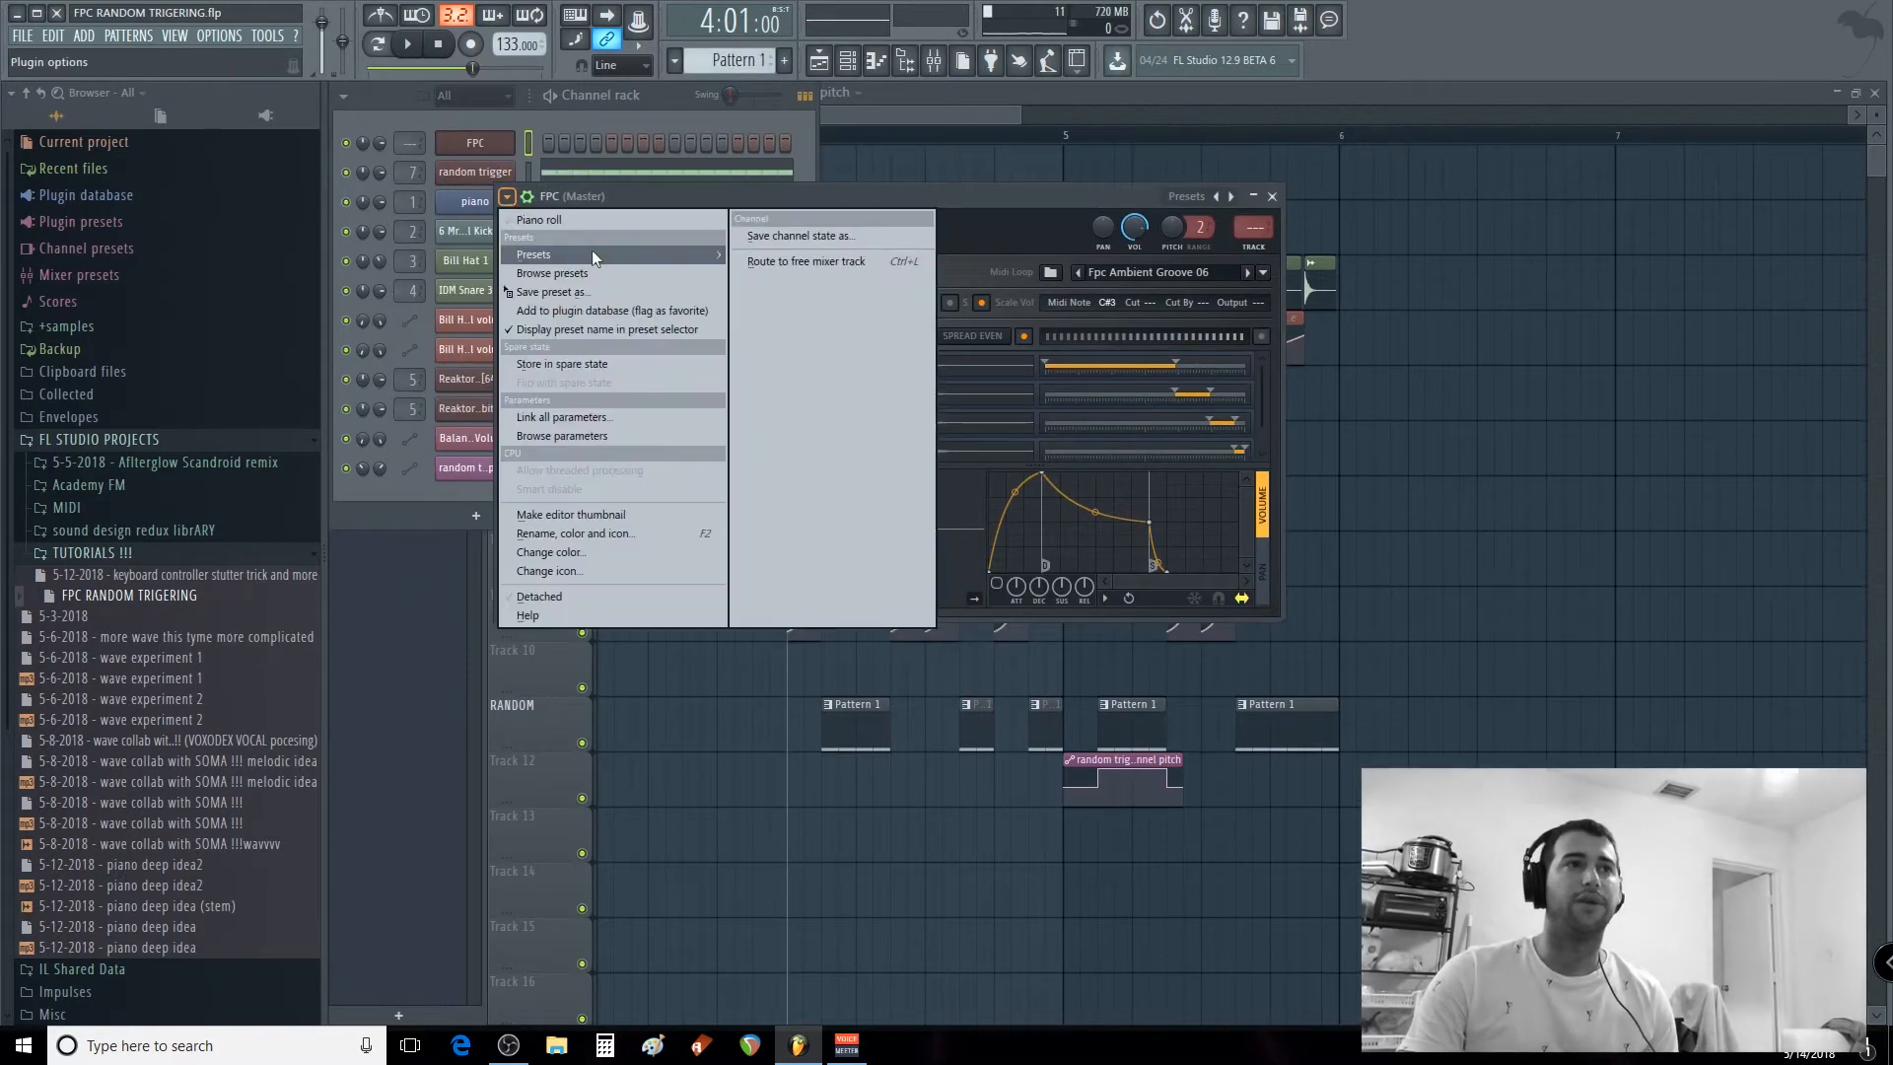
mouse_move(591, 252)
mouse_move(795, 274)
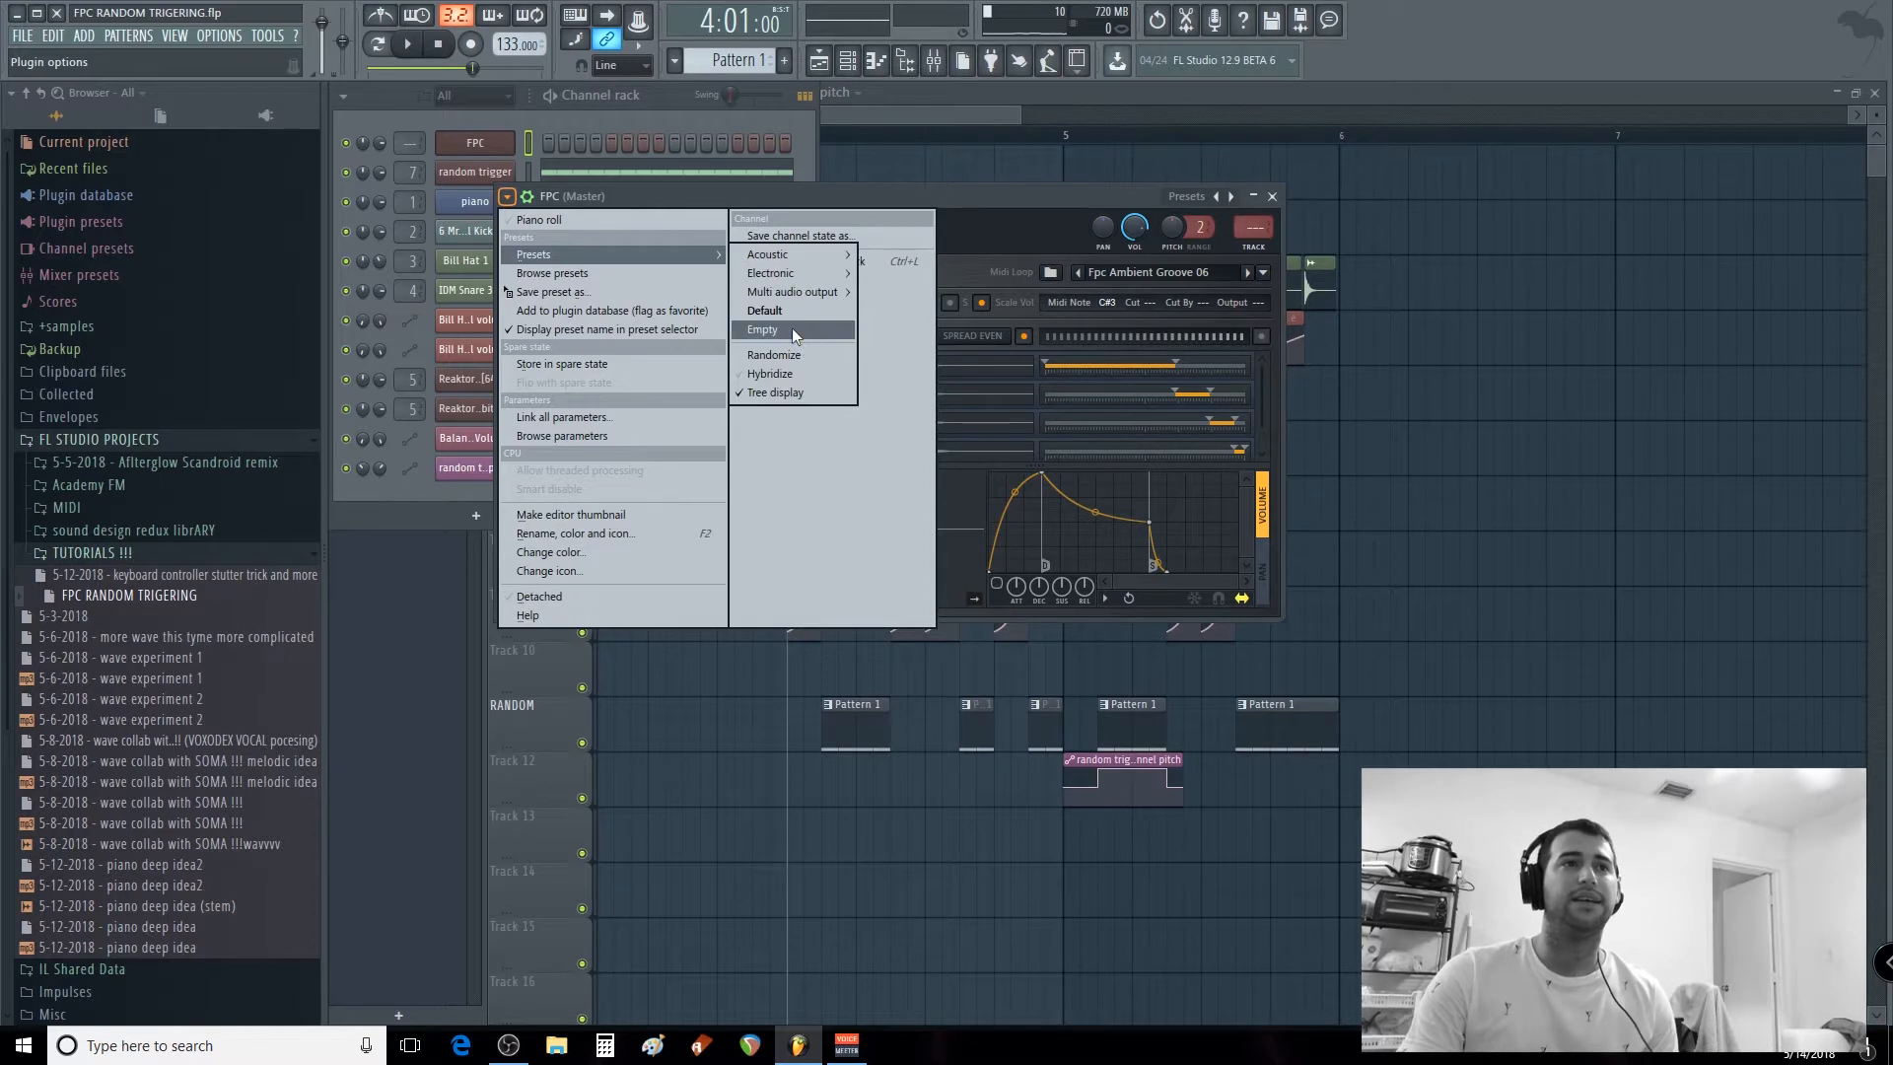
click(790, 328)
drag(770, 215, 900, 191)
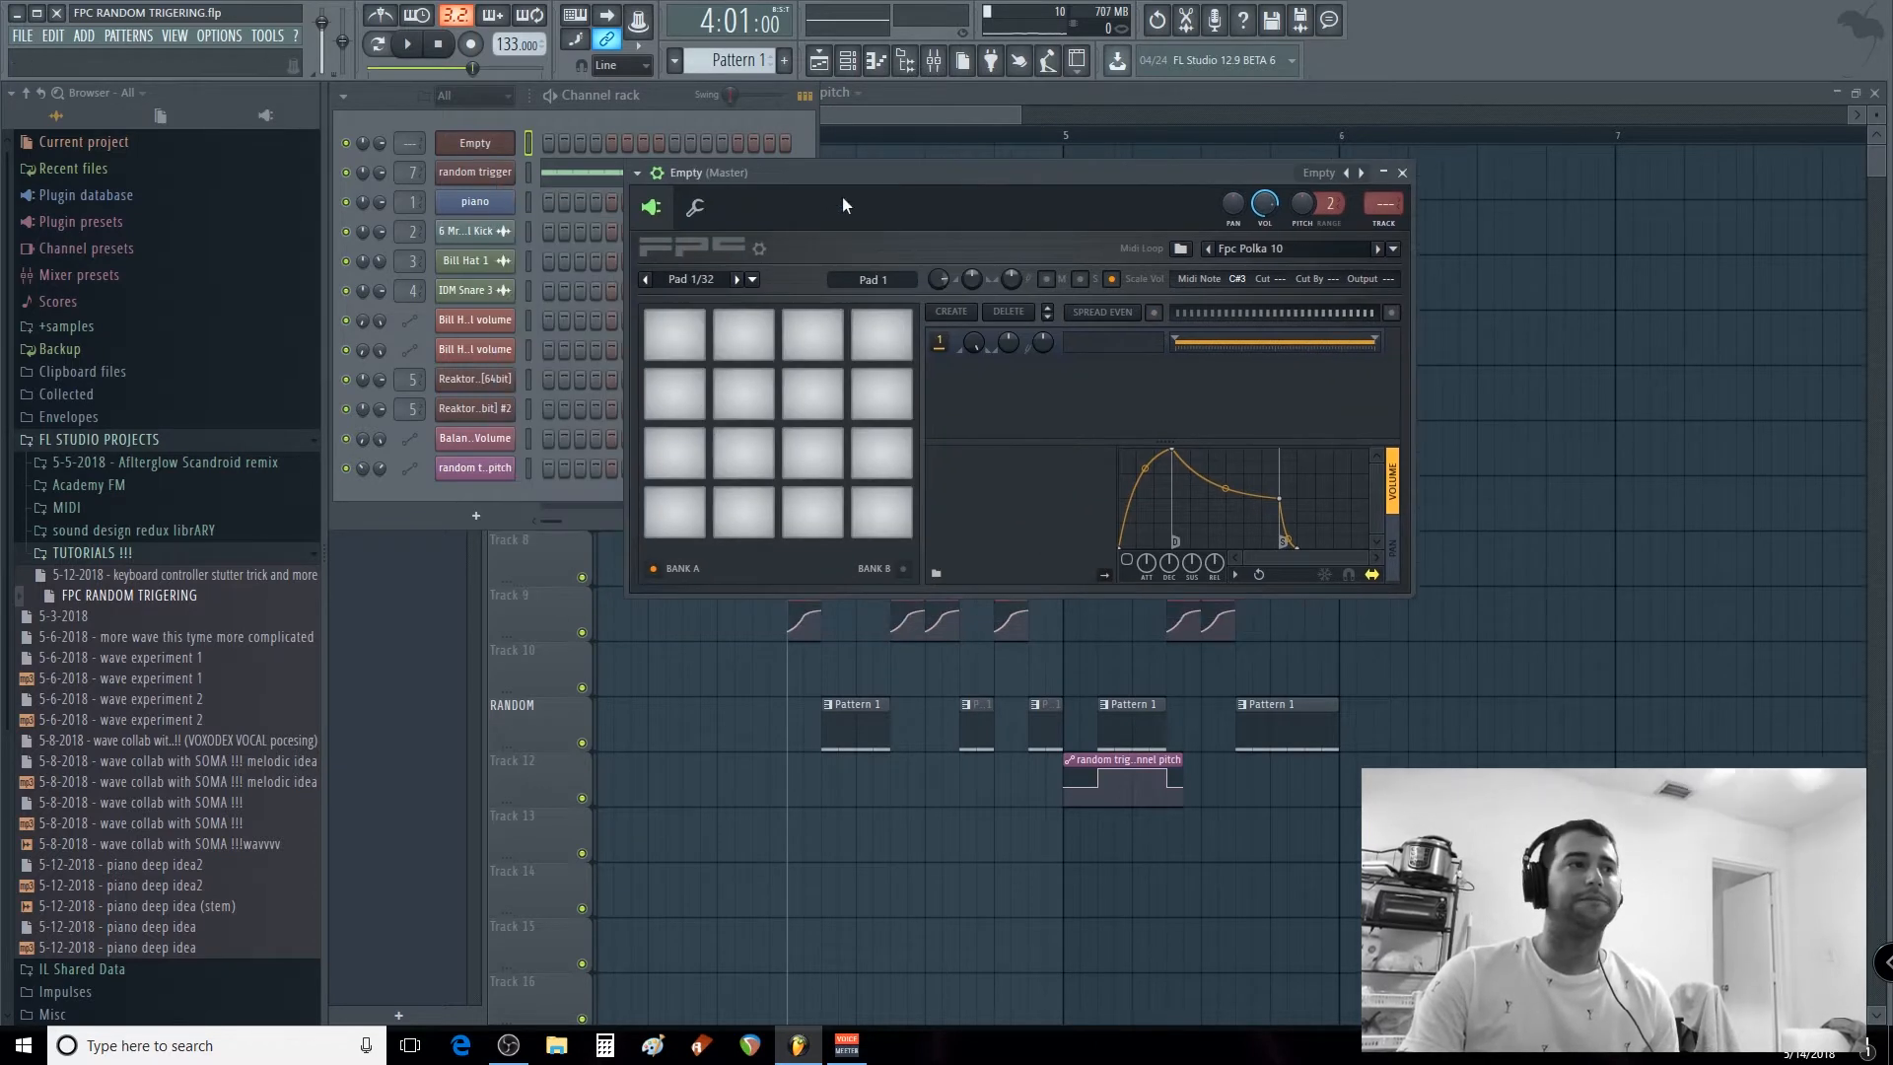
Collapse the FL STUDIO PROJECTS folder in the browser and select Pad 2 in the FPC.
click(98, 438)
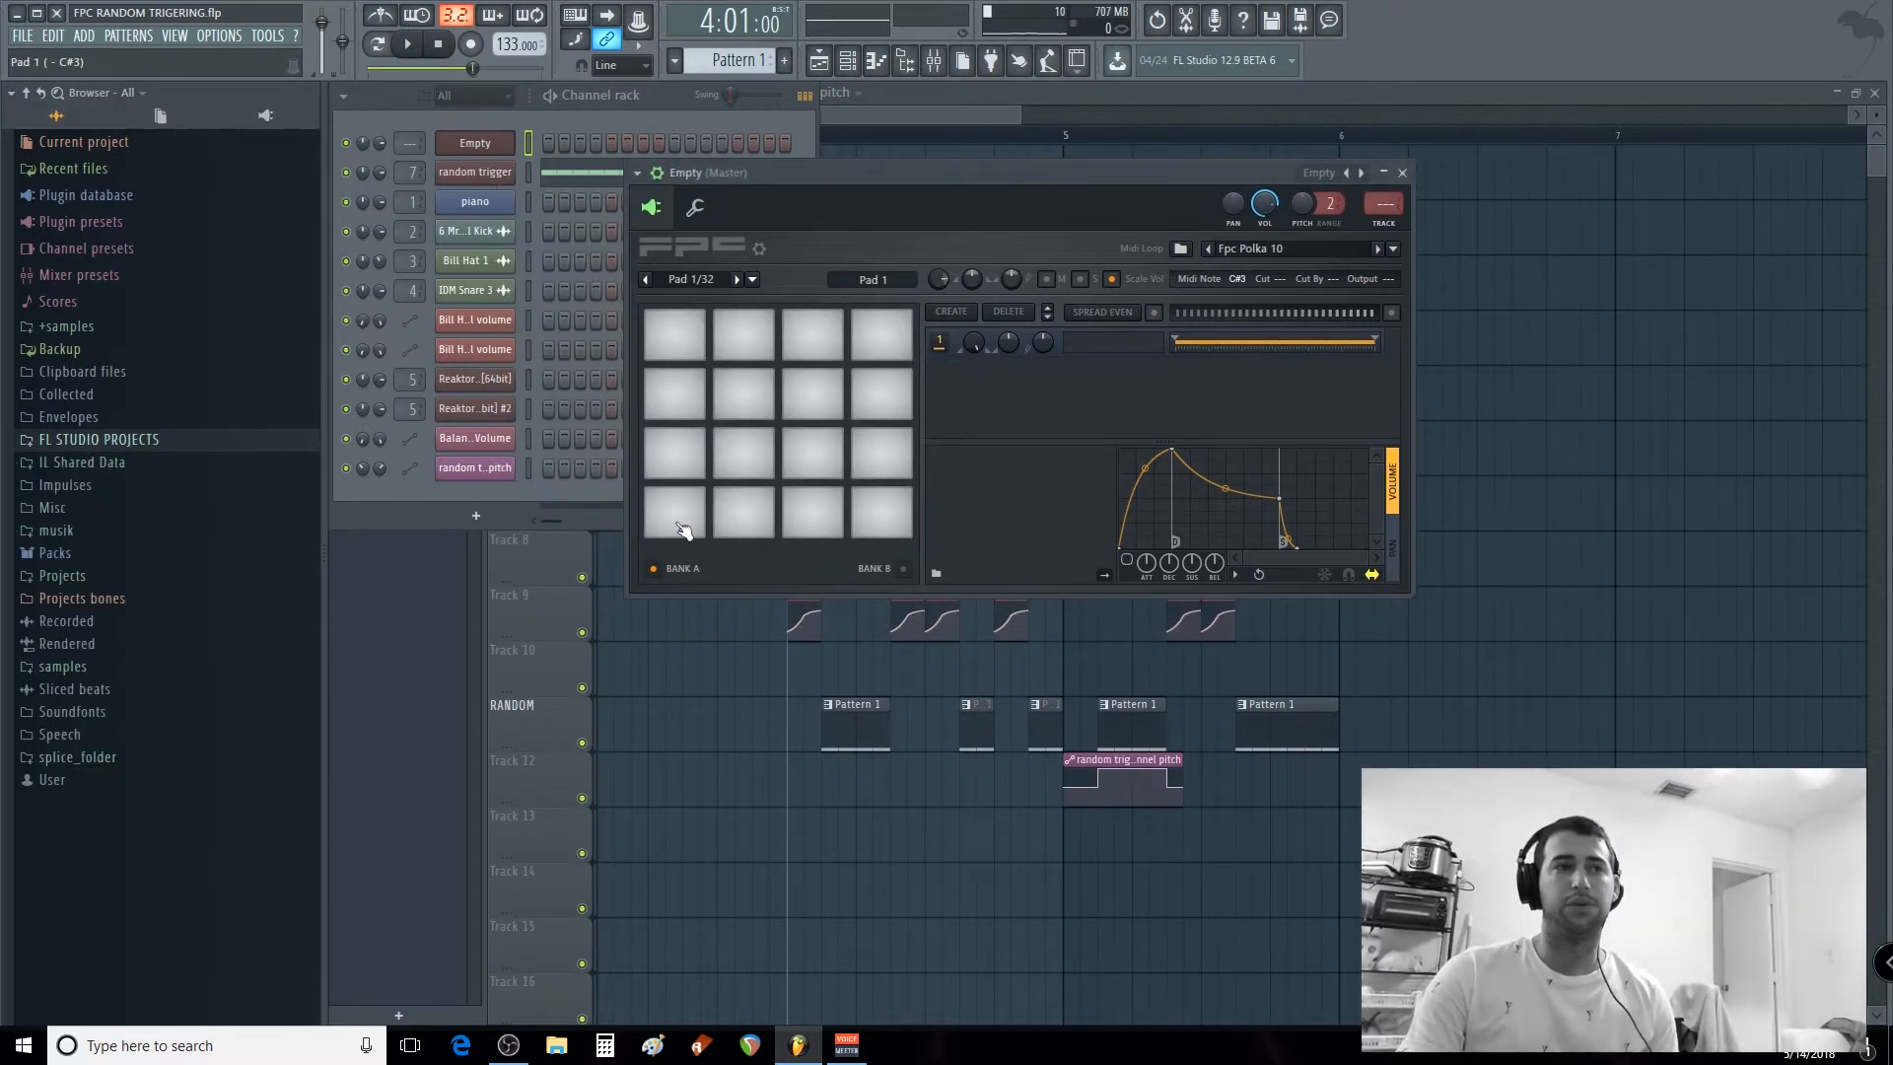
click(768, 522)
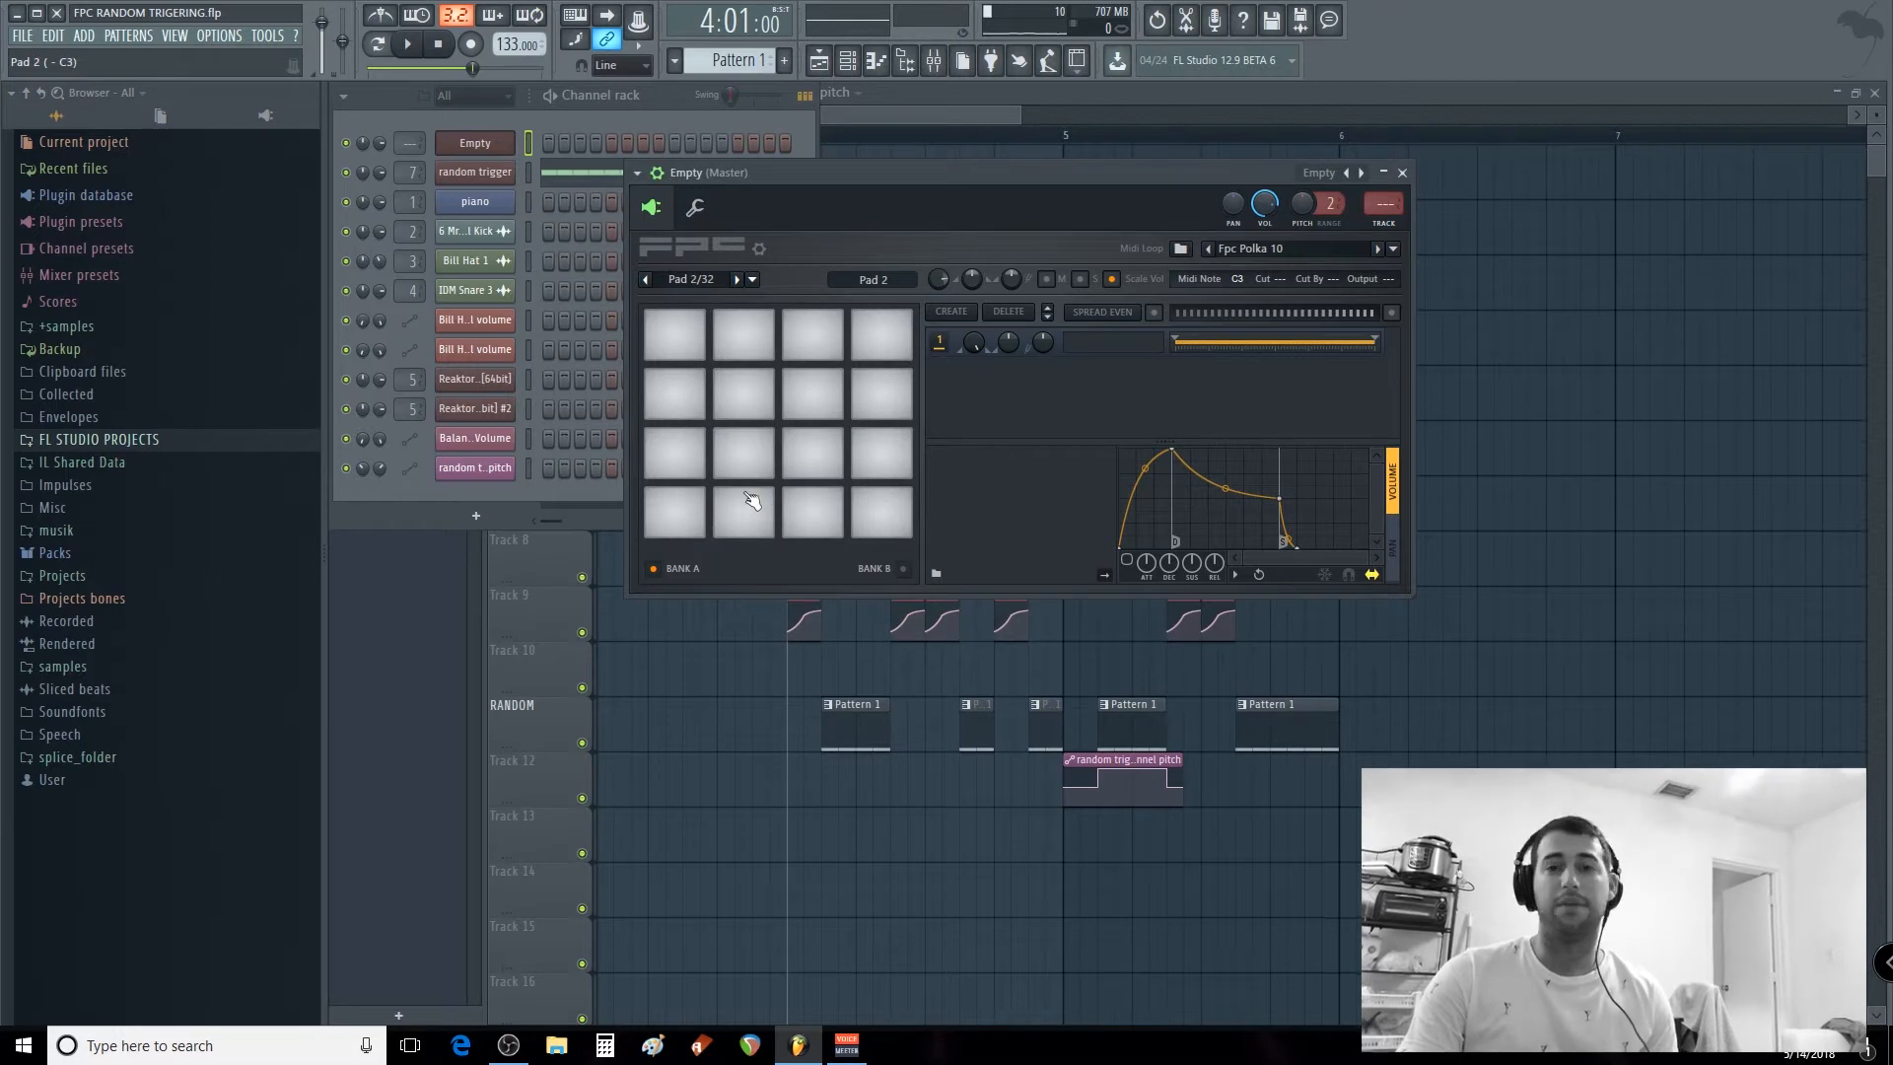
click(102, 533)
click(103, 533)
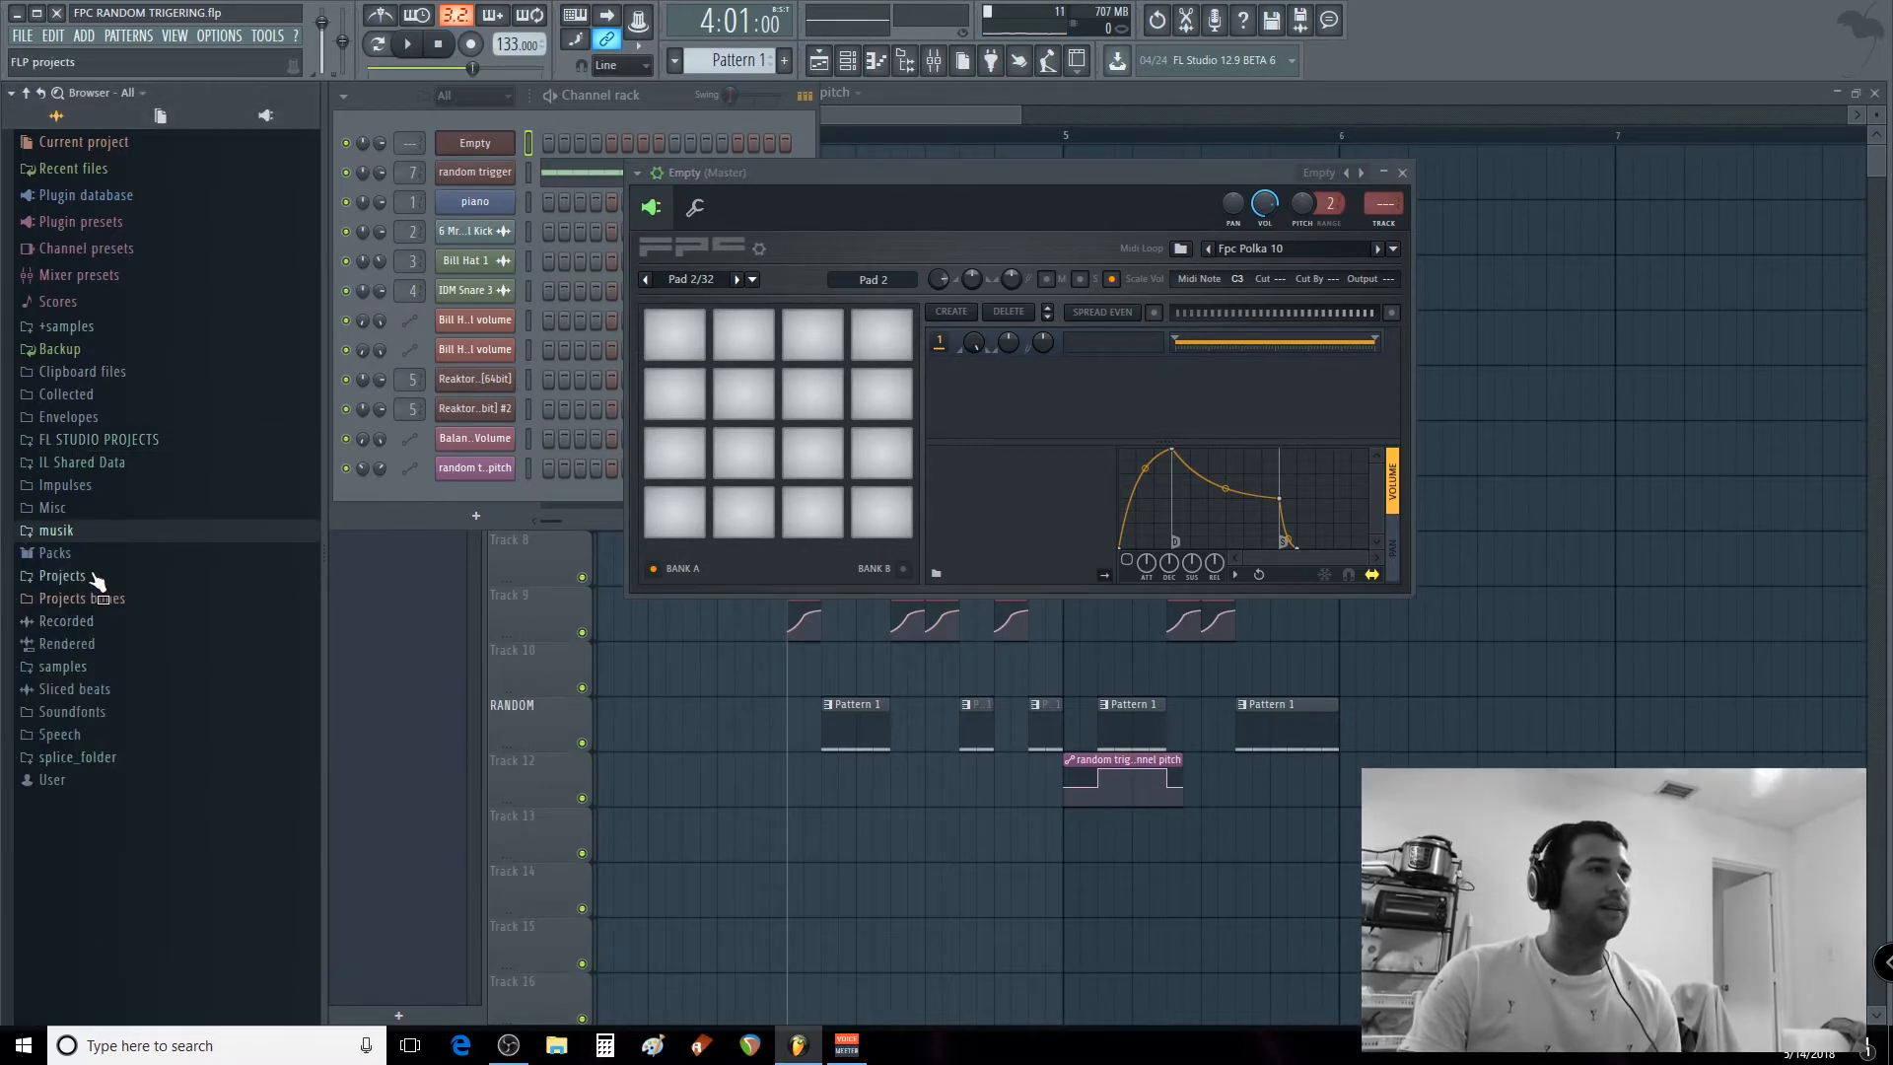
Browse samples > dirtnoise > glitch > Glitchscape and preview the Glitchscape (5) sample.
click(91, 669)
scroll(114, 623, down, 8)
scroll(128, 619, up, 4)
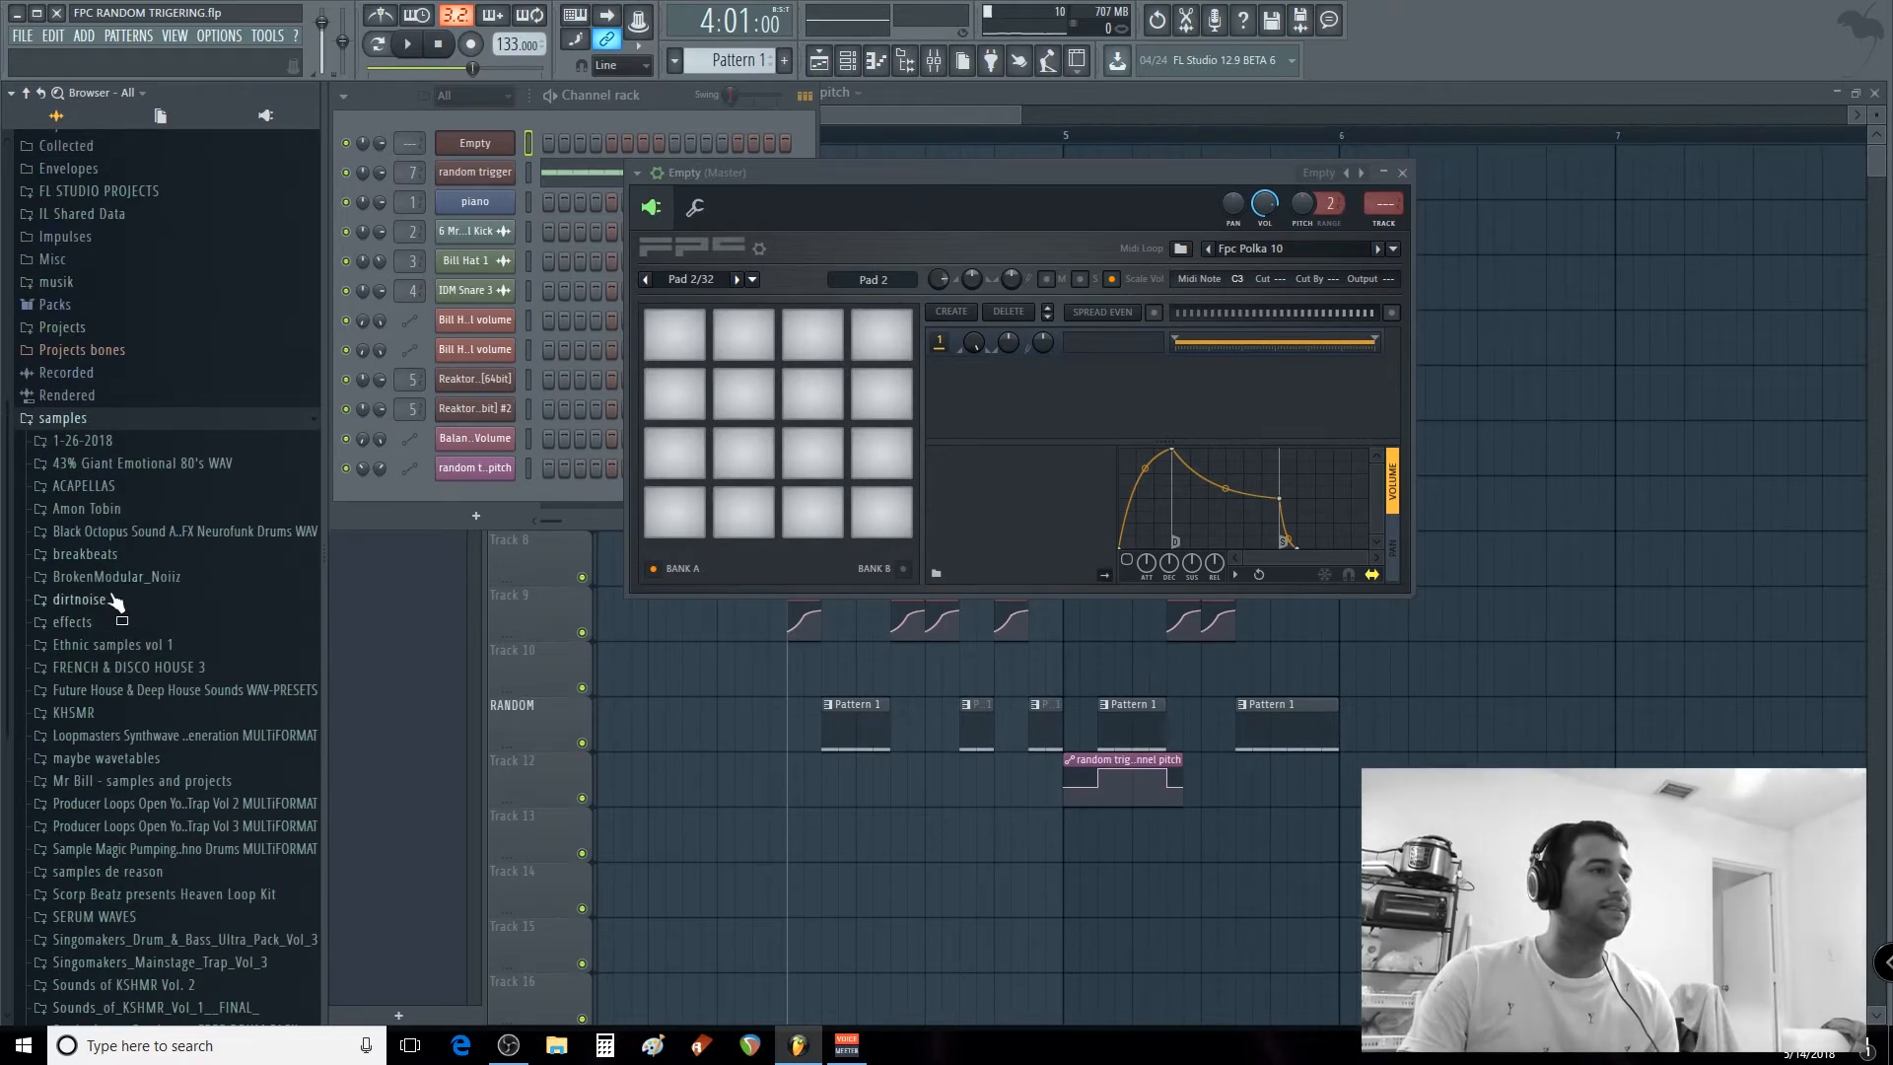
click(120, 610)
click(136, 463)
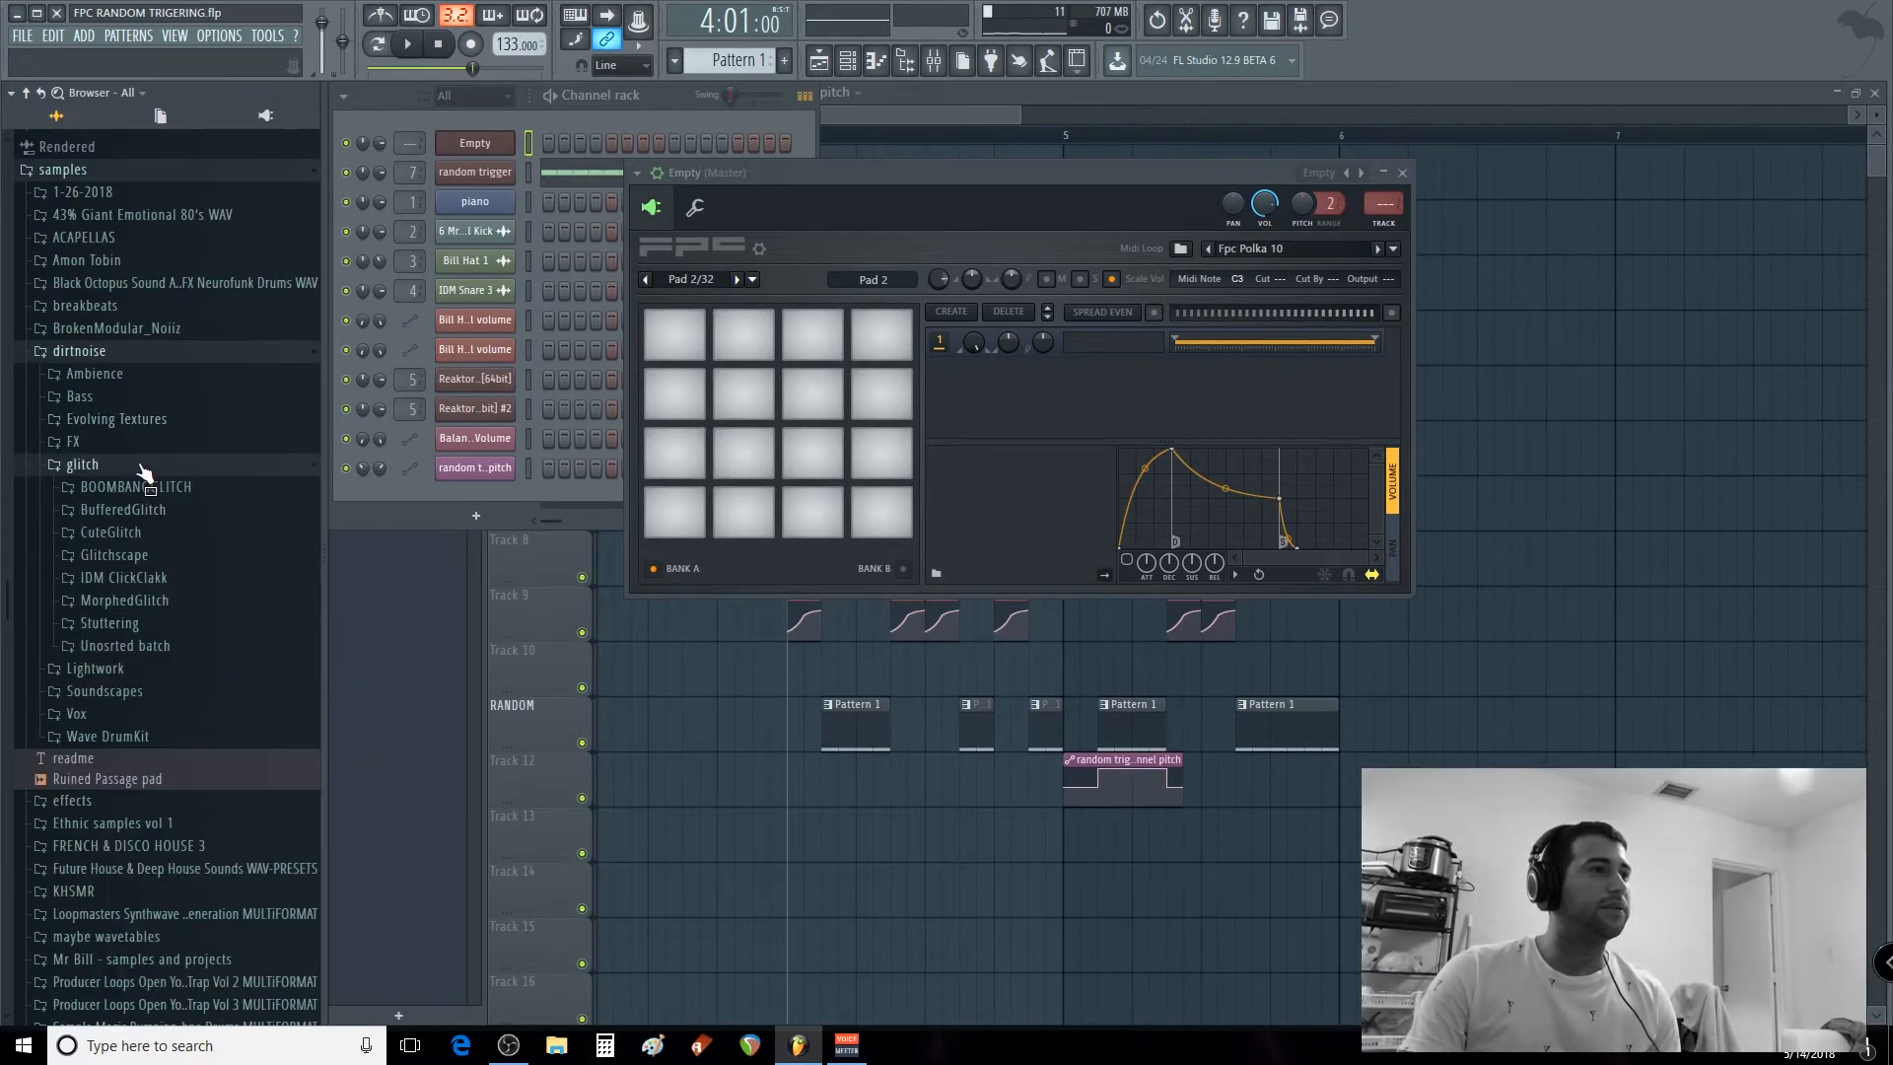
click(168, 557)
click(148, 658)
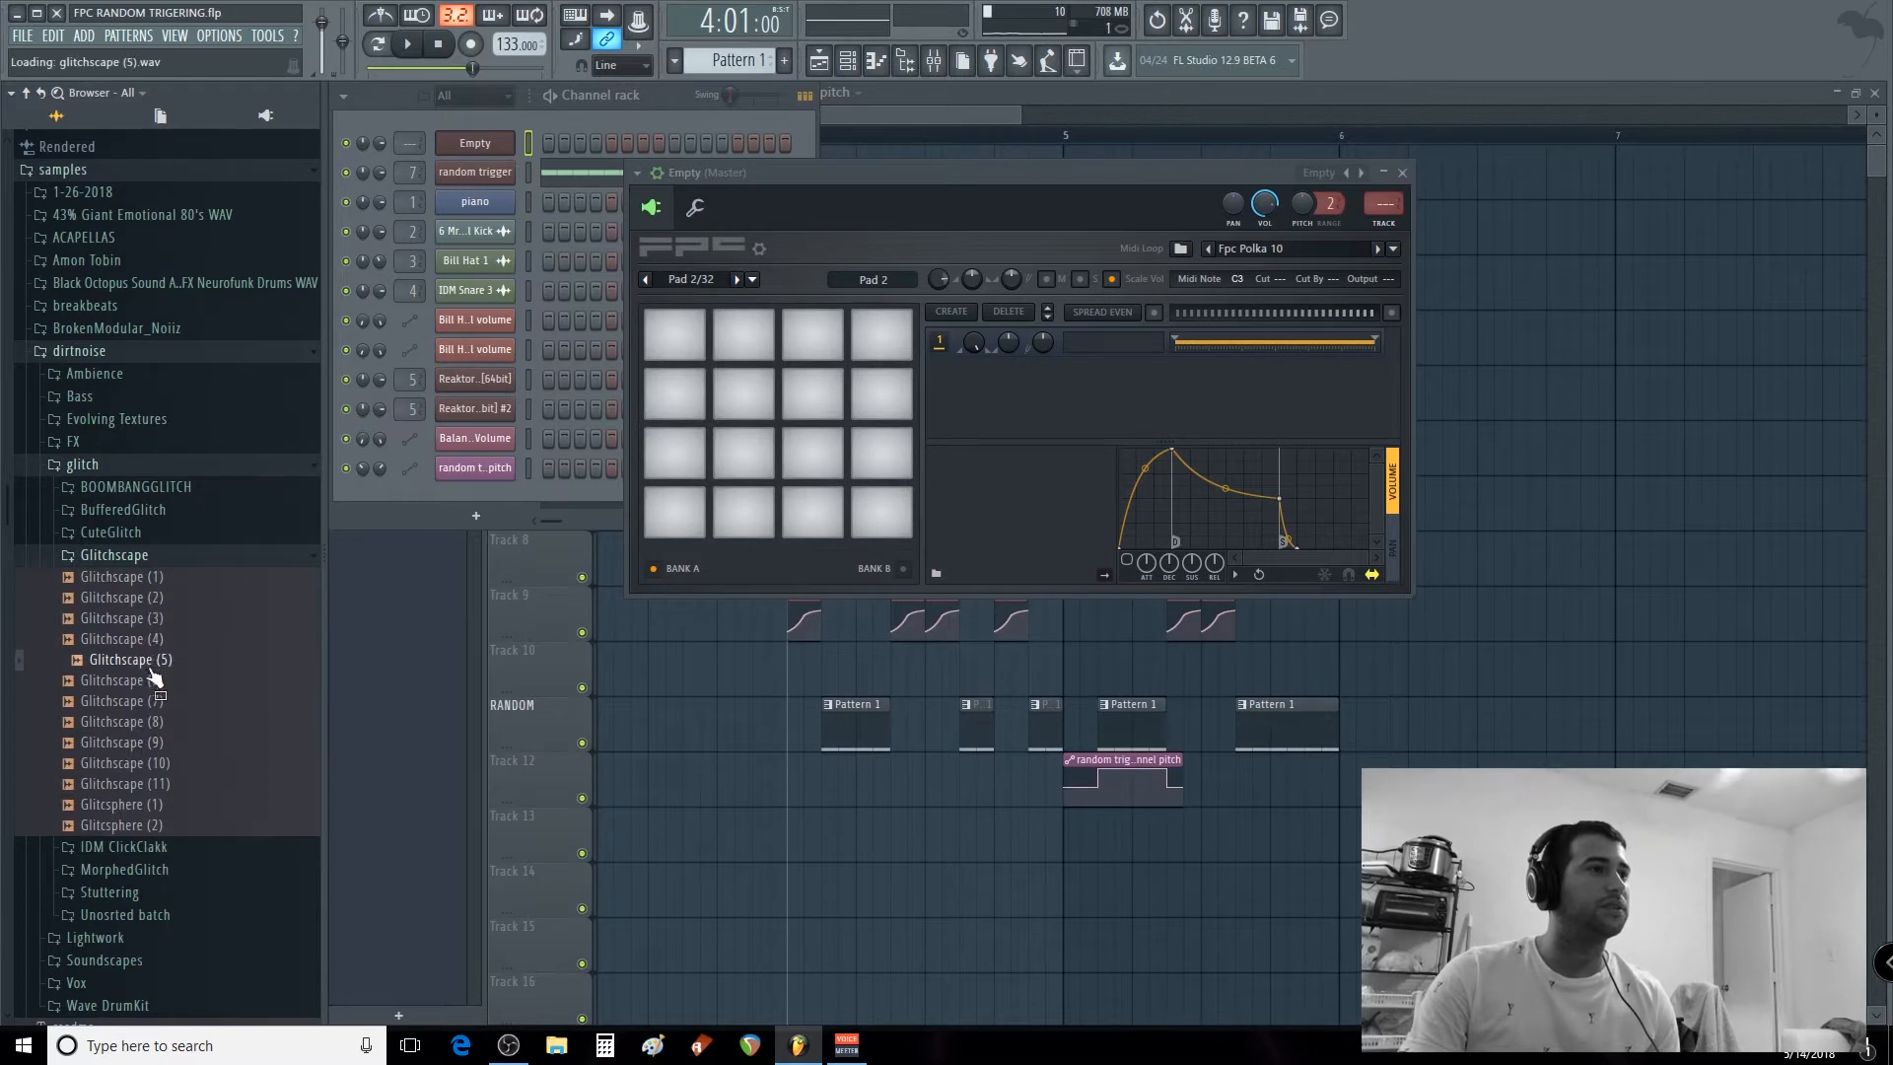
Preview samples in the CuteGlitch folder, open CuteGlitch4 in Edison, and play it there.
click(123, 532)
click(146, 697)
click(136, 743)
click(135, 703)
right_click(135, 703)
click(189, 751)
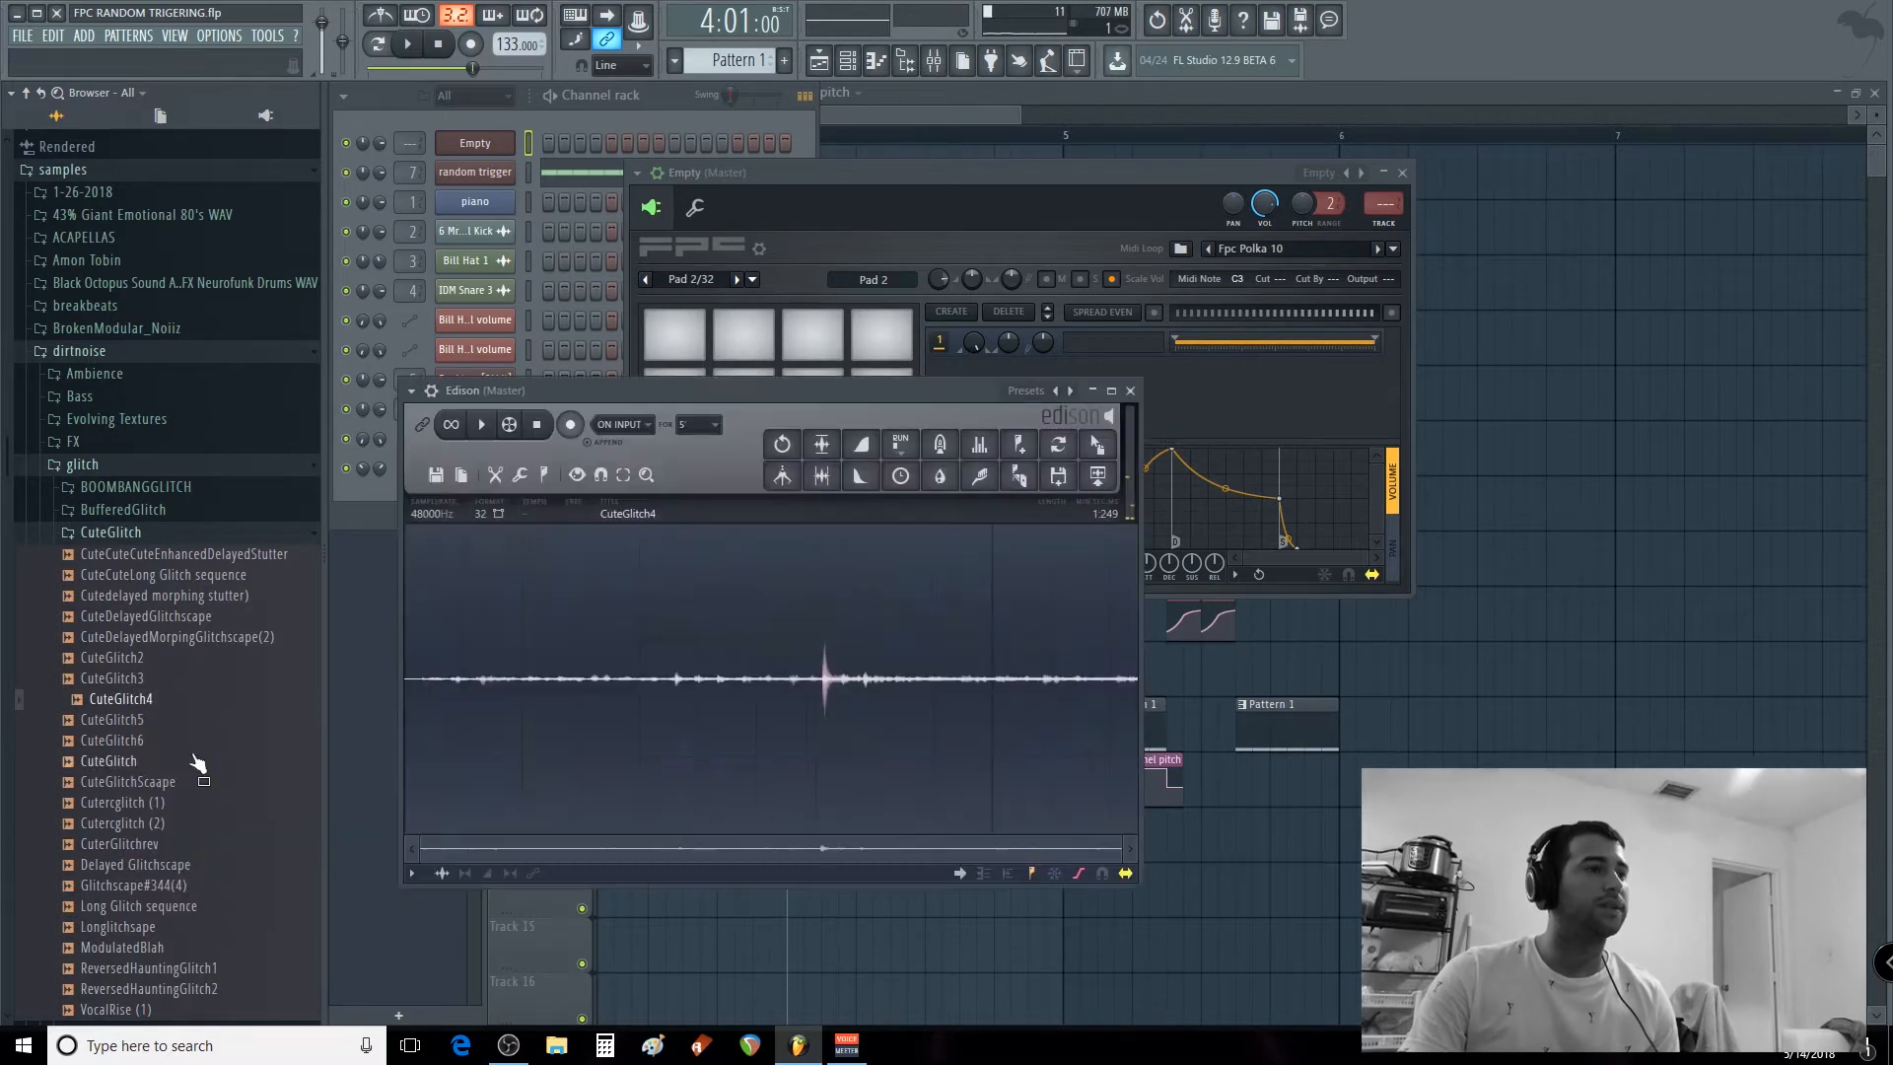
key(space)
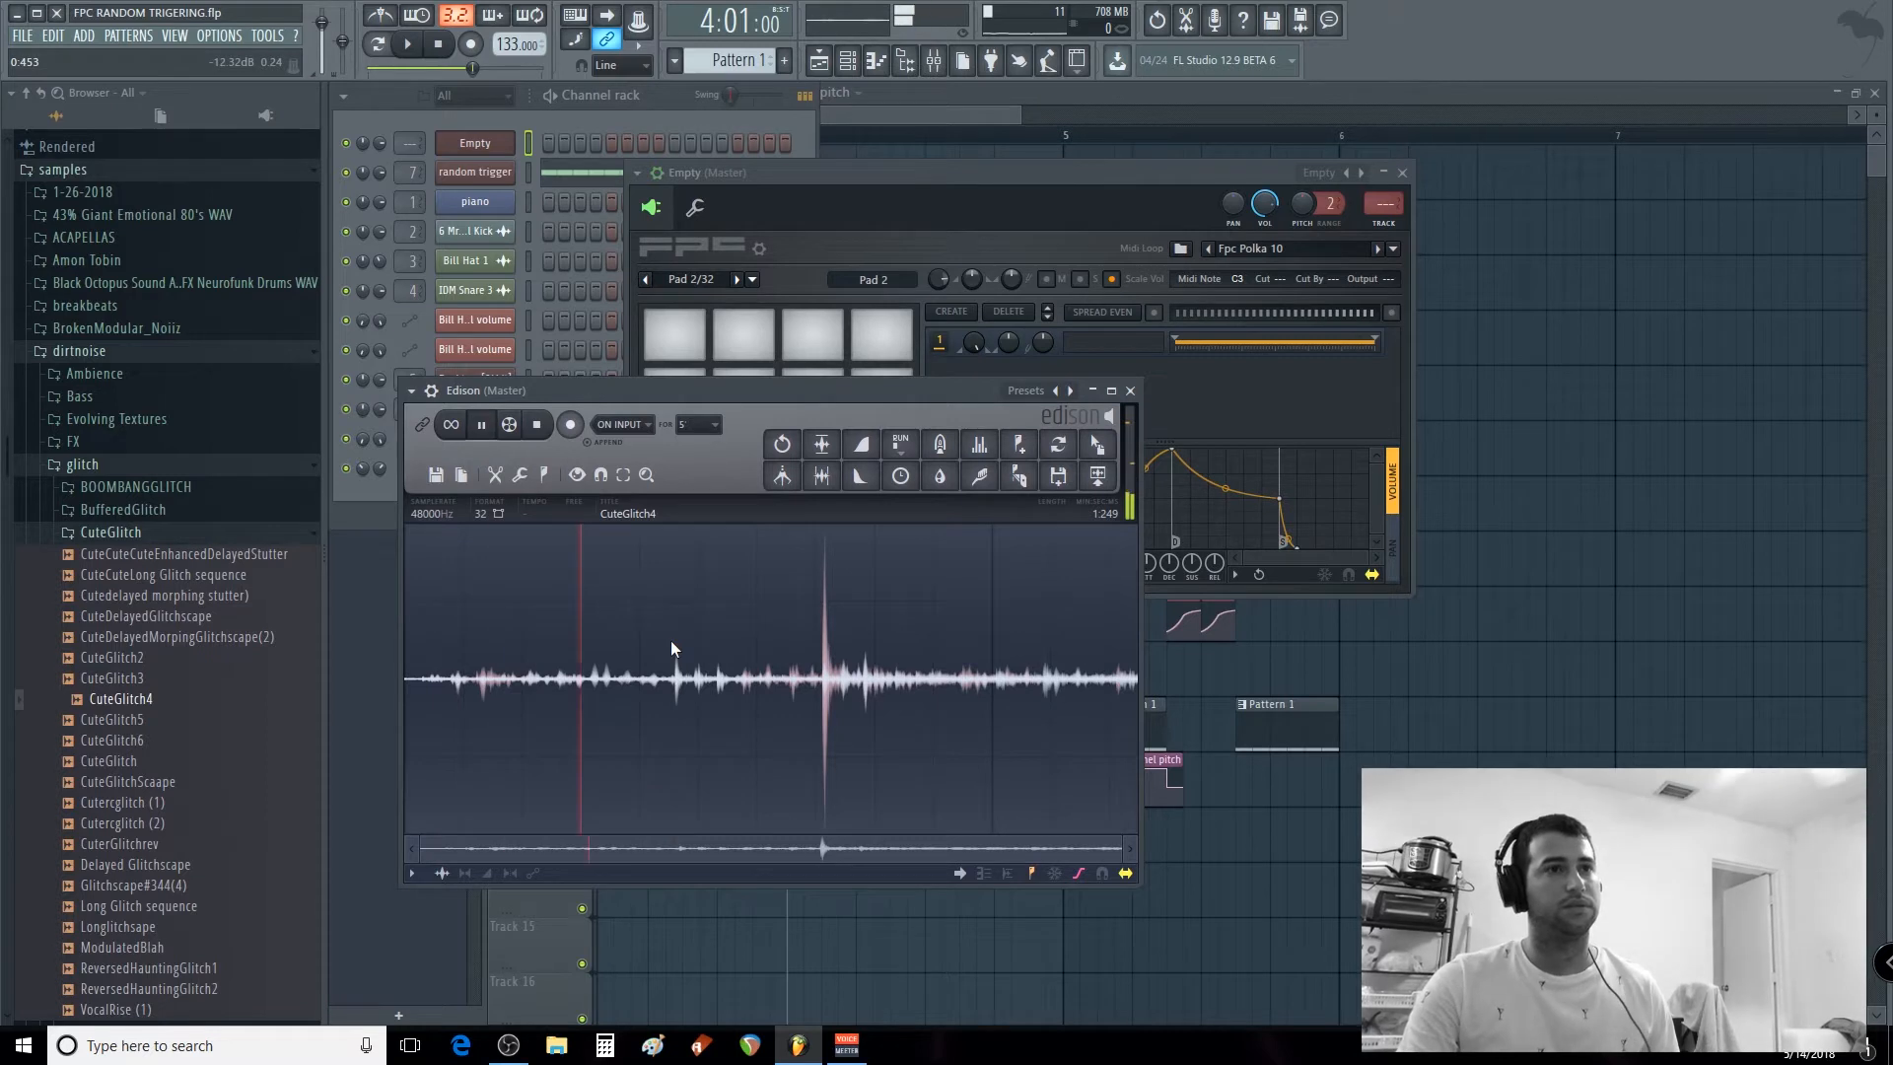
key(space)
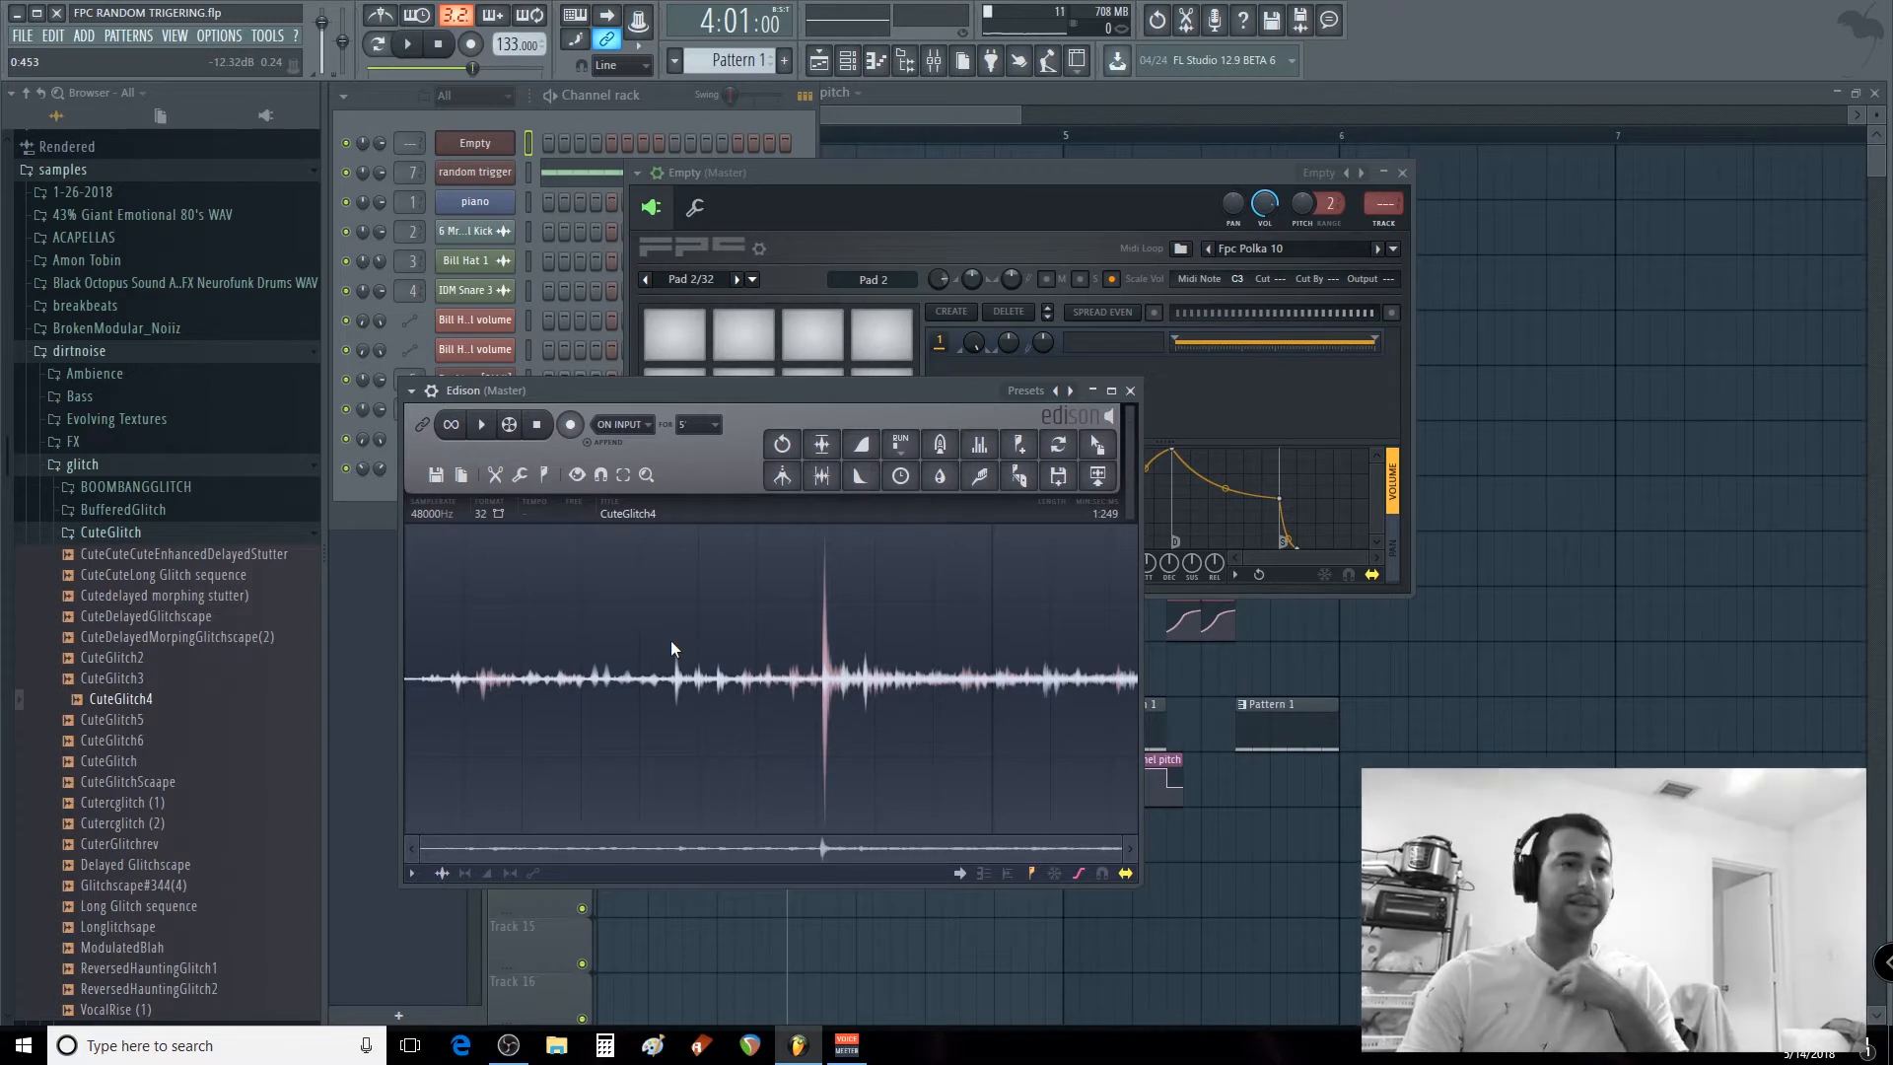
Auto-slice the whole CuteGlitch4 sample with markers and send the Marker #3 slice to FPC Pad 2.
key(ctrl+a)
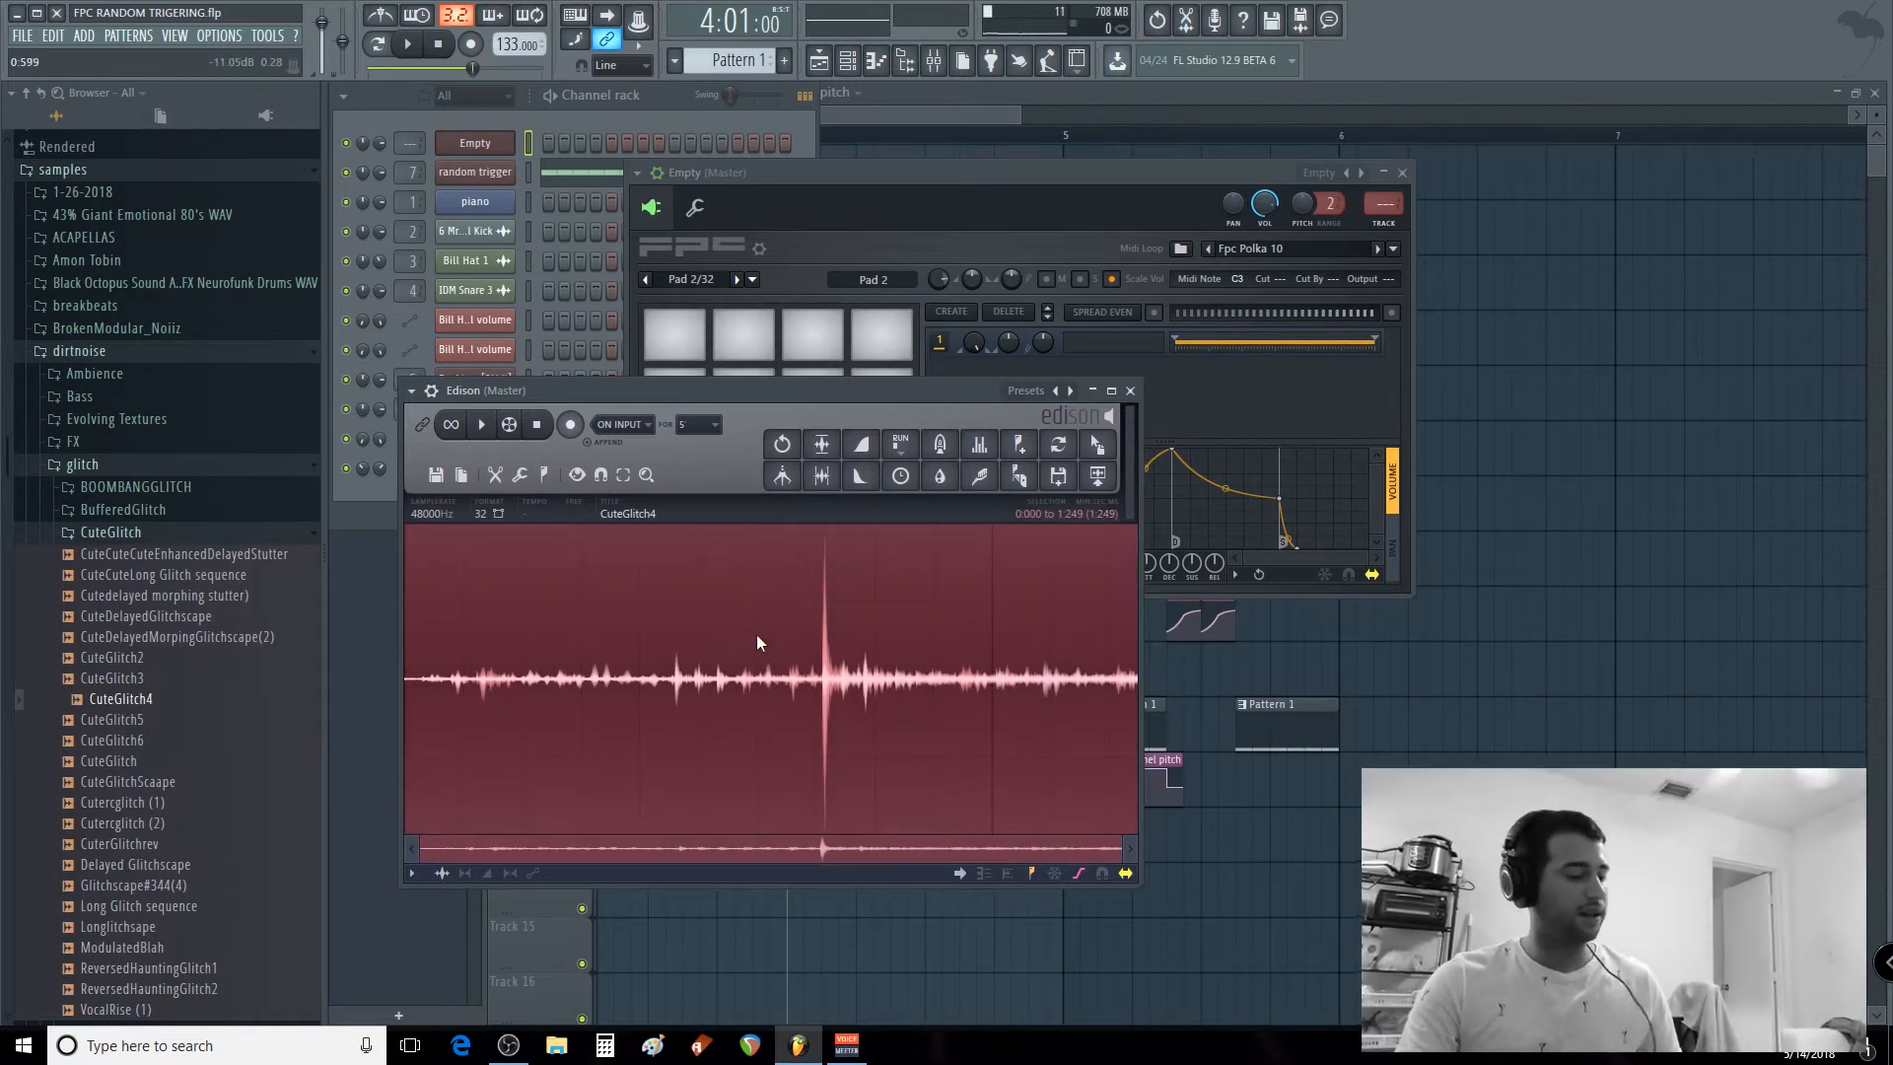
key(alt+shift+m)
click(544, 538)
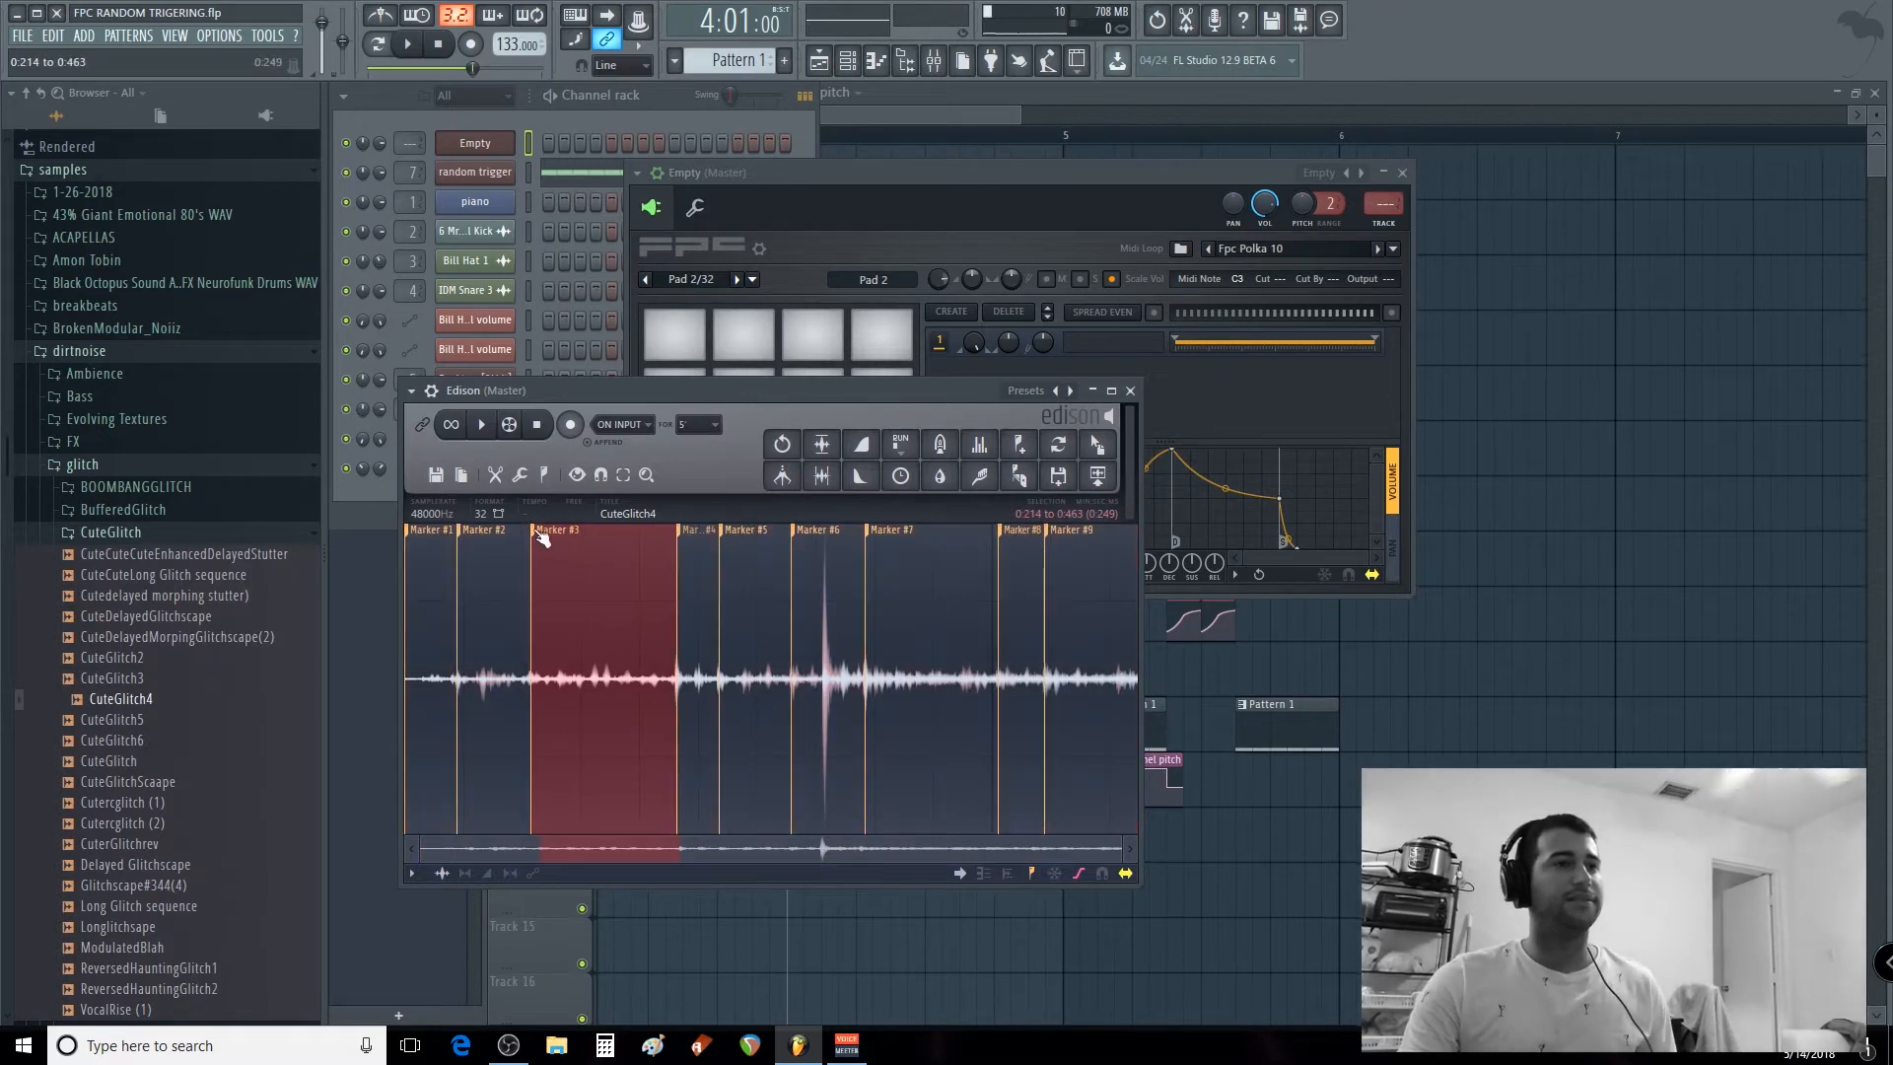
click(1094, 443)
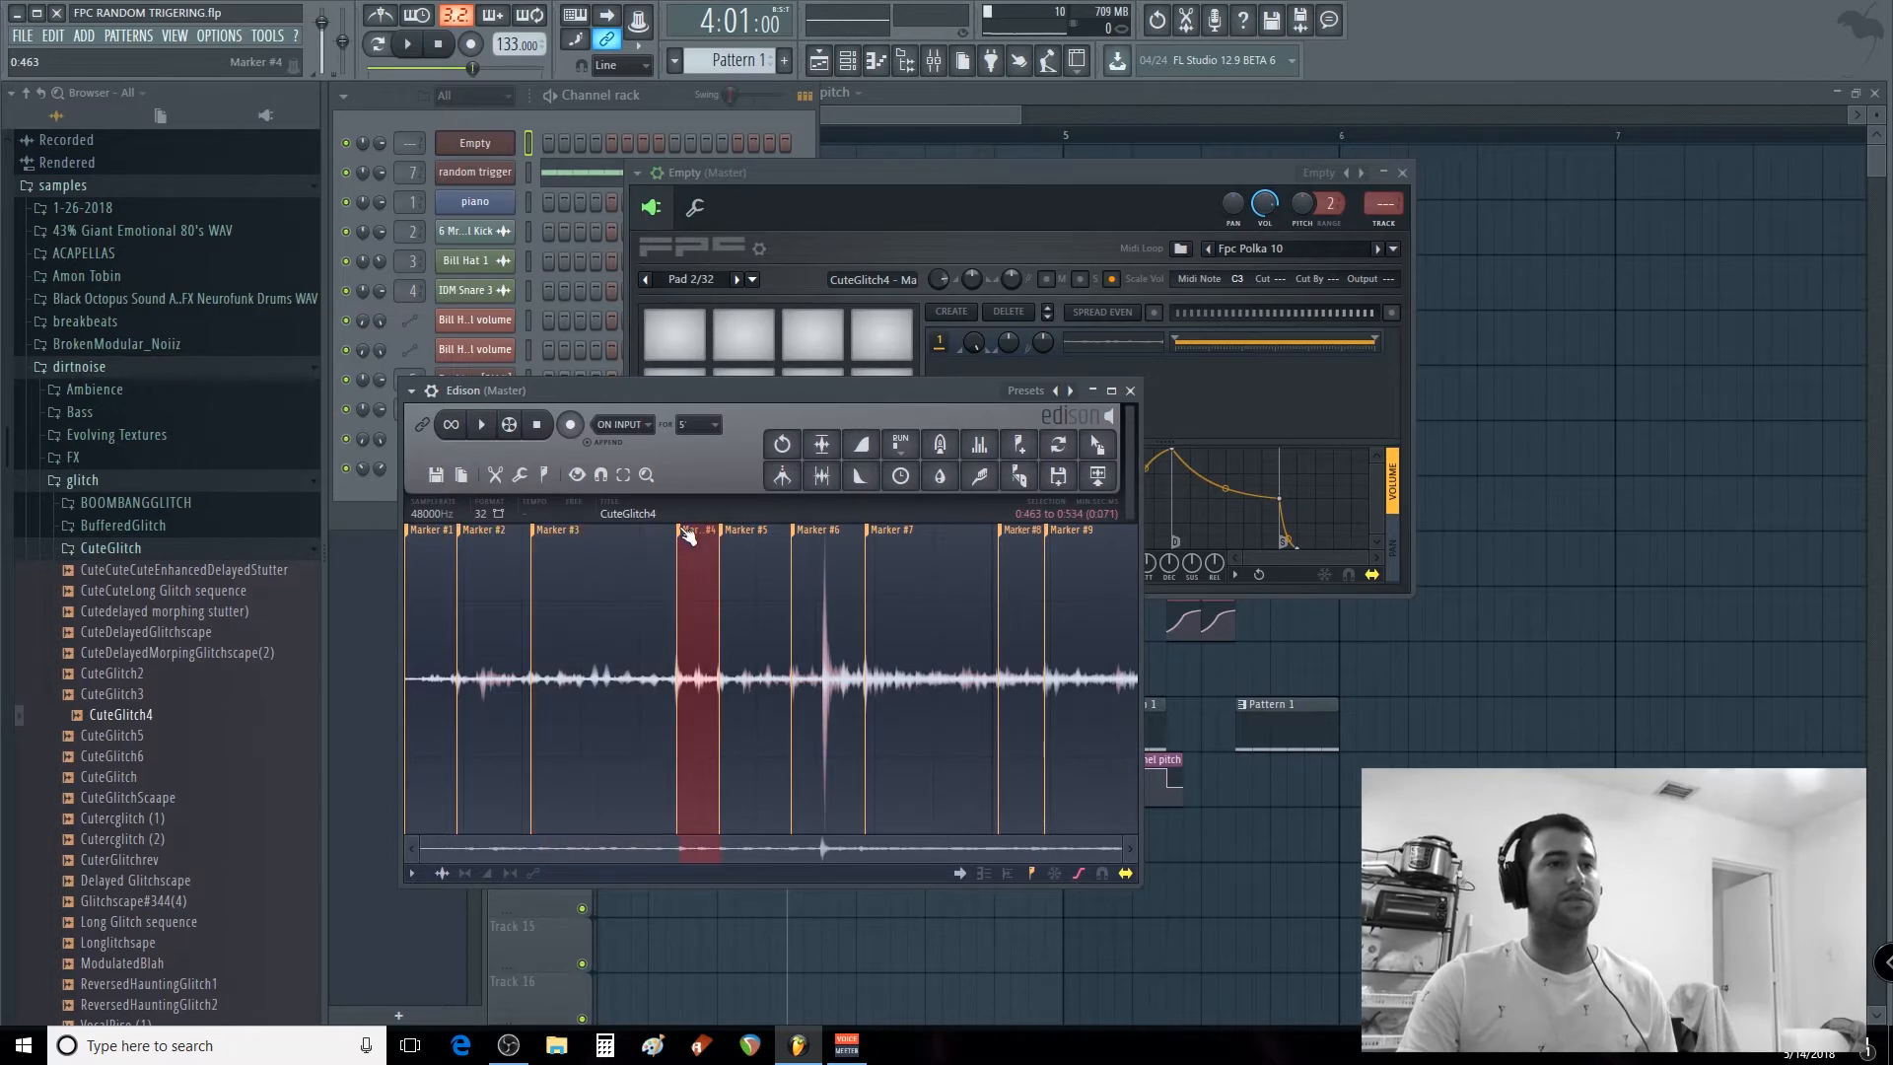
Add the Marker #4, Marker #6 and Marker #7 slices of CuteGlitch4 as further layers on FPC Pad 2.
click(1094, 443)
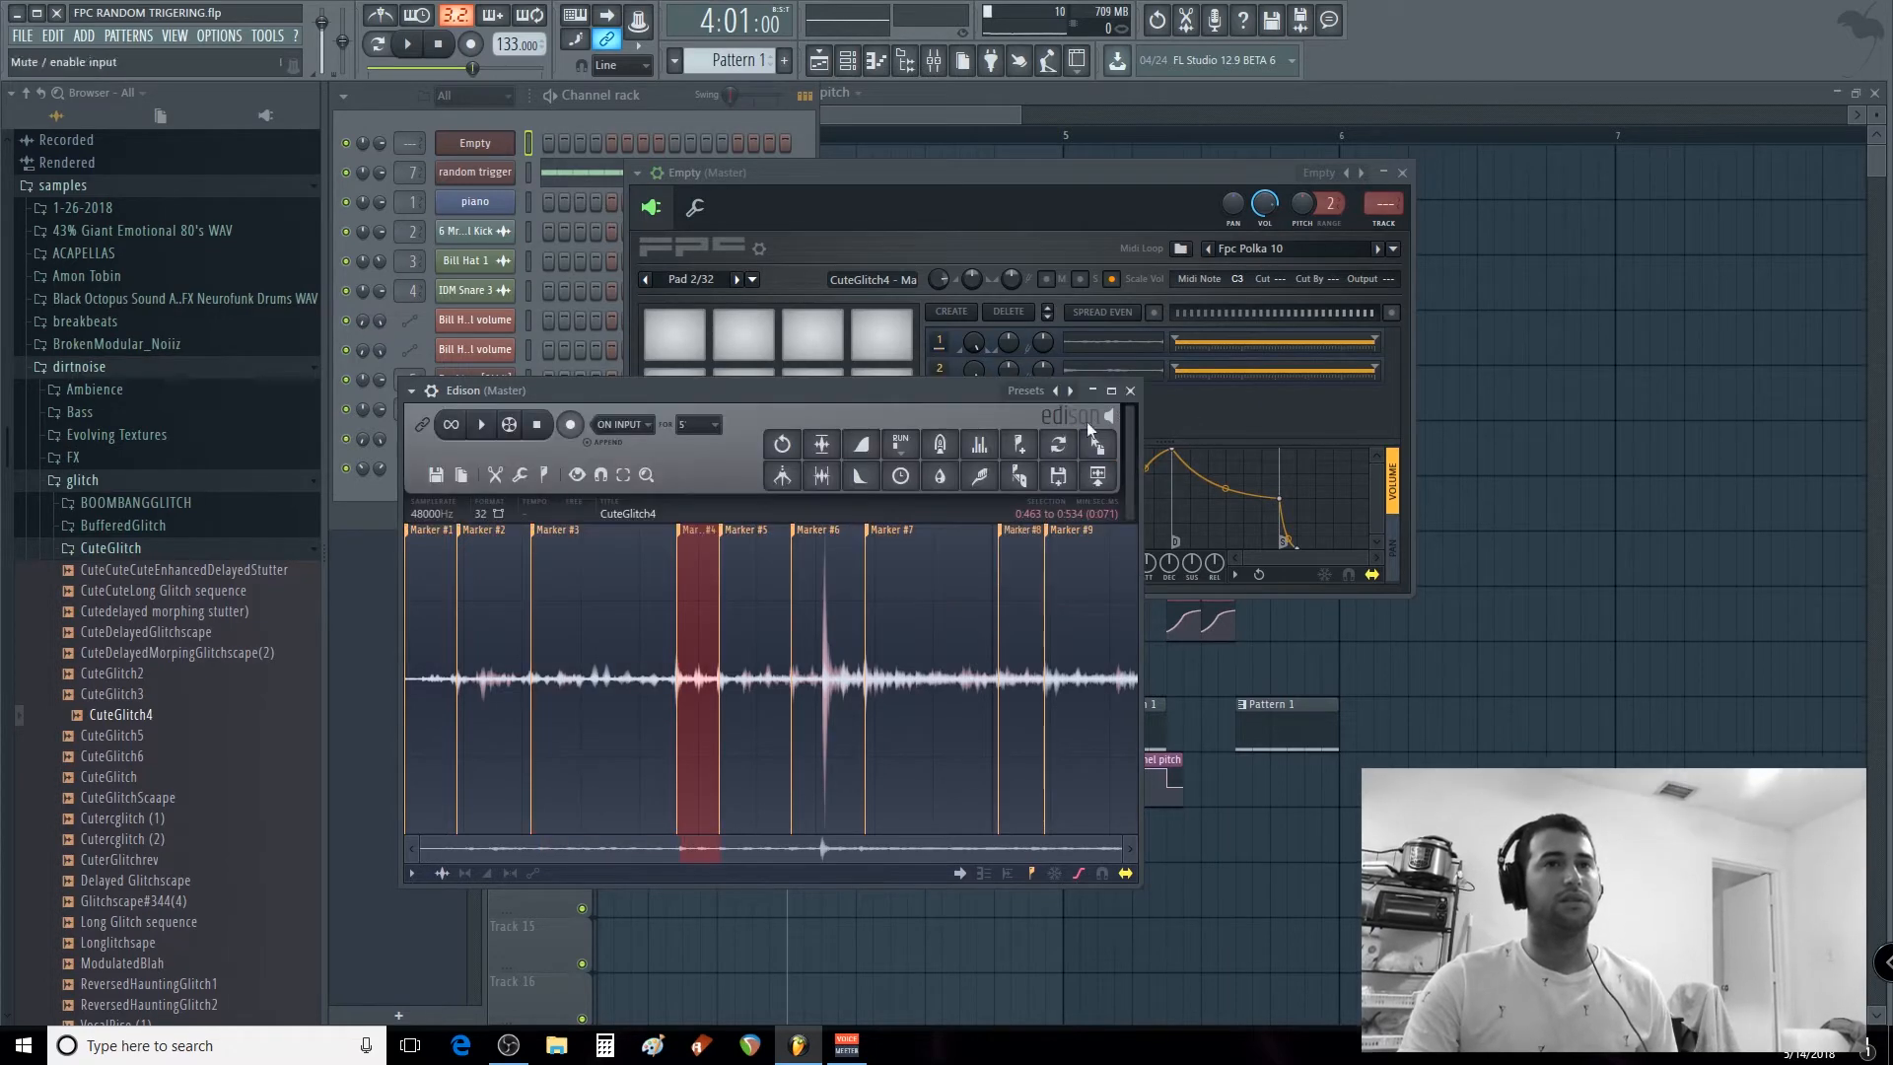
click(804, 538)
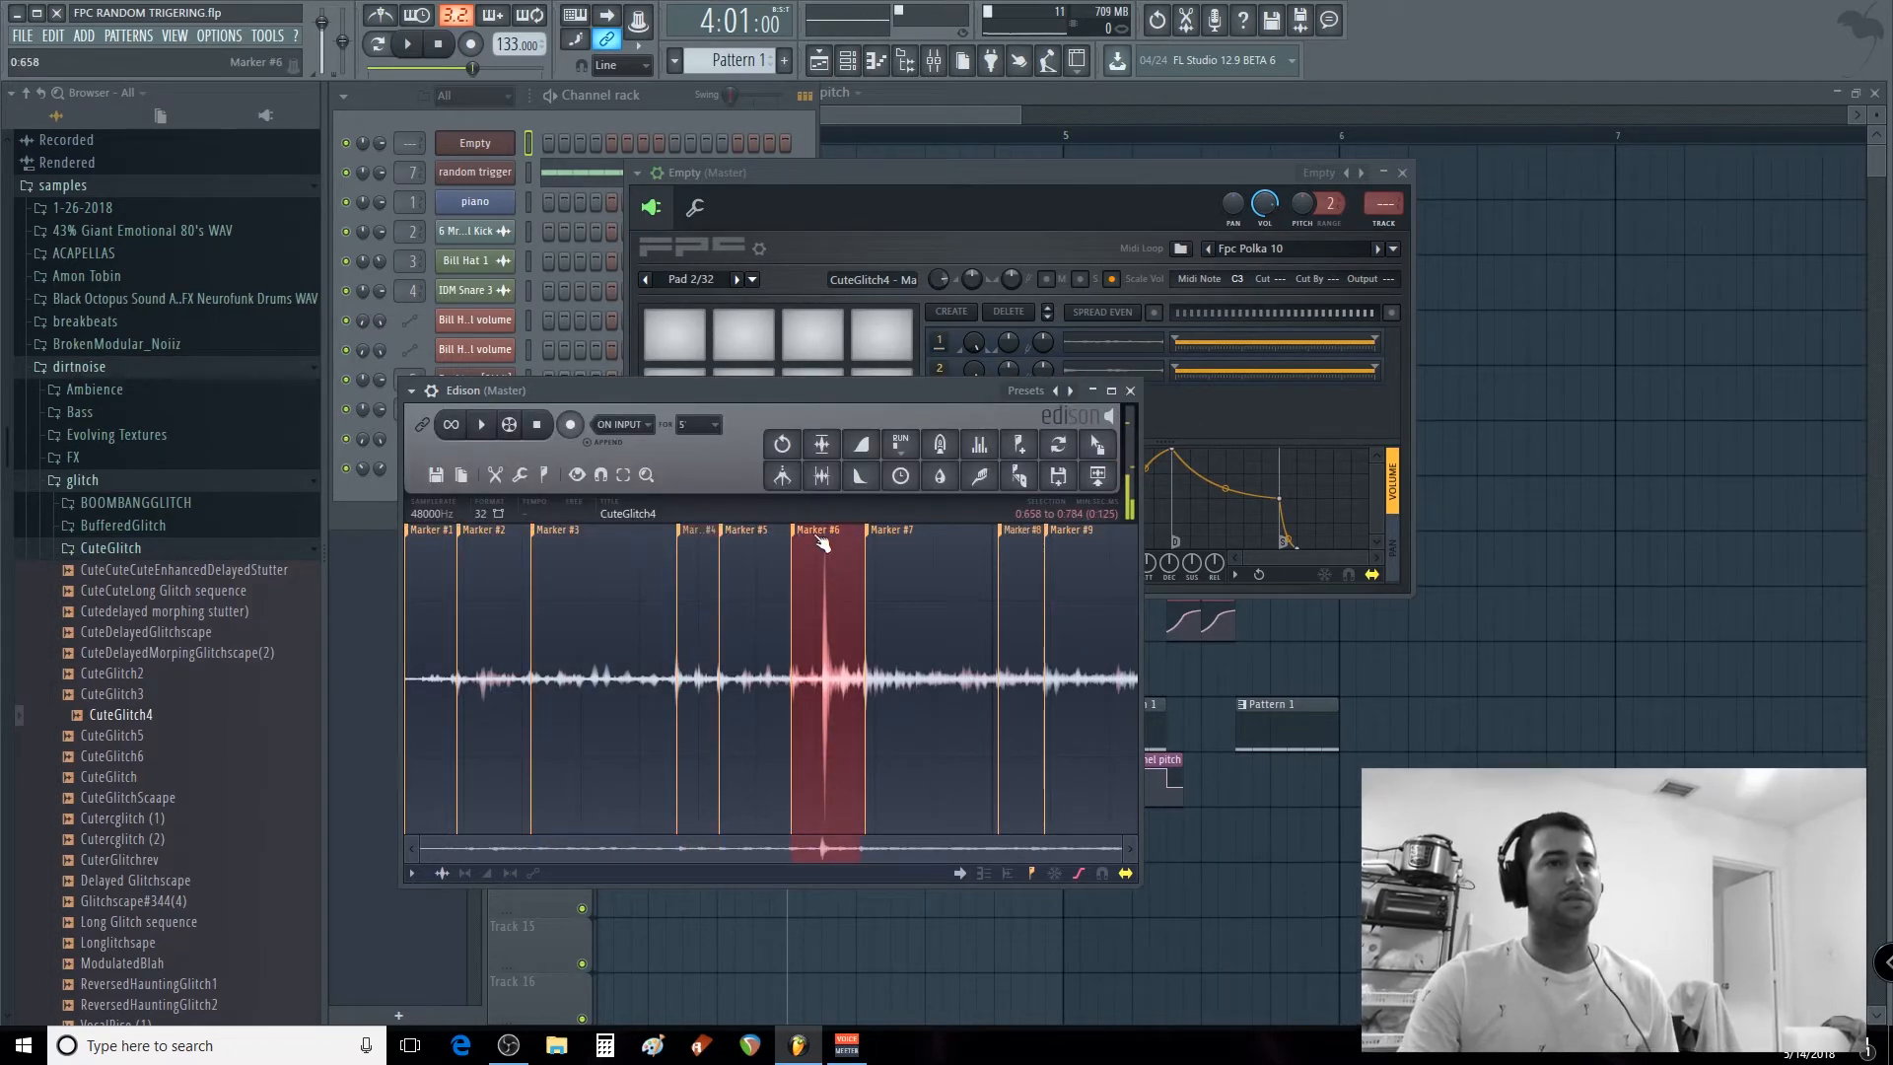
click(1095, 455)
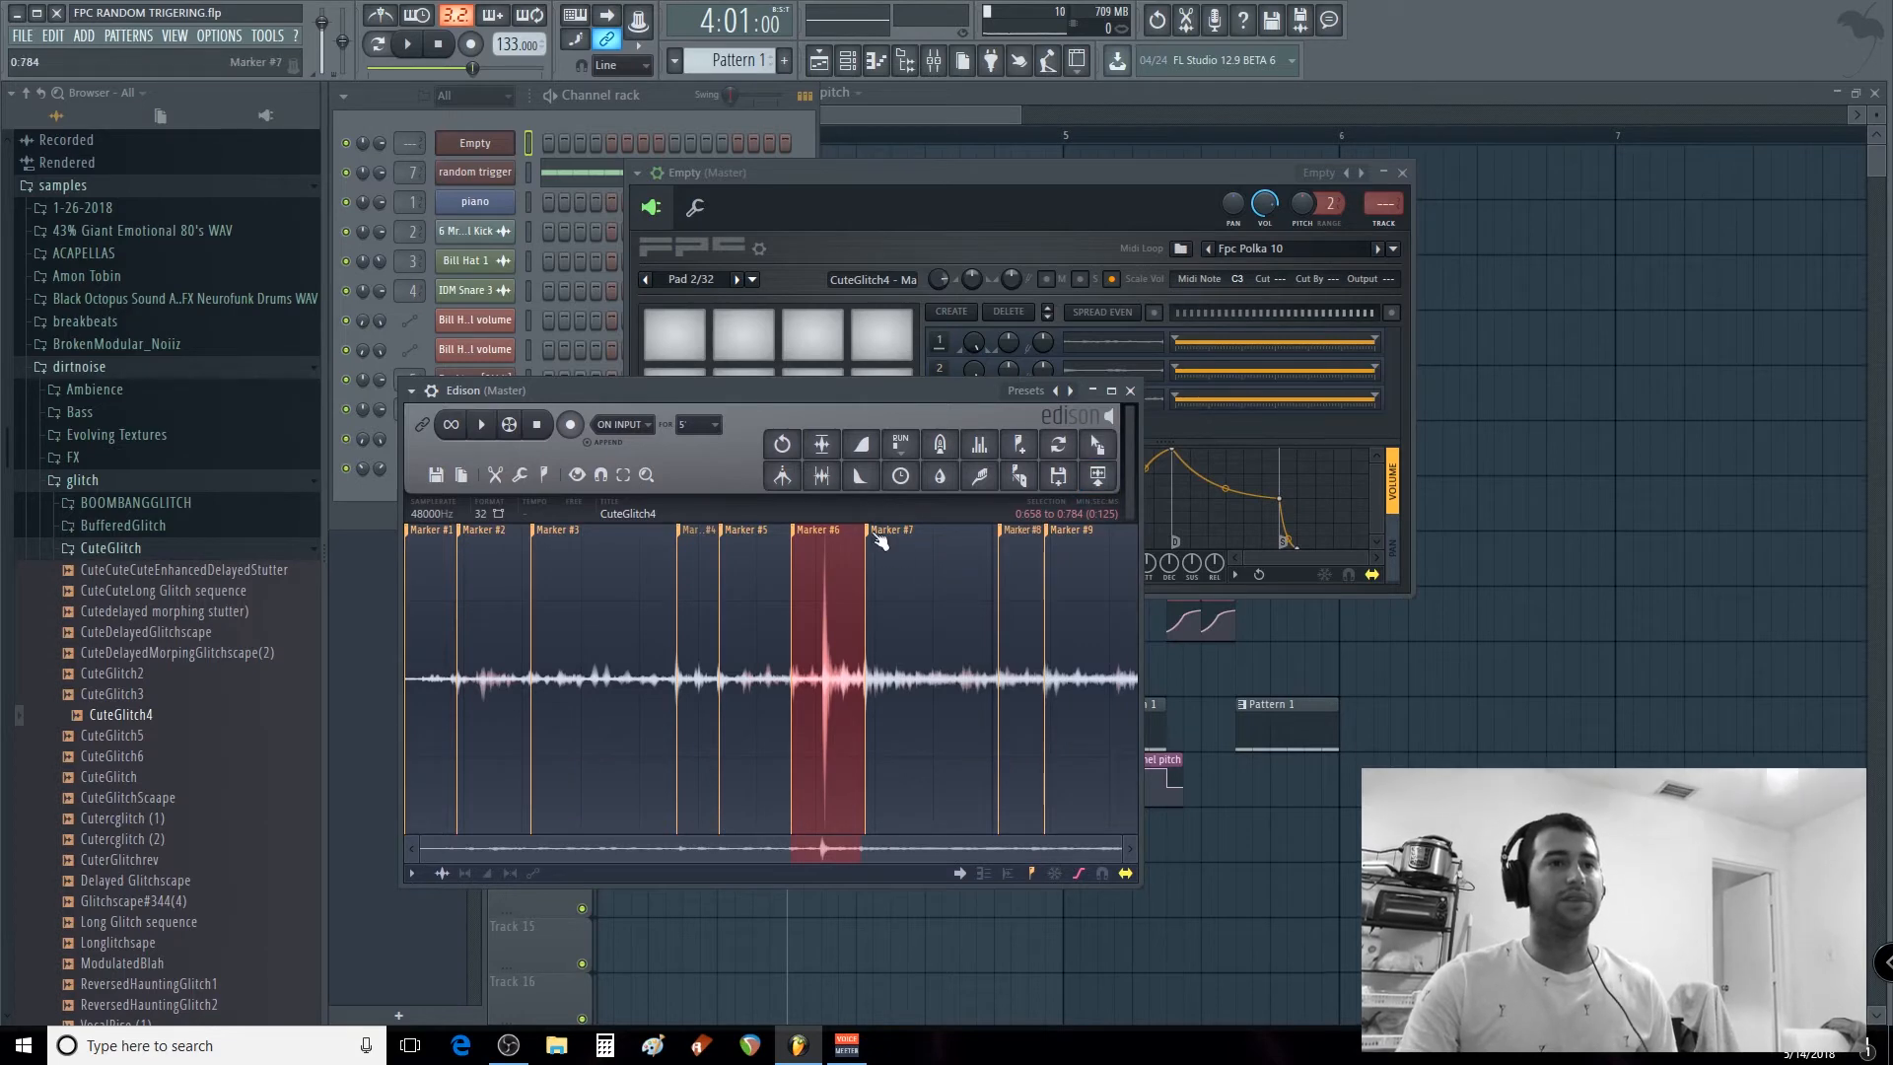
click(1096, 445)
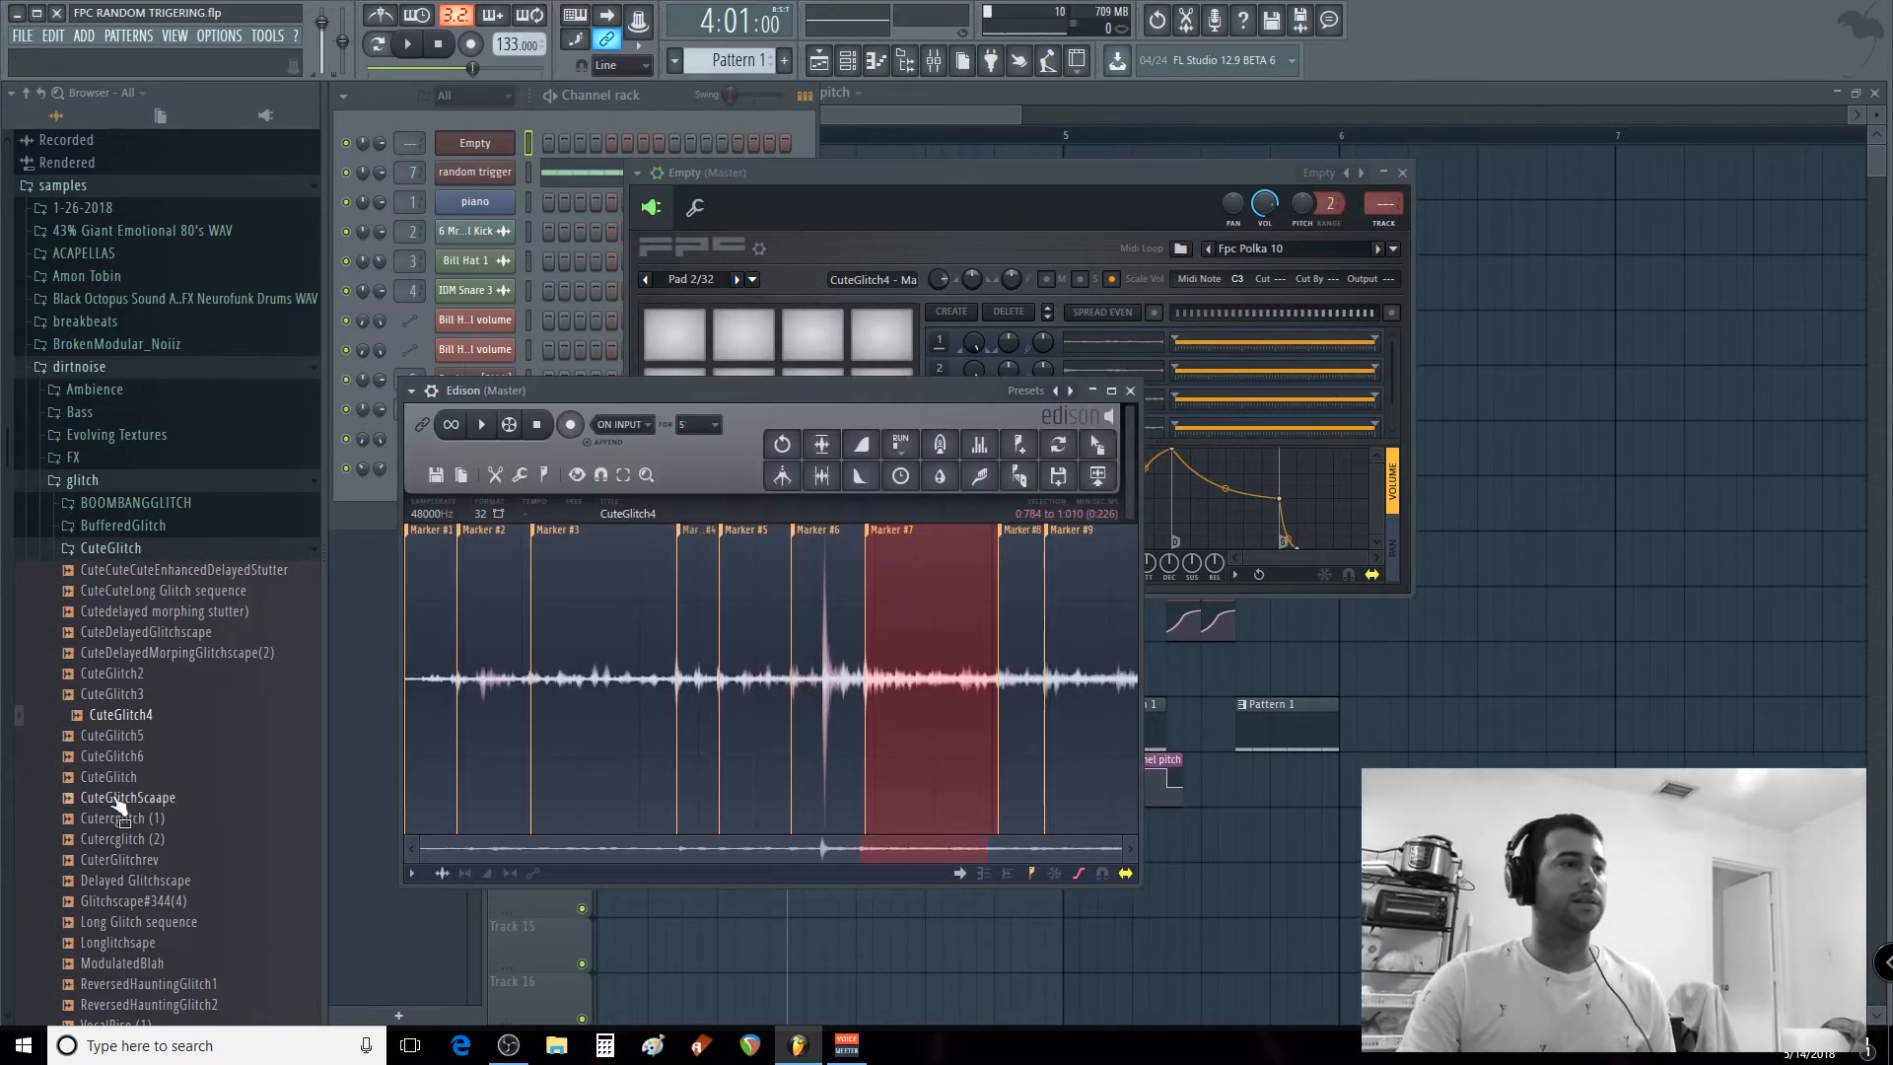
Load Cutercglitch (1) from the CuteGlitch folder into Edison and auto-slice the whole sample with markers.
scroll(139, 831, down, 2)
drag(123, 694, 495, 649)
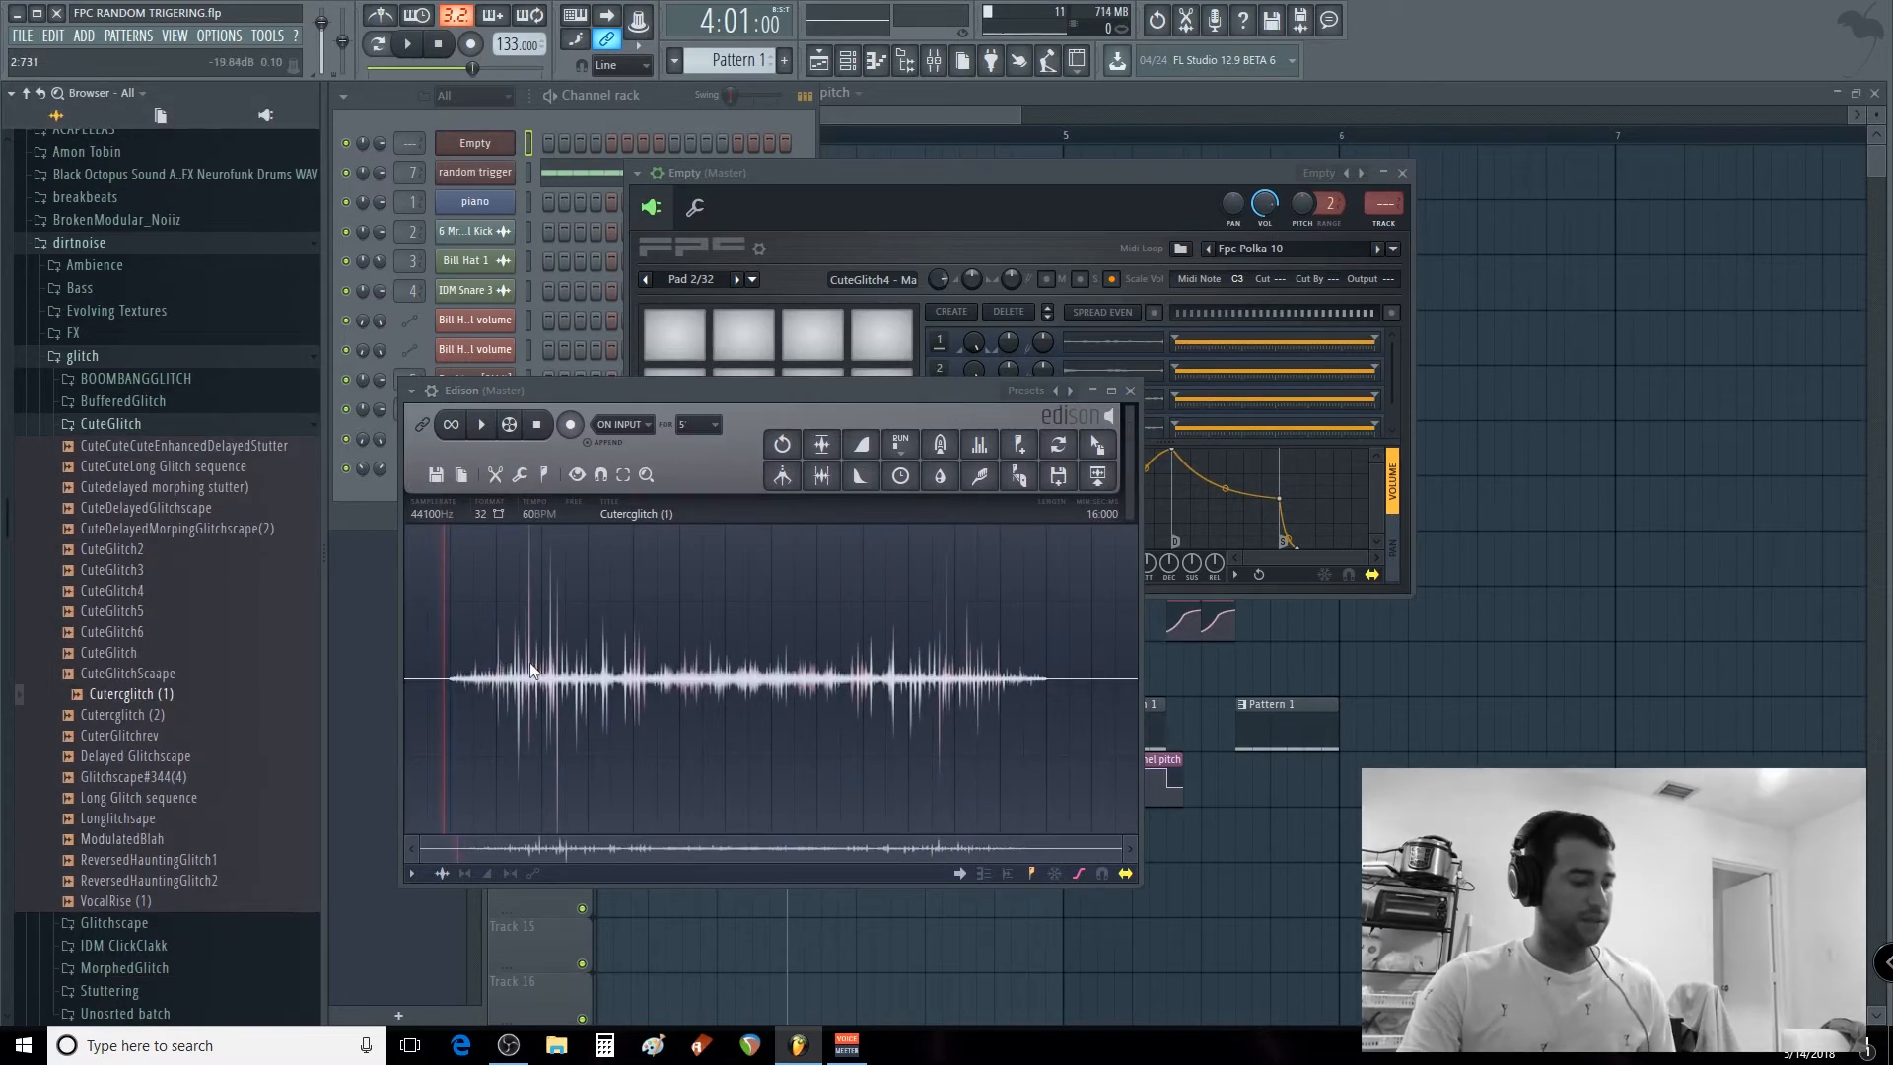
click(592, 669)
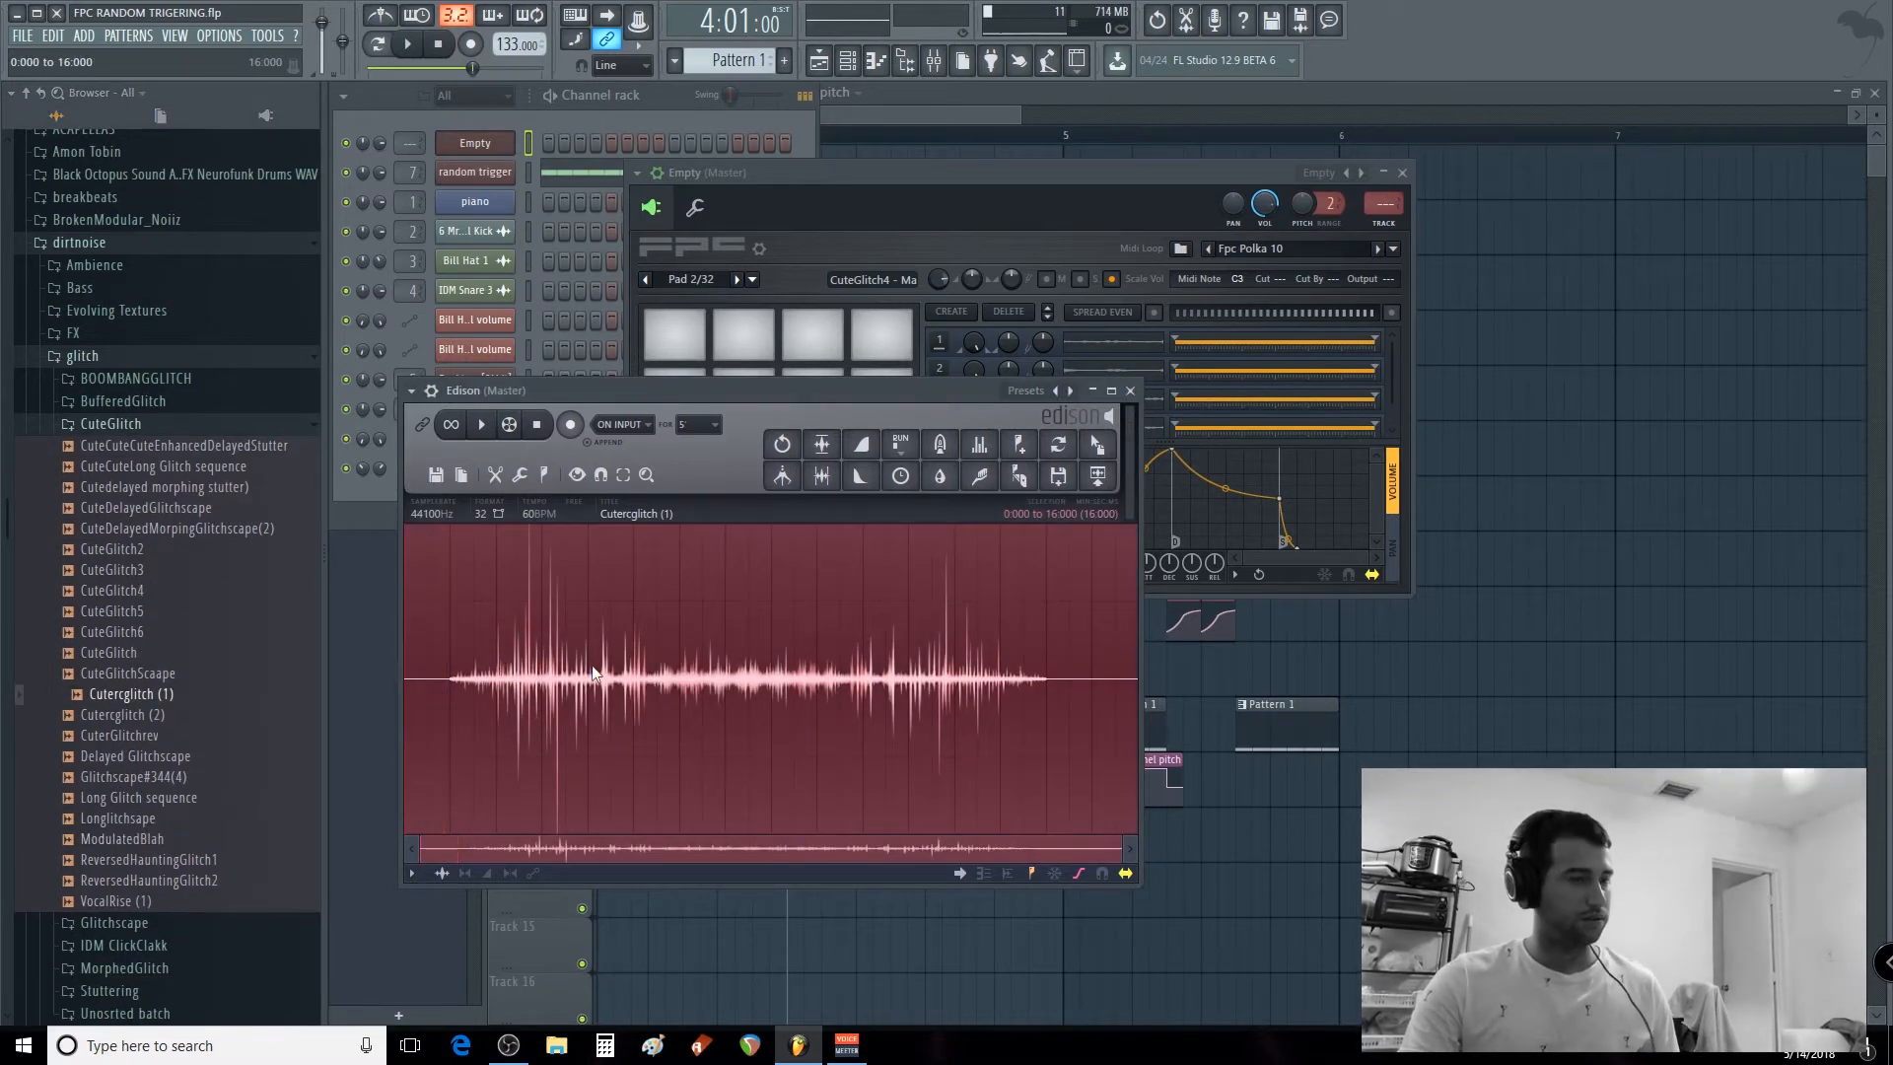
key(ctrl+a)
key(ctrl+m)
scroll(499, 577, up, 2)
scroll(532, 593, up, 3)
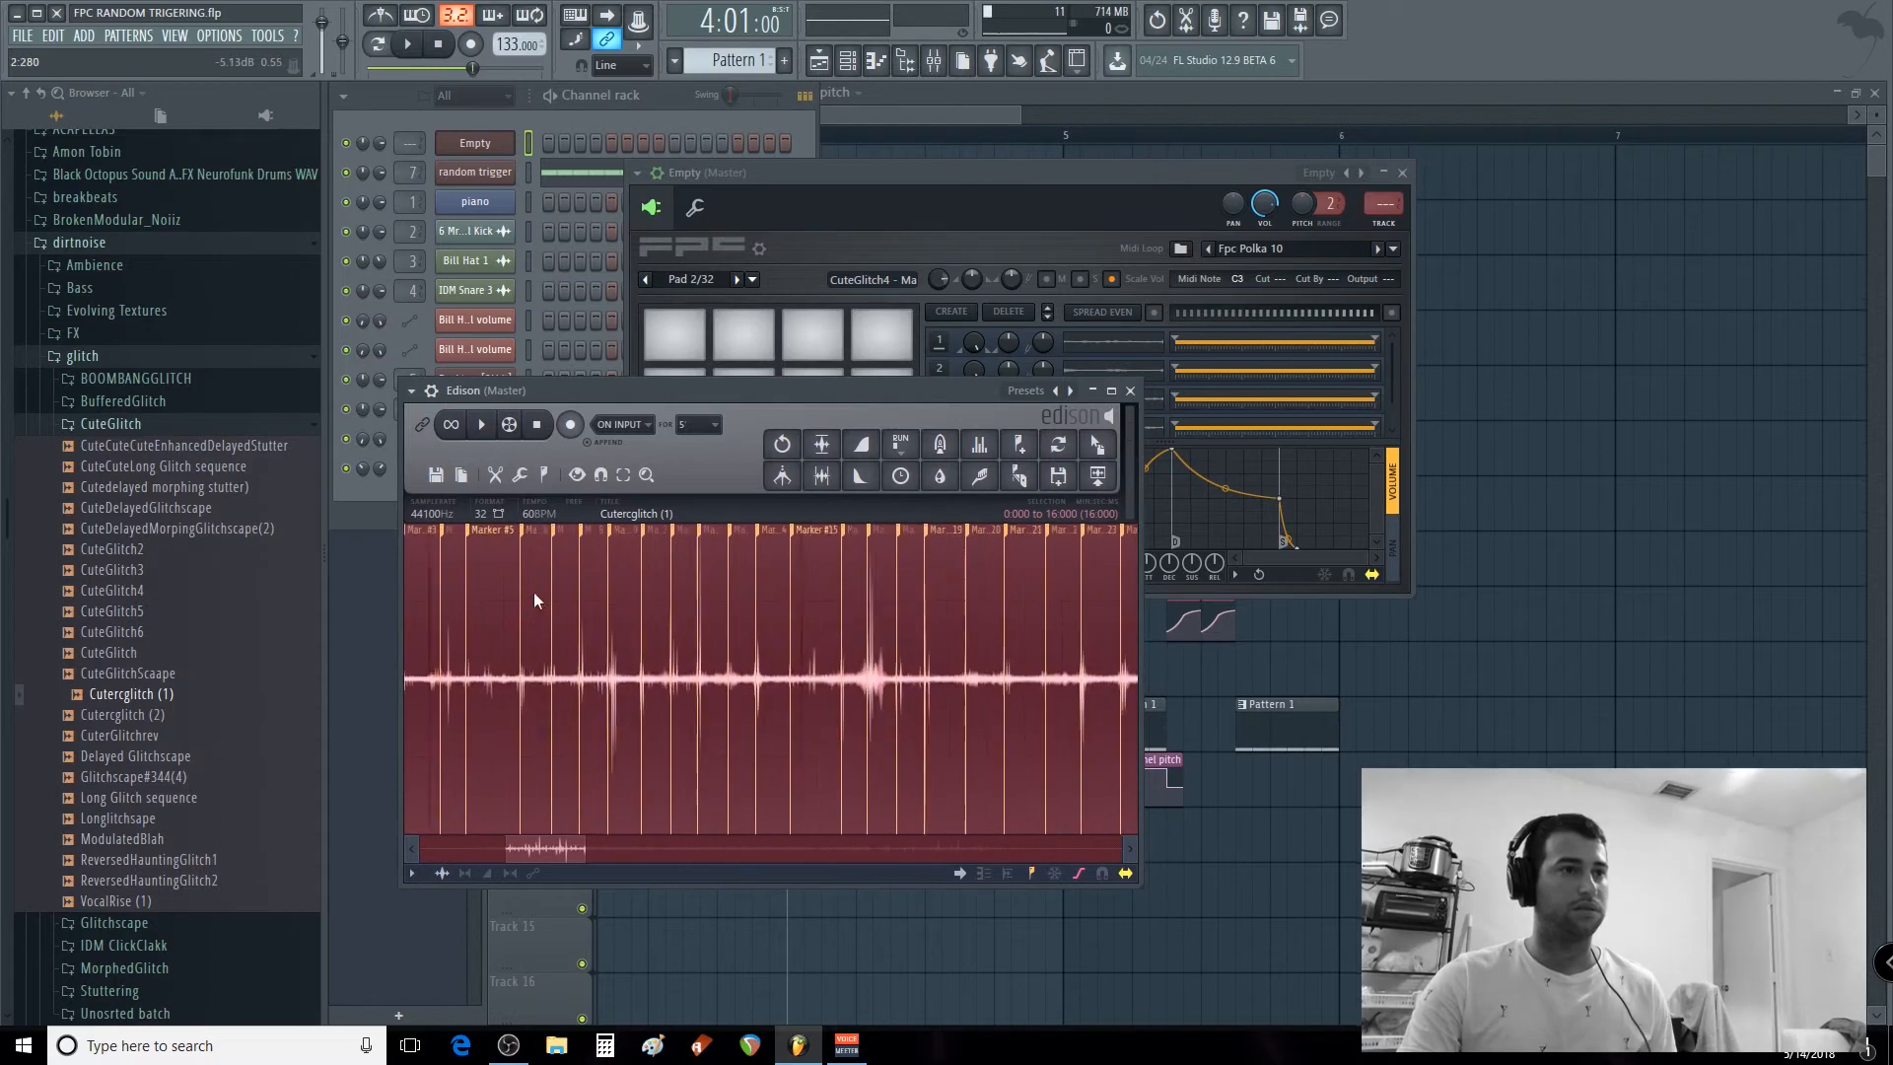
Add three different short slices of Cutercglitch (1) to Pad 2 as layers 5 to 7, and enlarge the FPC window to show all layers.
click(528, 534)
drag(1097, 443, 1189, 402)
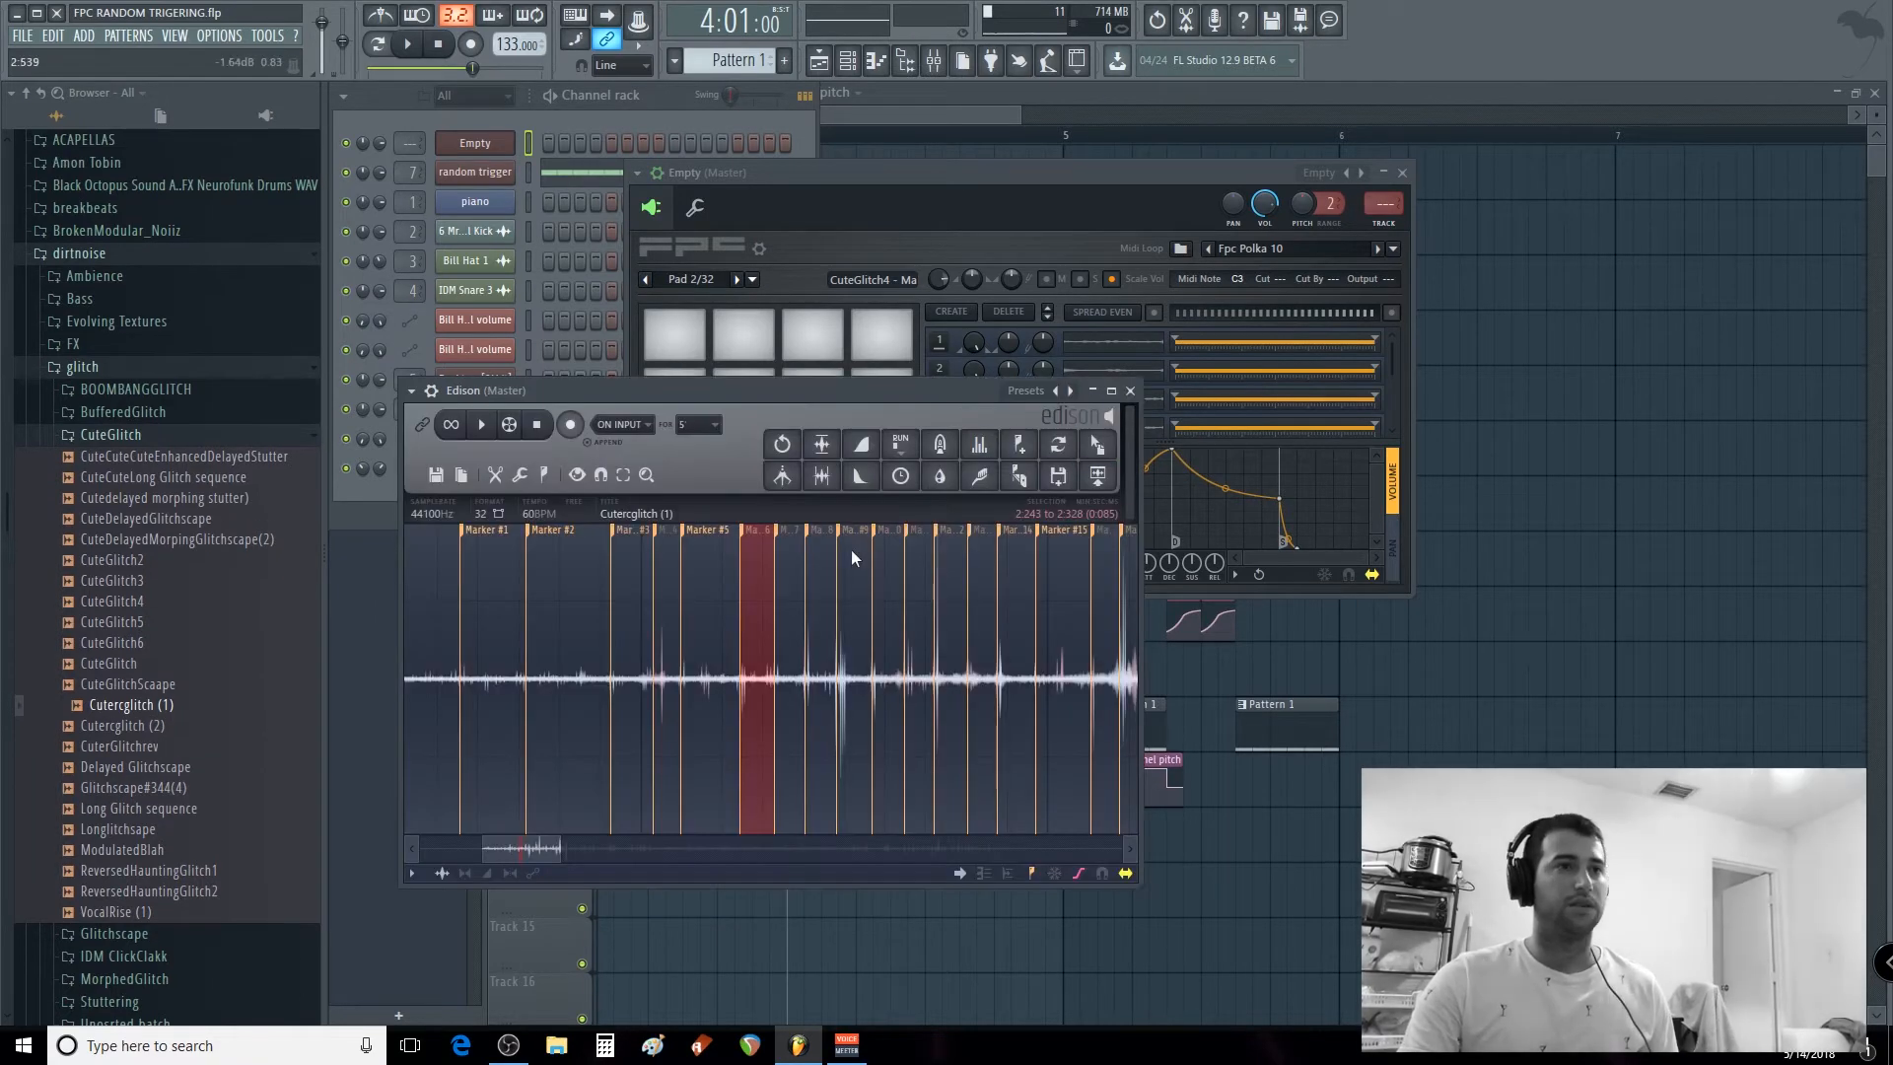
click(779, 537)
click(777, 535)
click(774, 534)
click(778, 532)
drag(1102, 476, 1140, 405)
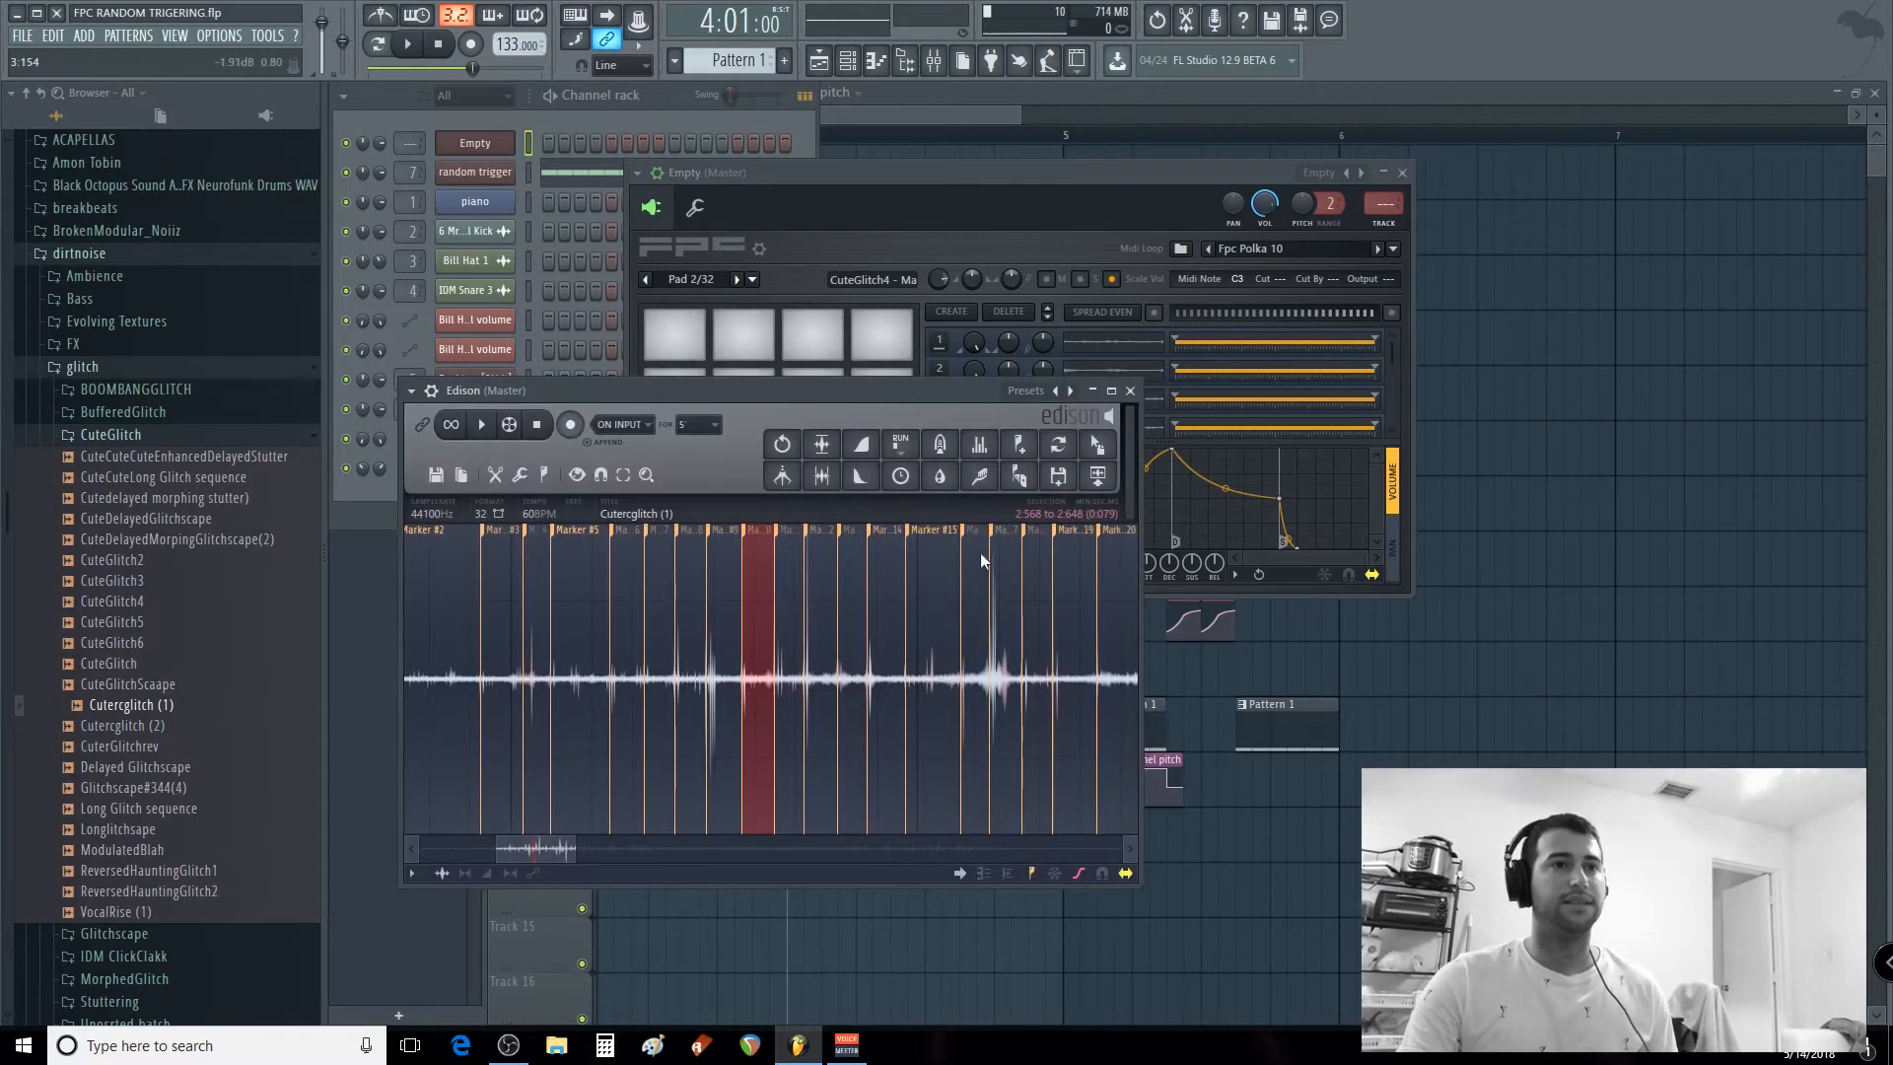
click(1001, 542)
drag(1097, 446, 1159, 446)
drag(1256, 592, 1256, 792)
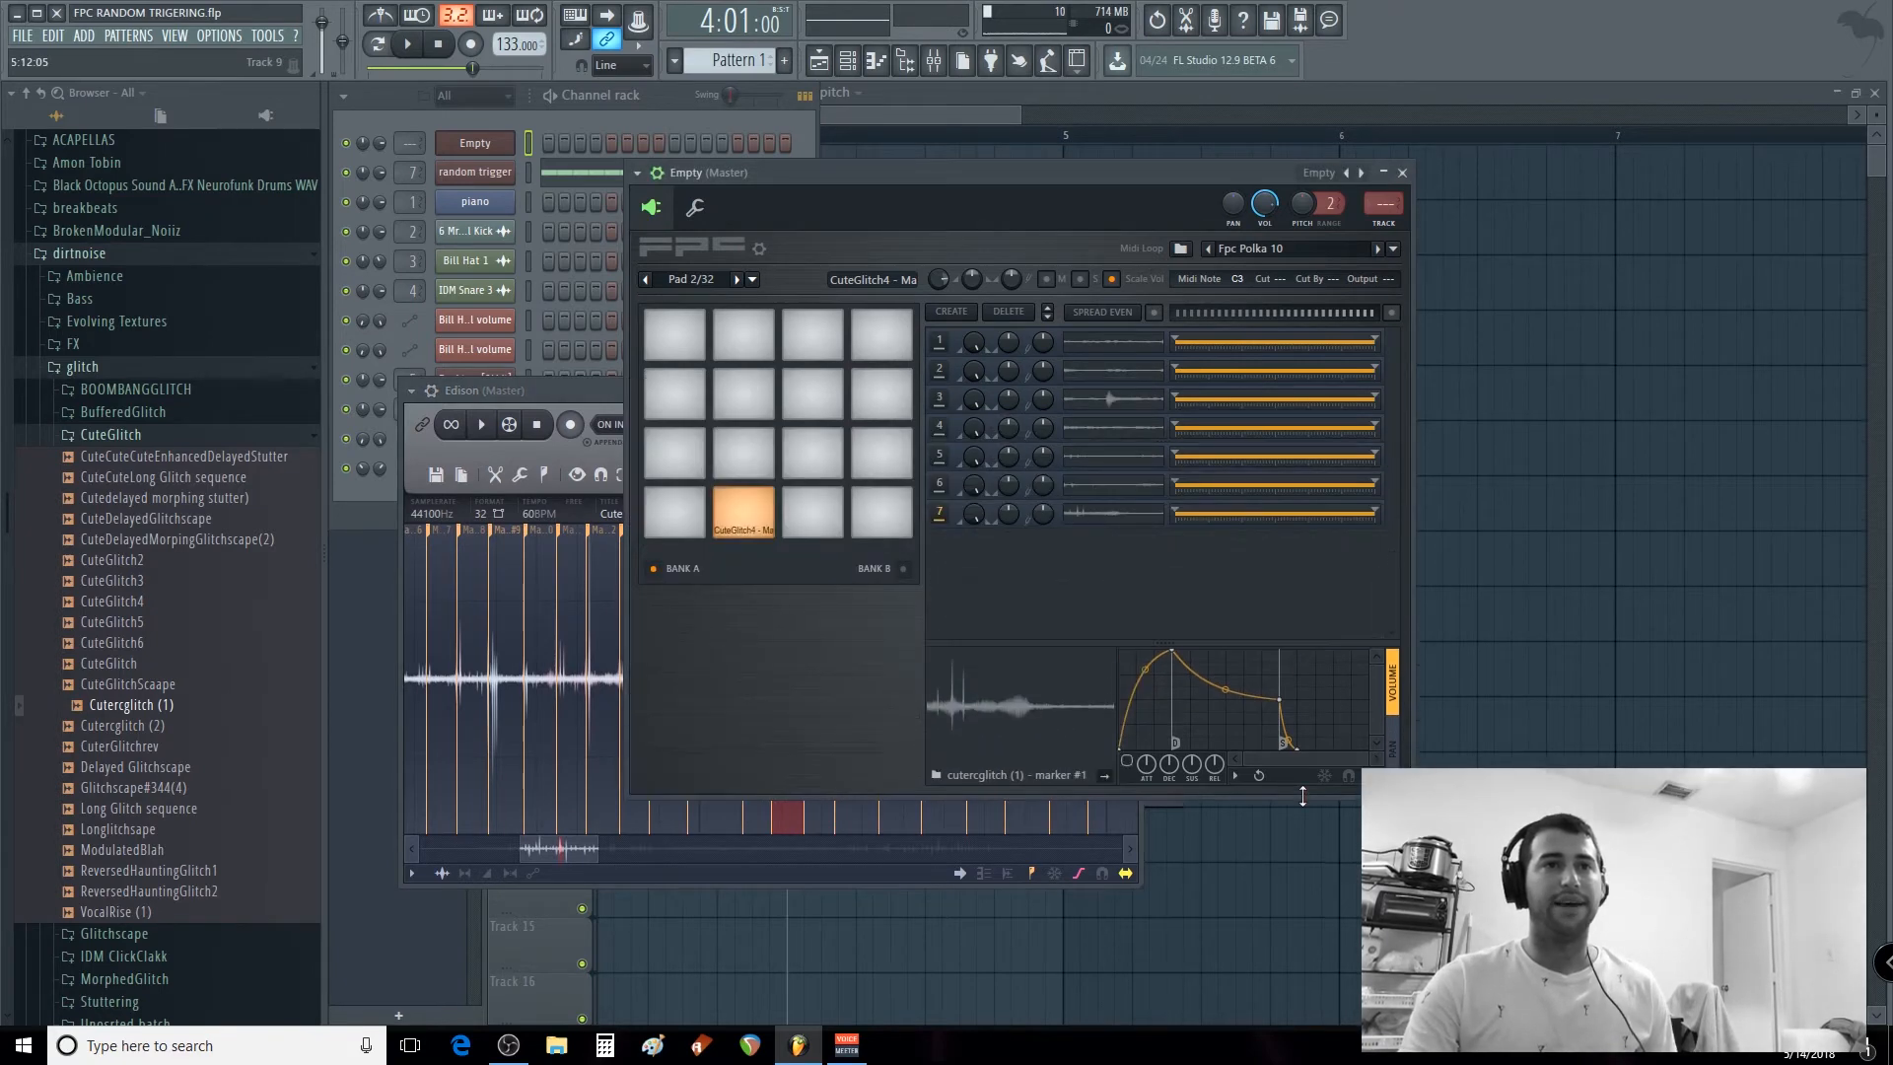
Browse to the Arpeggiated folder under Evolving Textures and audition its samples up to ET_Arpeggiated_08_120_A.
click(158, 436)
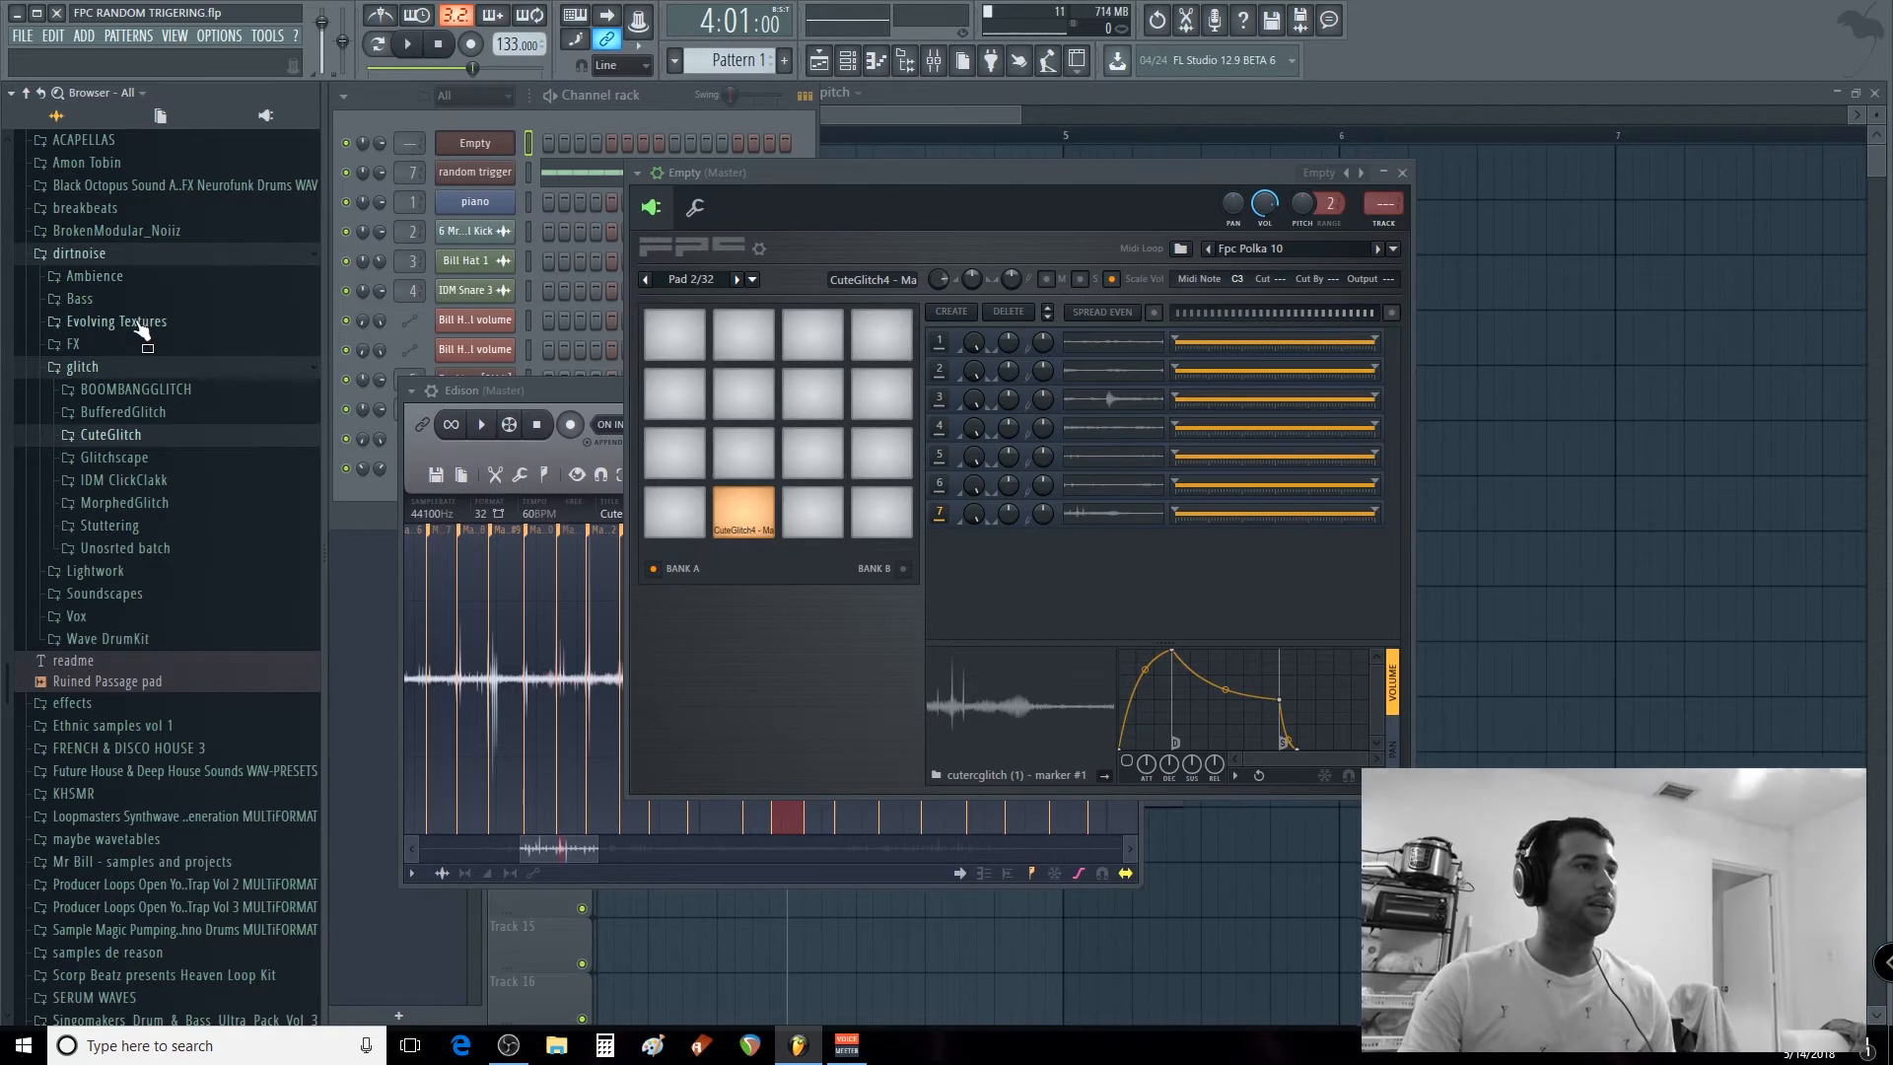
click(110, 278)
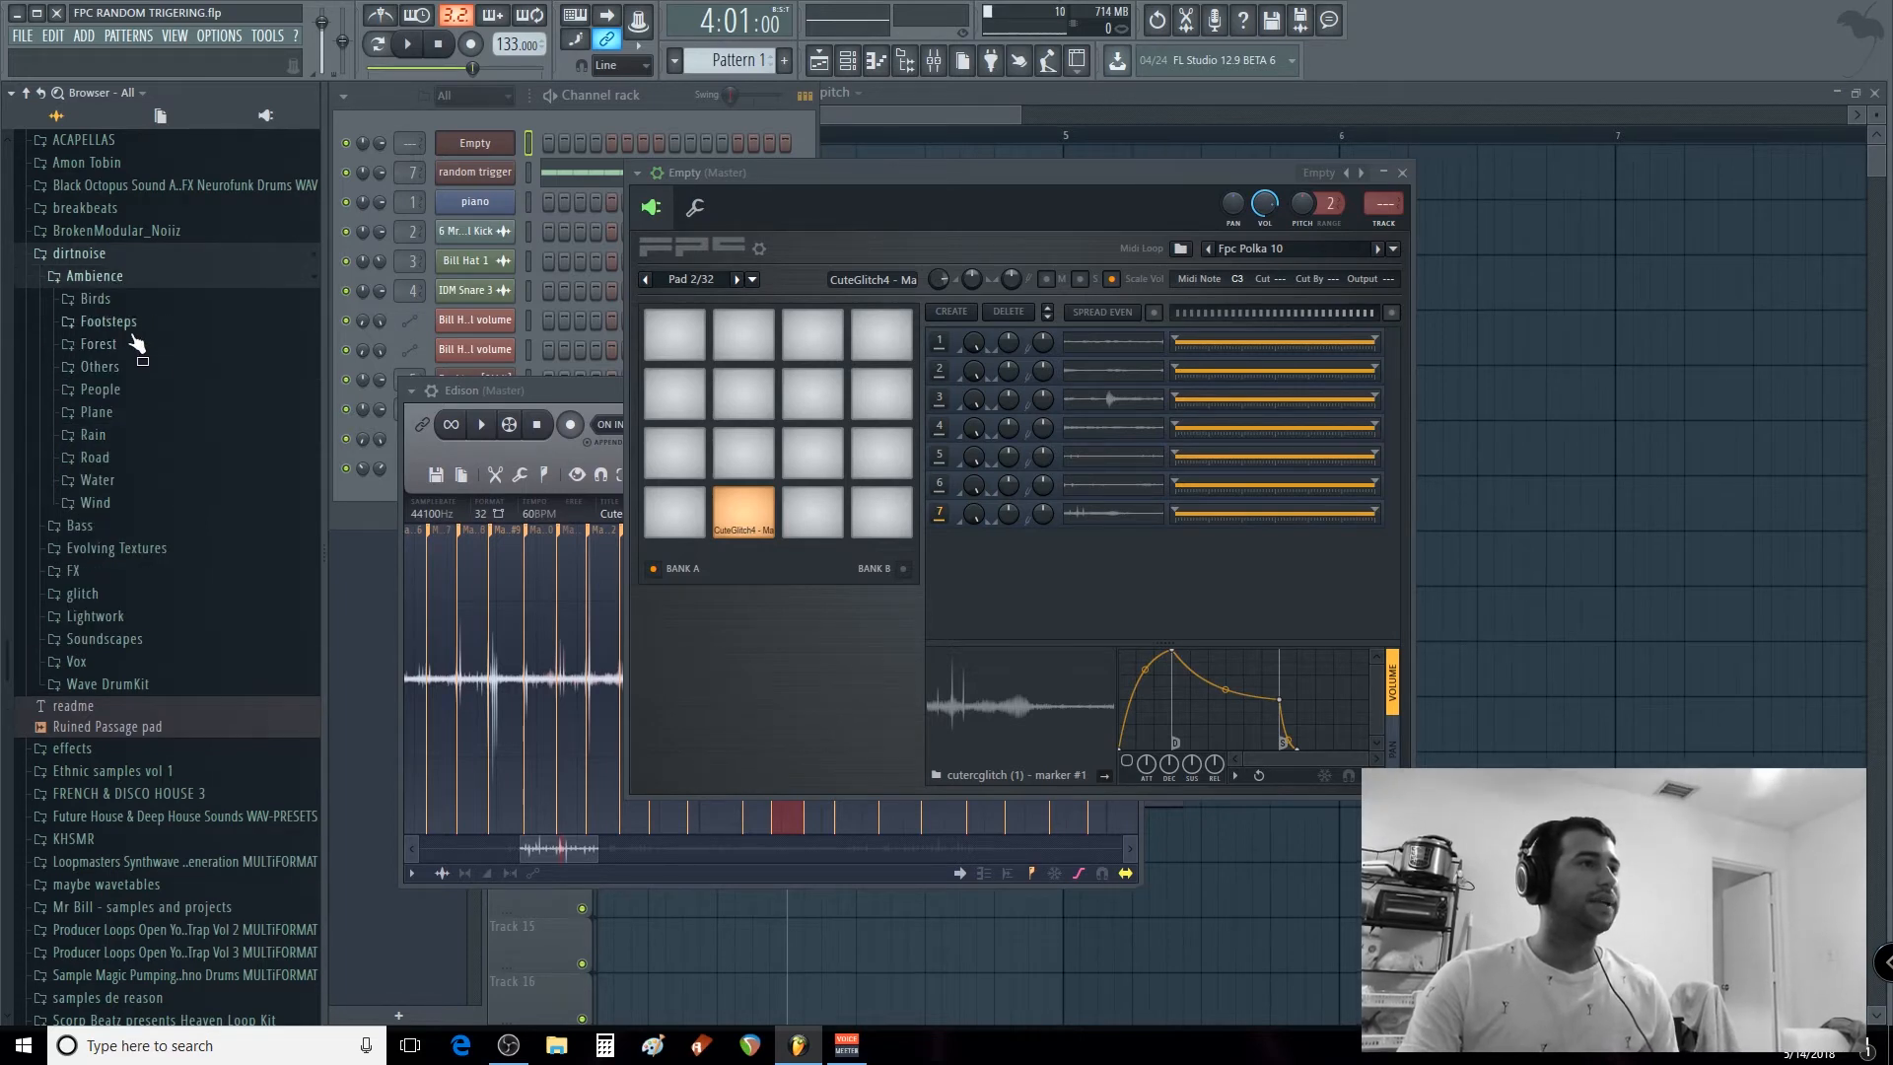
click(106, 277)
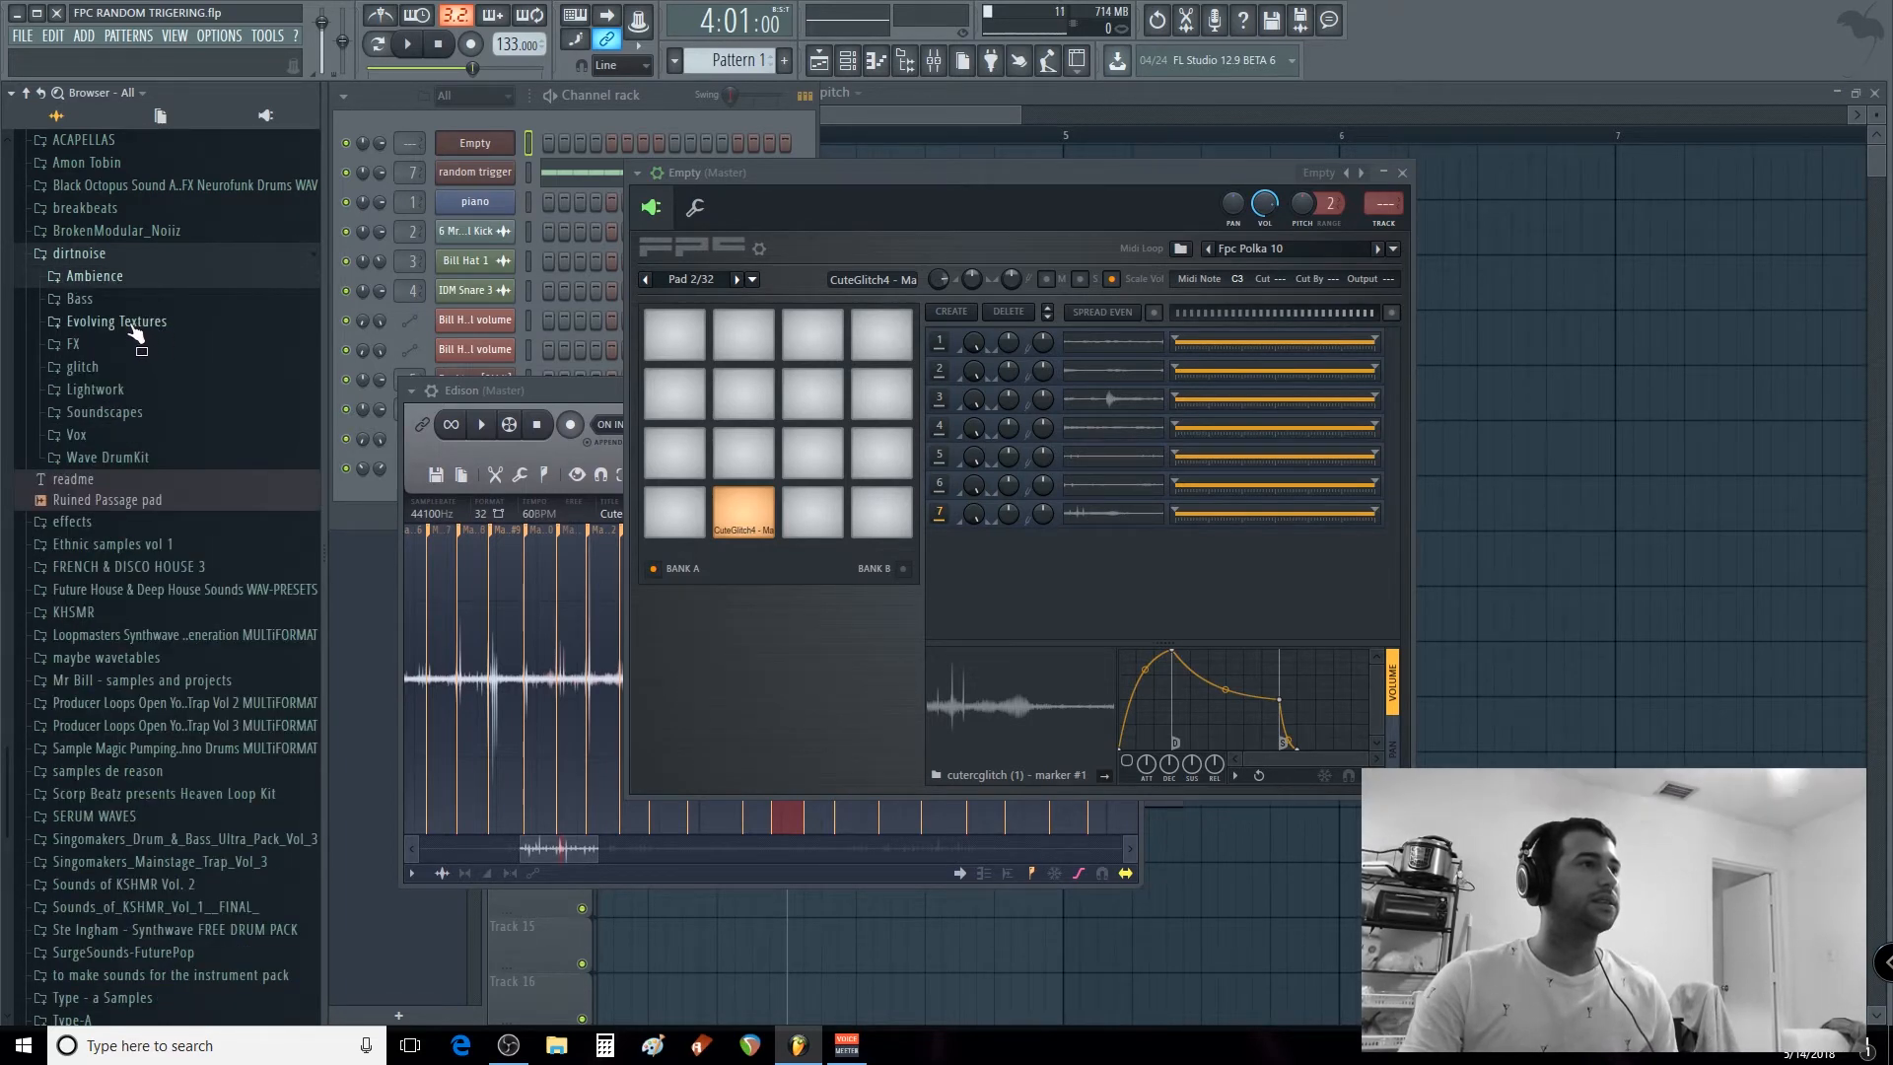
click(143, 323)
click(142, 362)
click(138, 345)
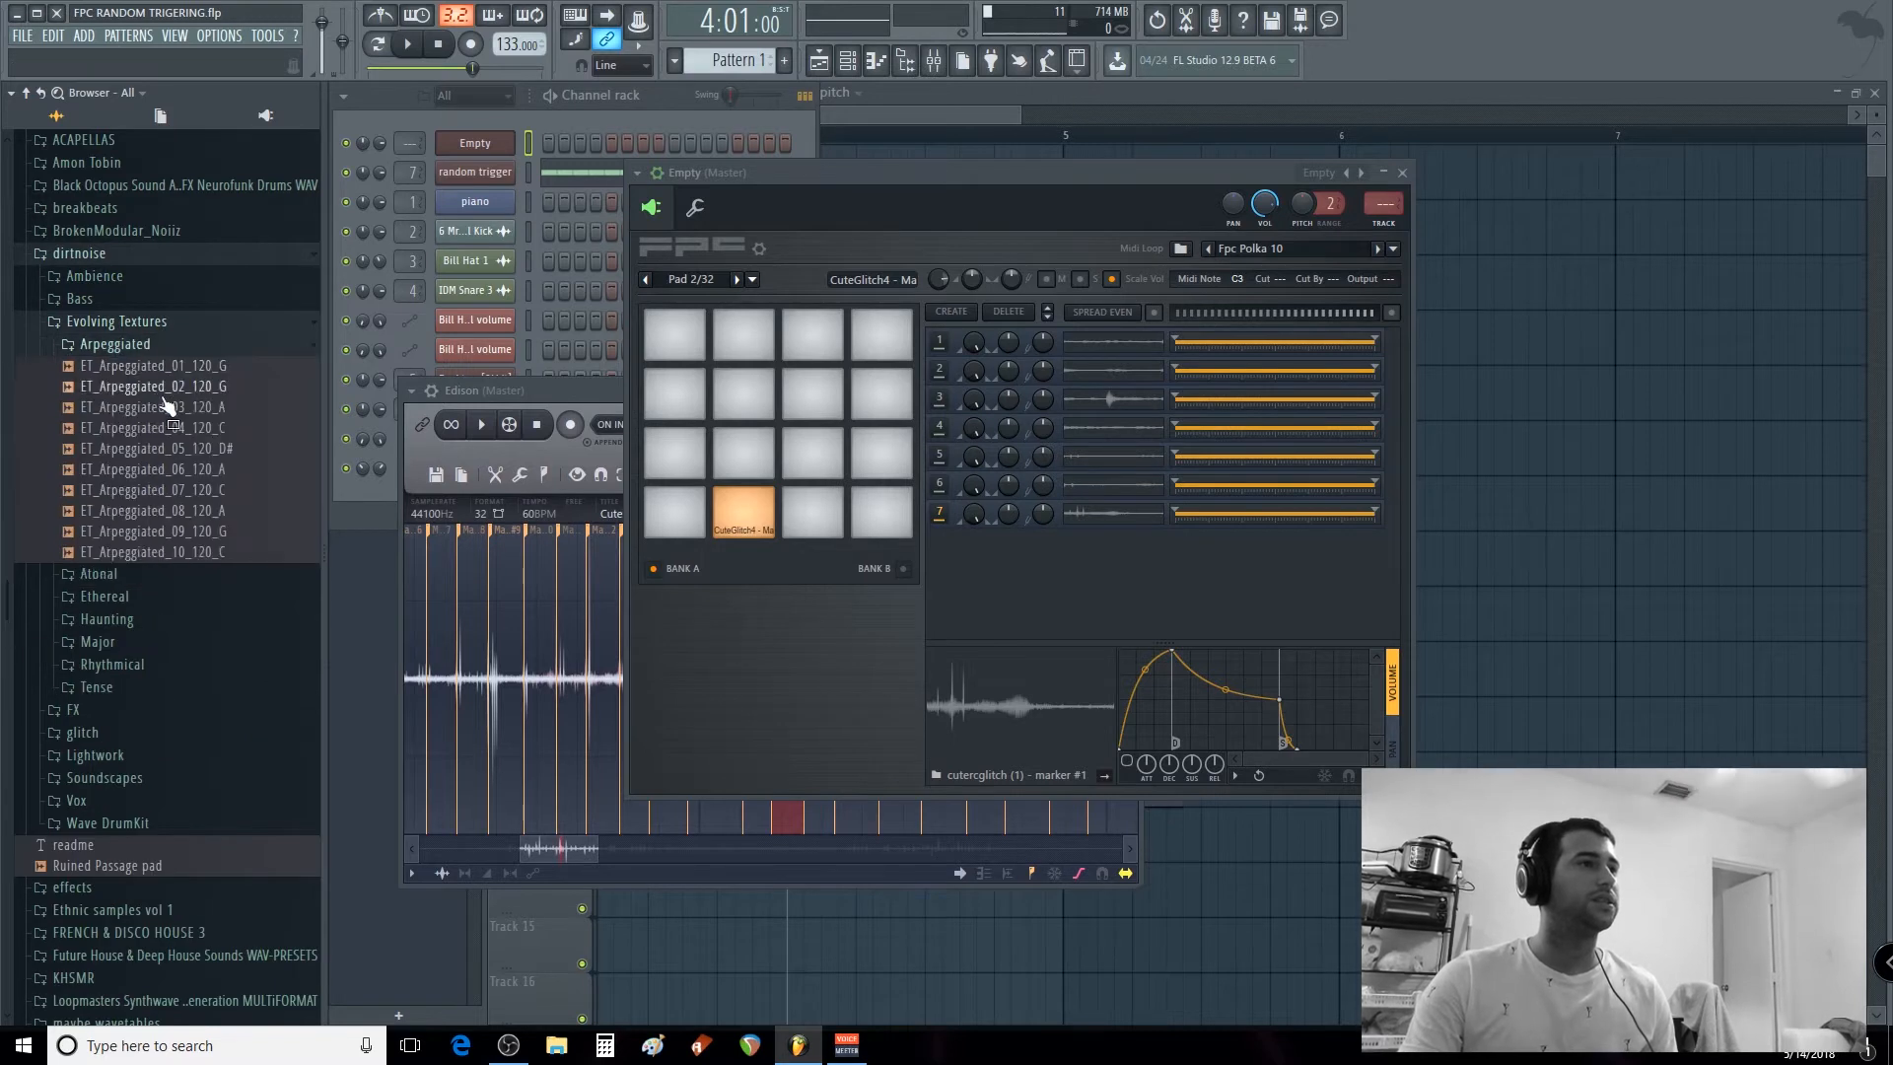
click(162, 469)
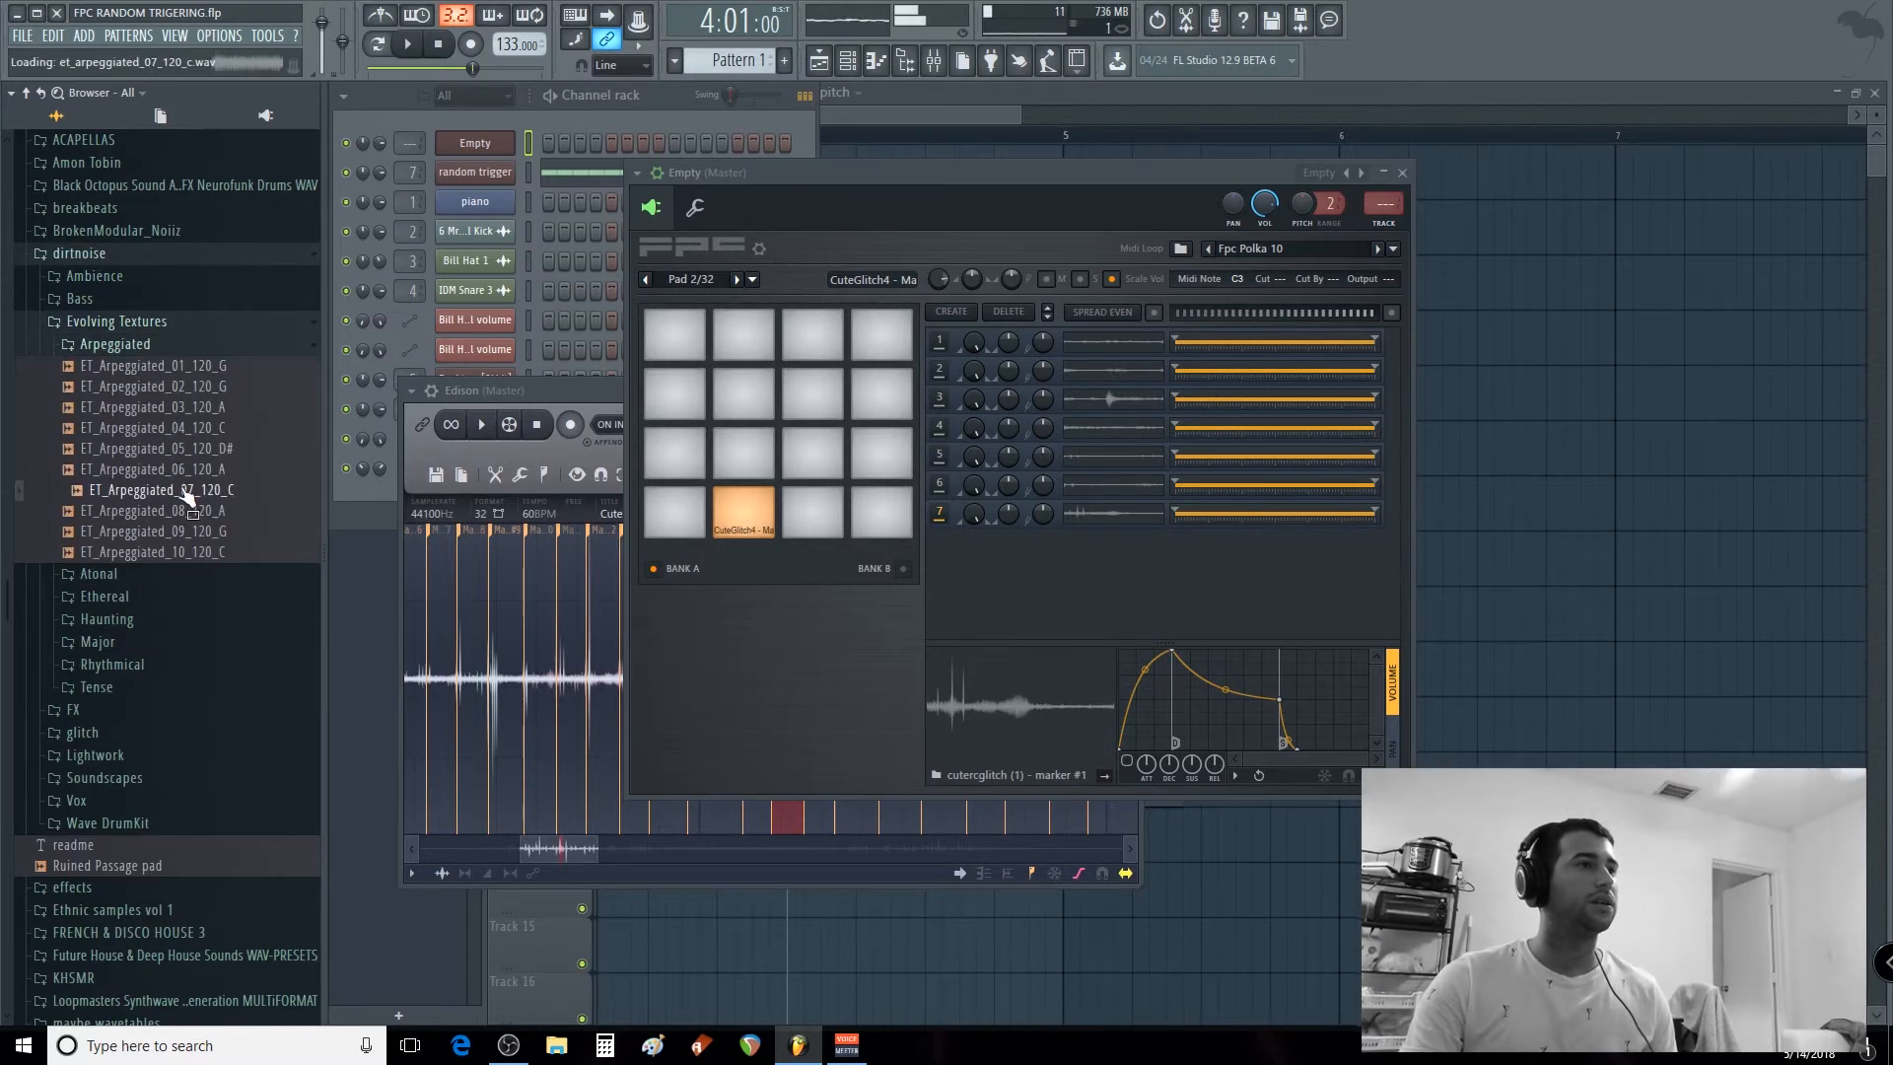
click(198, 511)
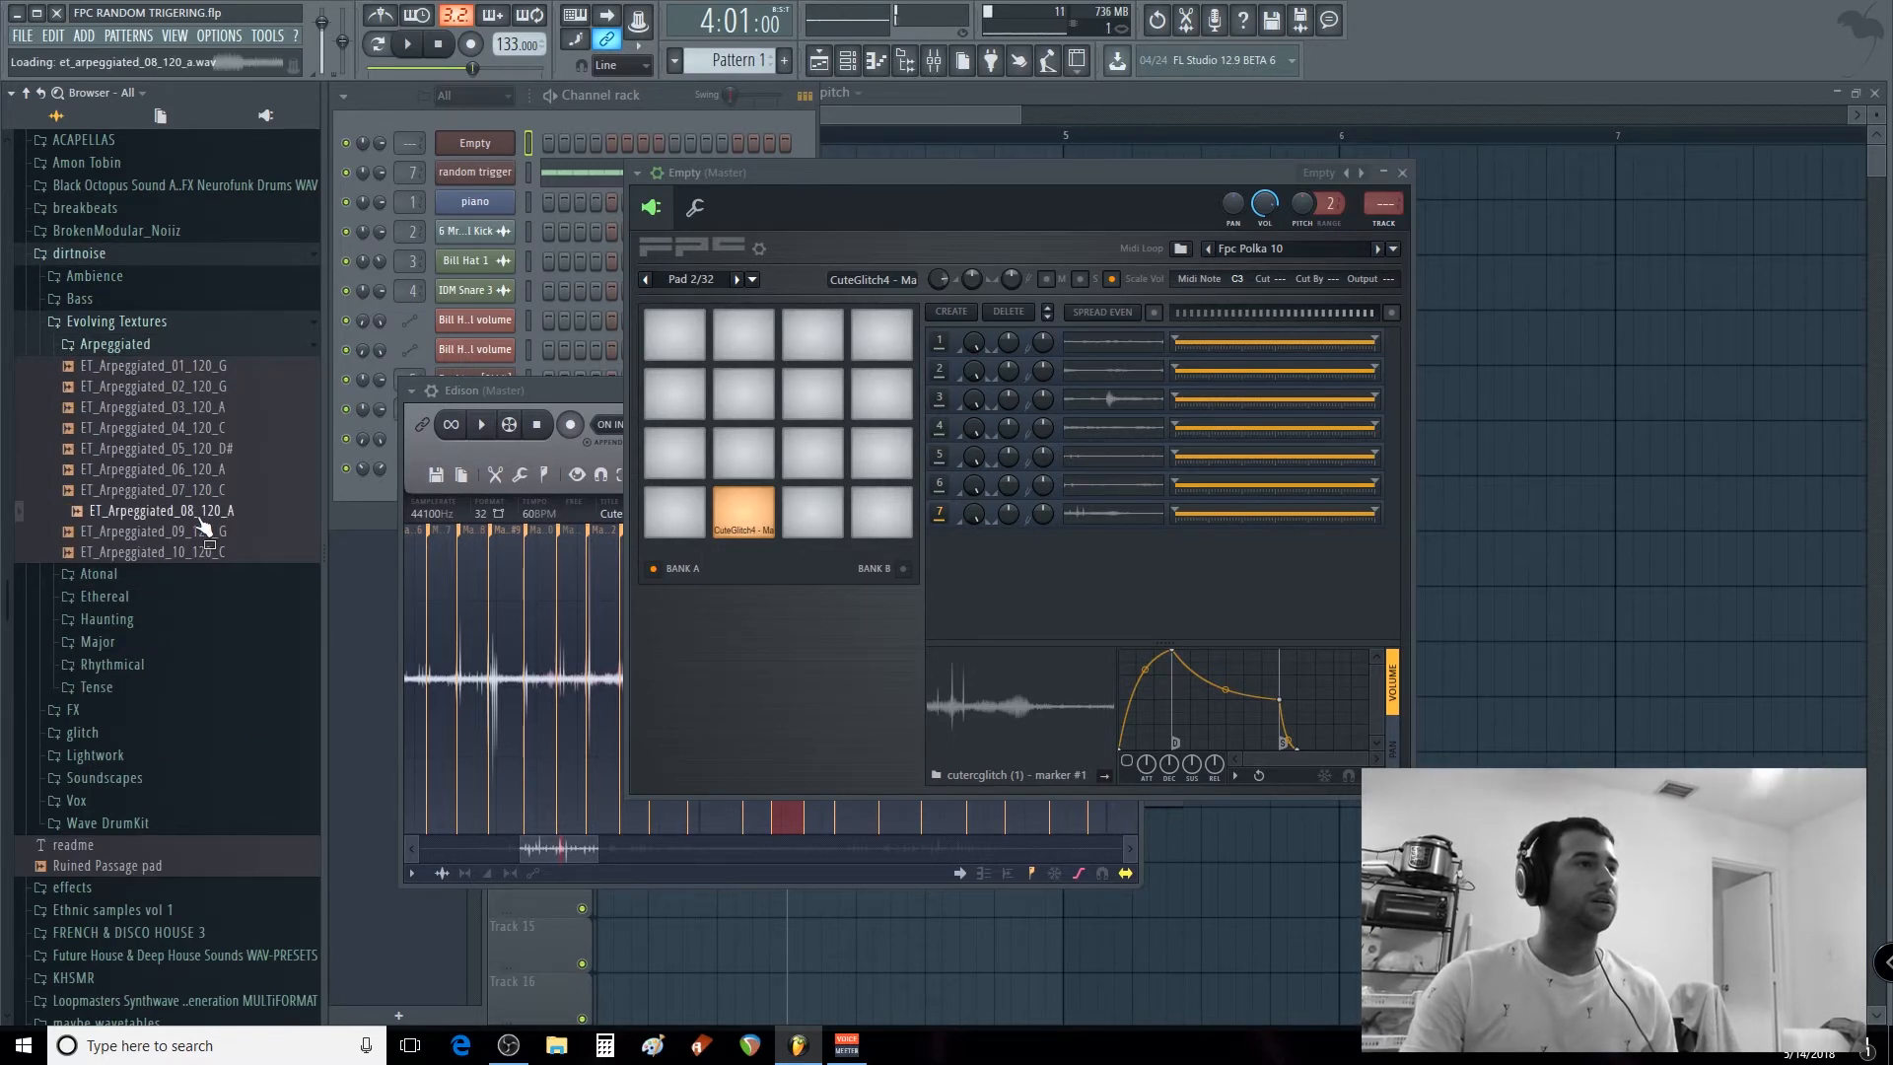
Load ET_Arpeggiated_08_120_A into Edison and auto-slice the whole sample with markers.
drag(202, 527, 485, 627)
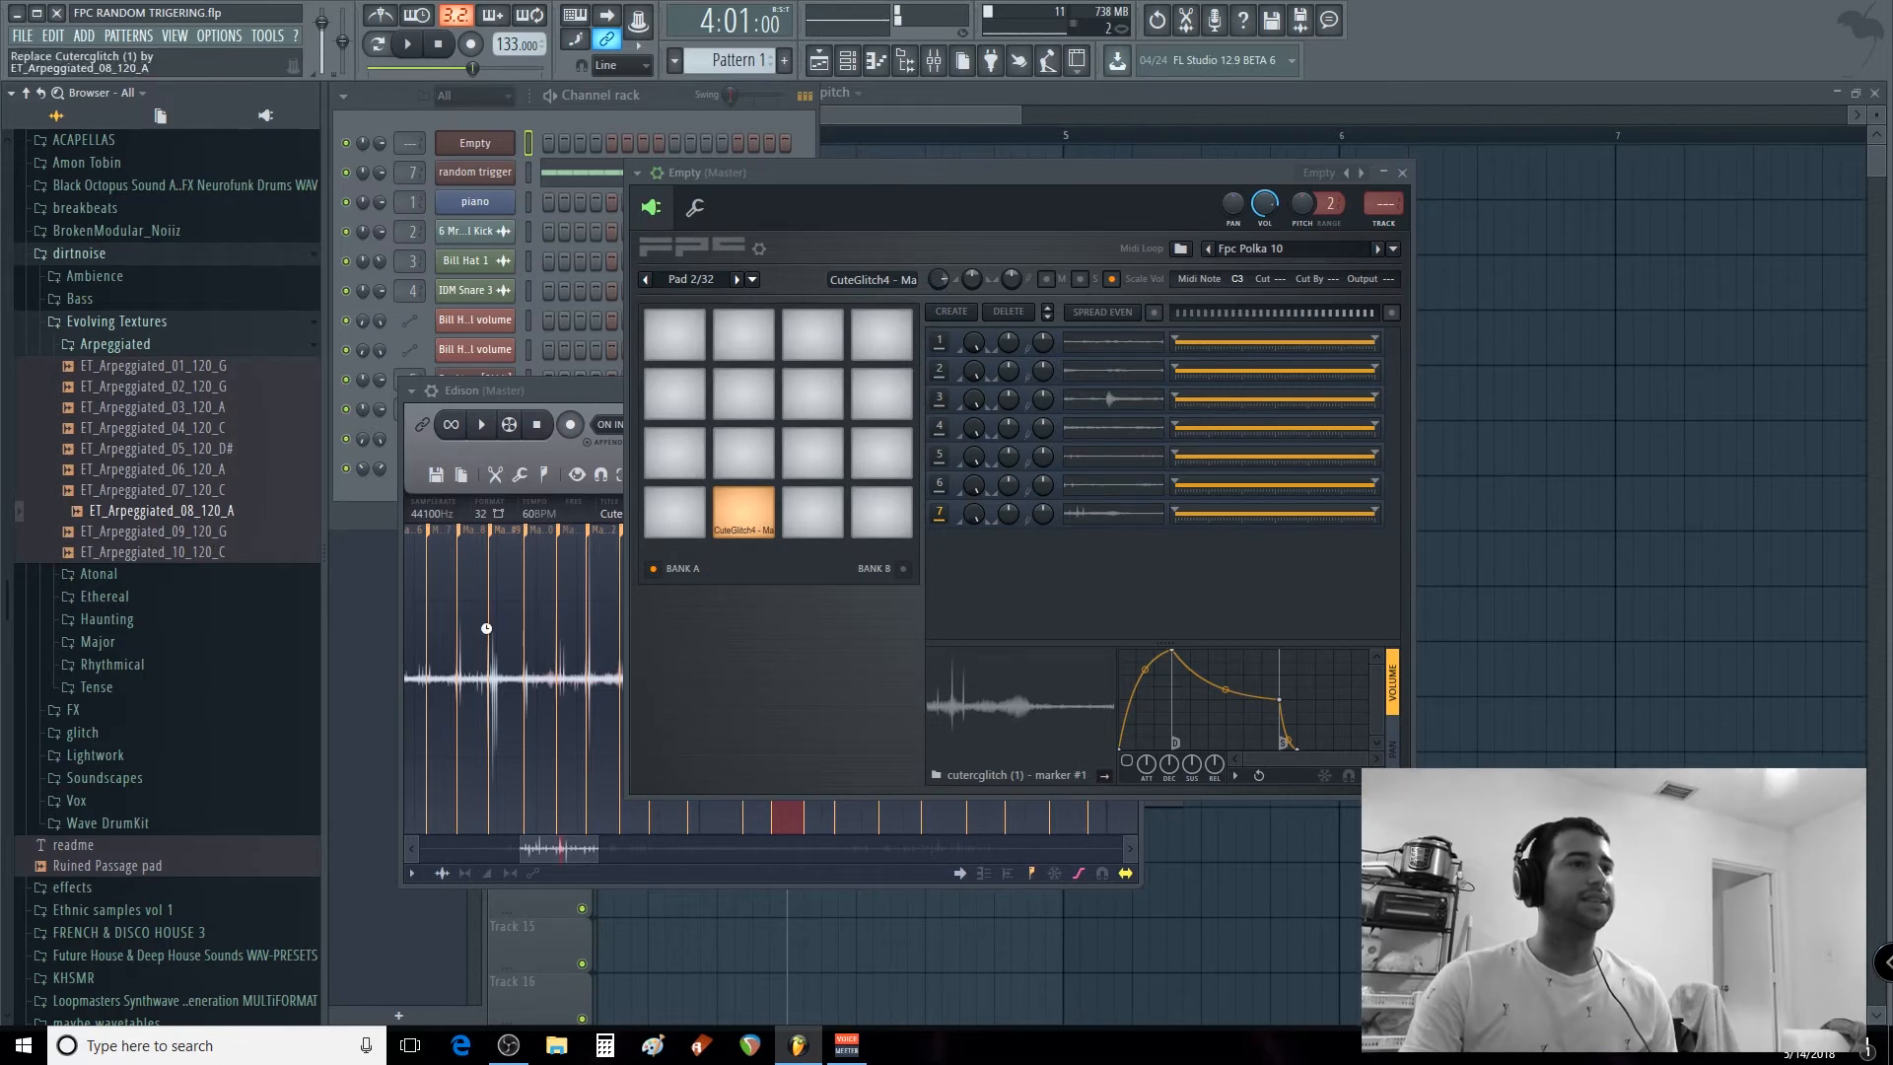
click(530, 392)
key(ctrl+a)
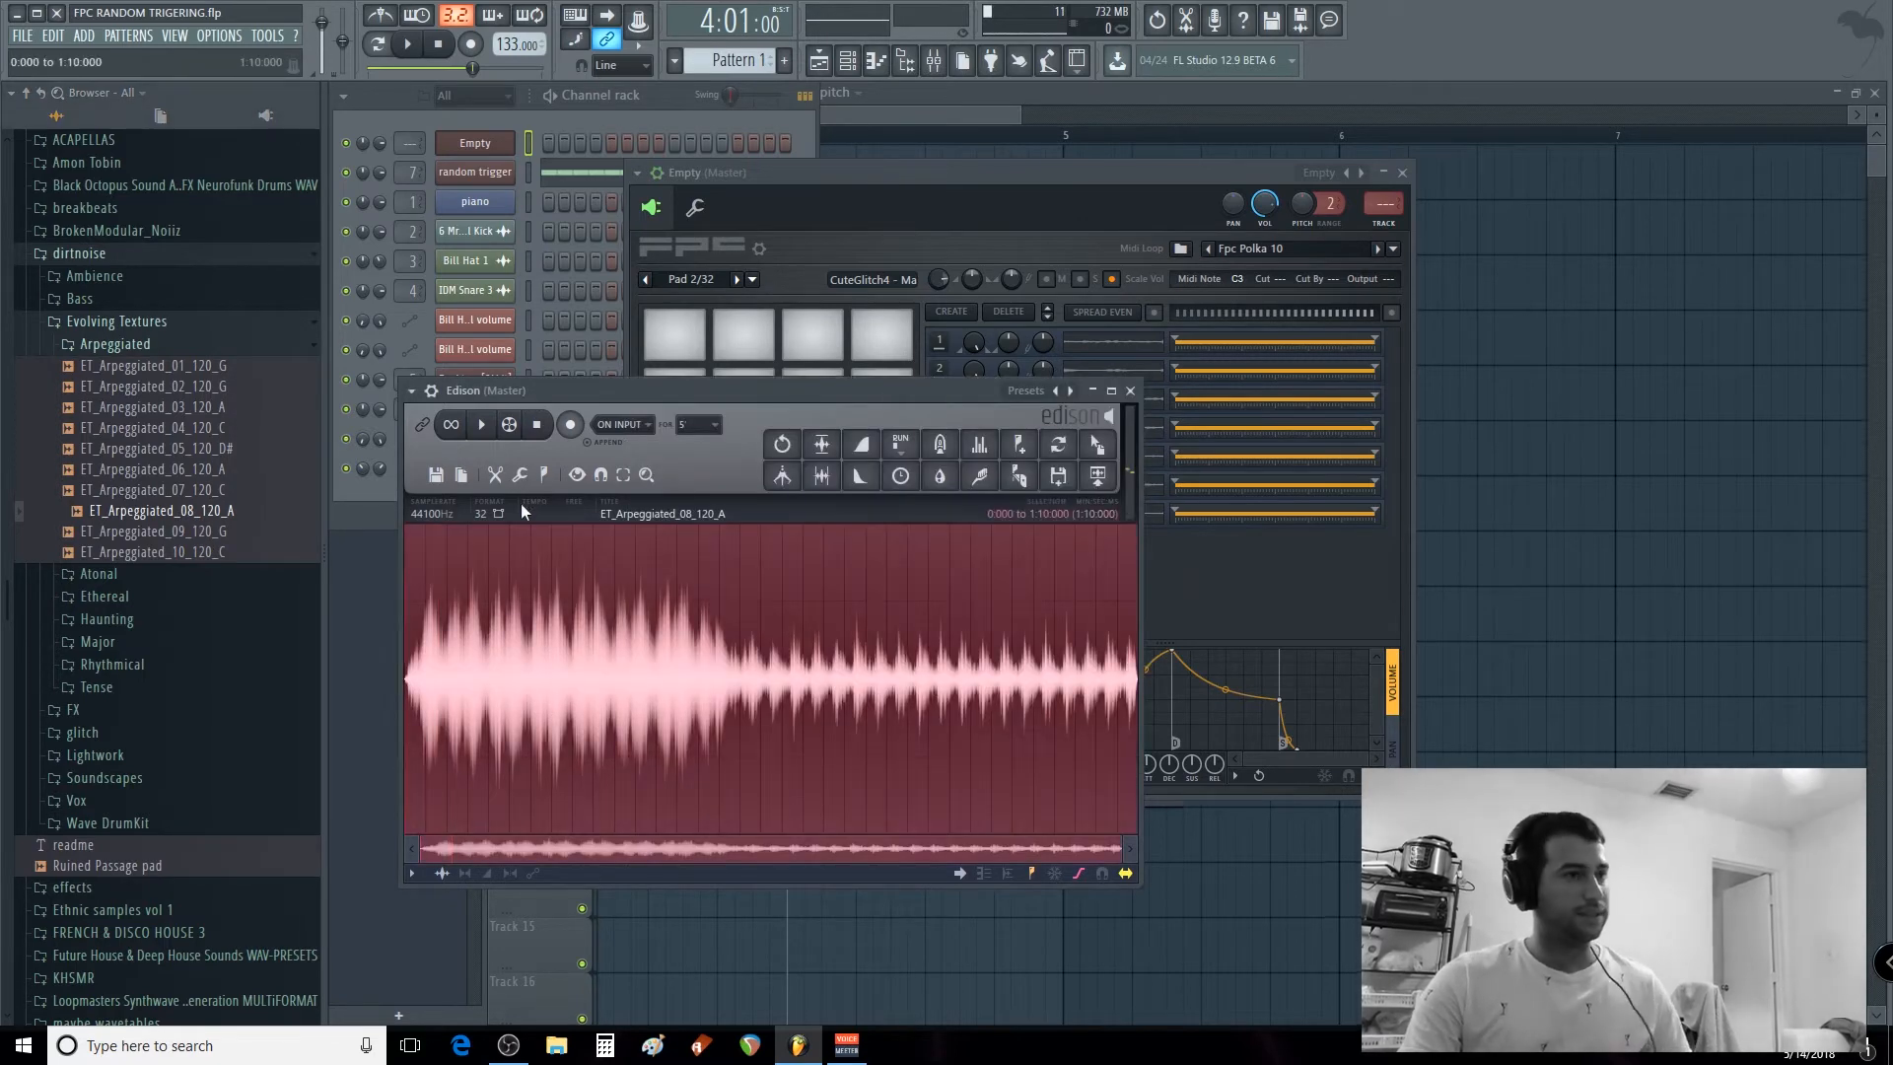
key(alt+m)
scroll(457, 631, up, 5)
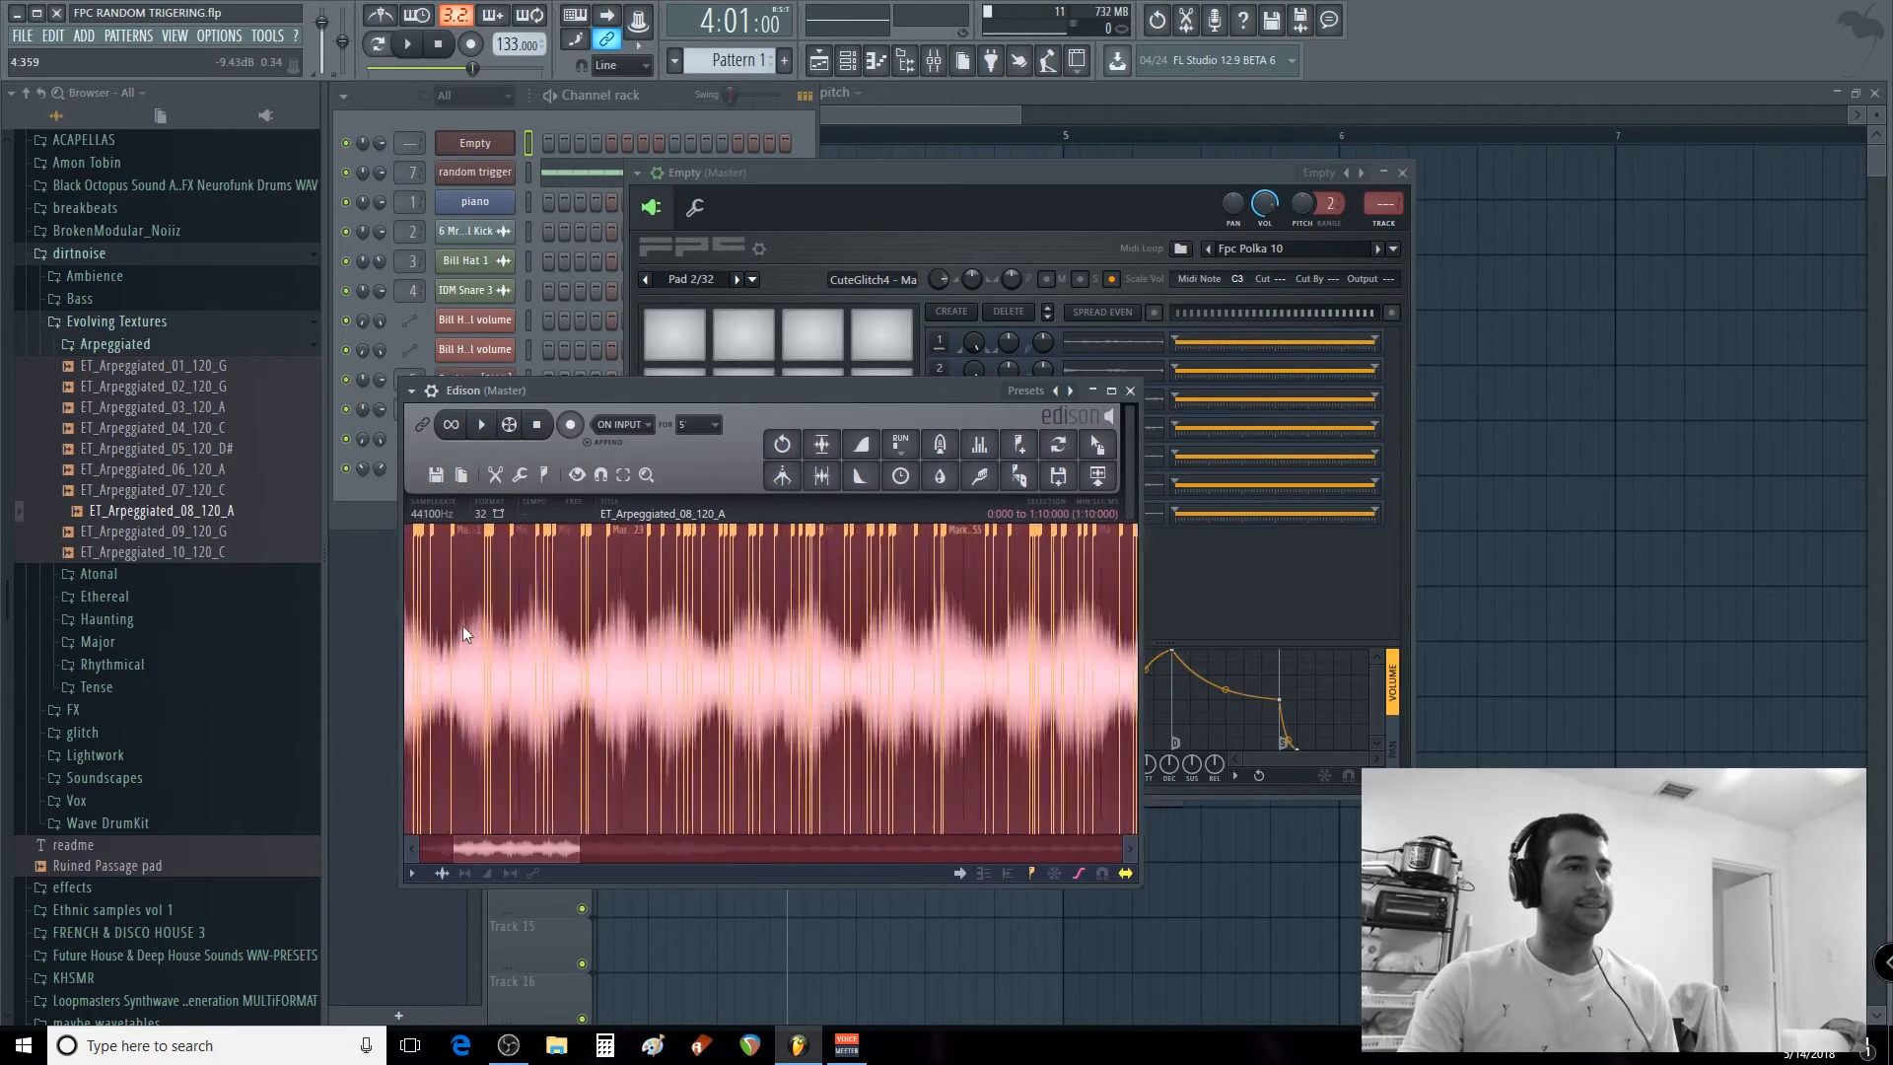
Audition slices of ET_Arpeggiated_08_120_A and add three of them to FPC Pad 2 as layers 8 to 10.
click(526, 537)
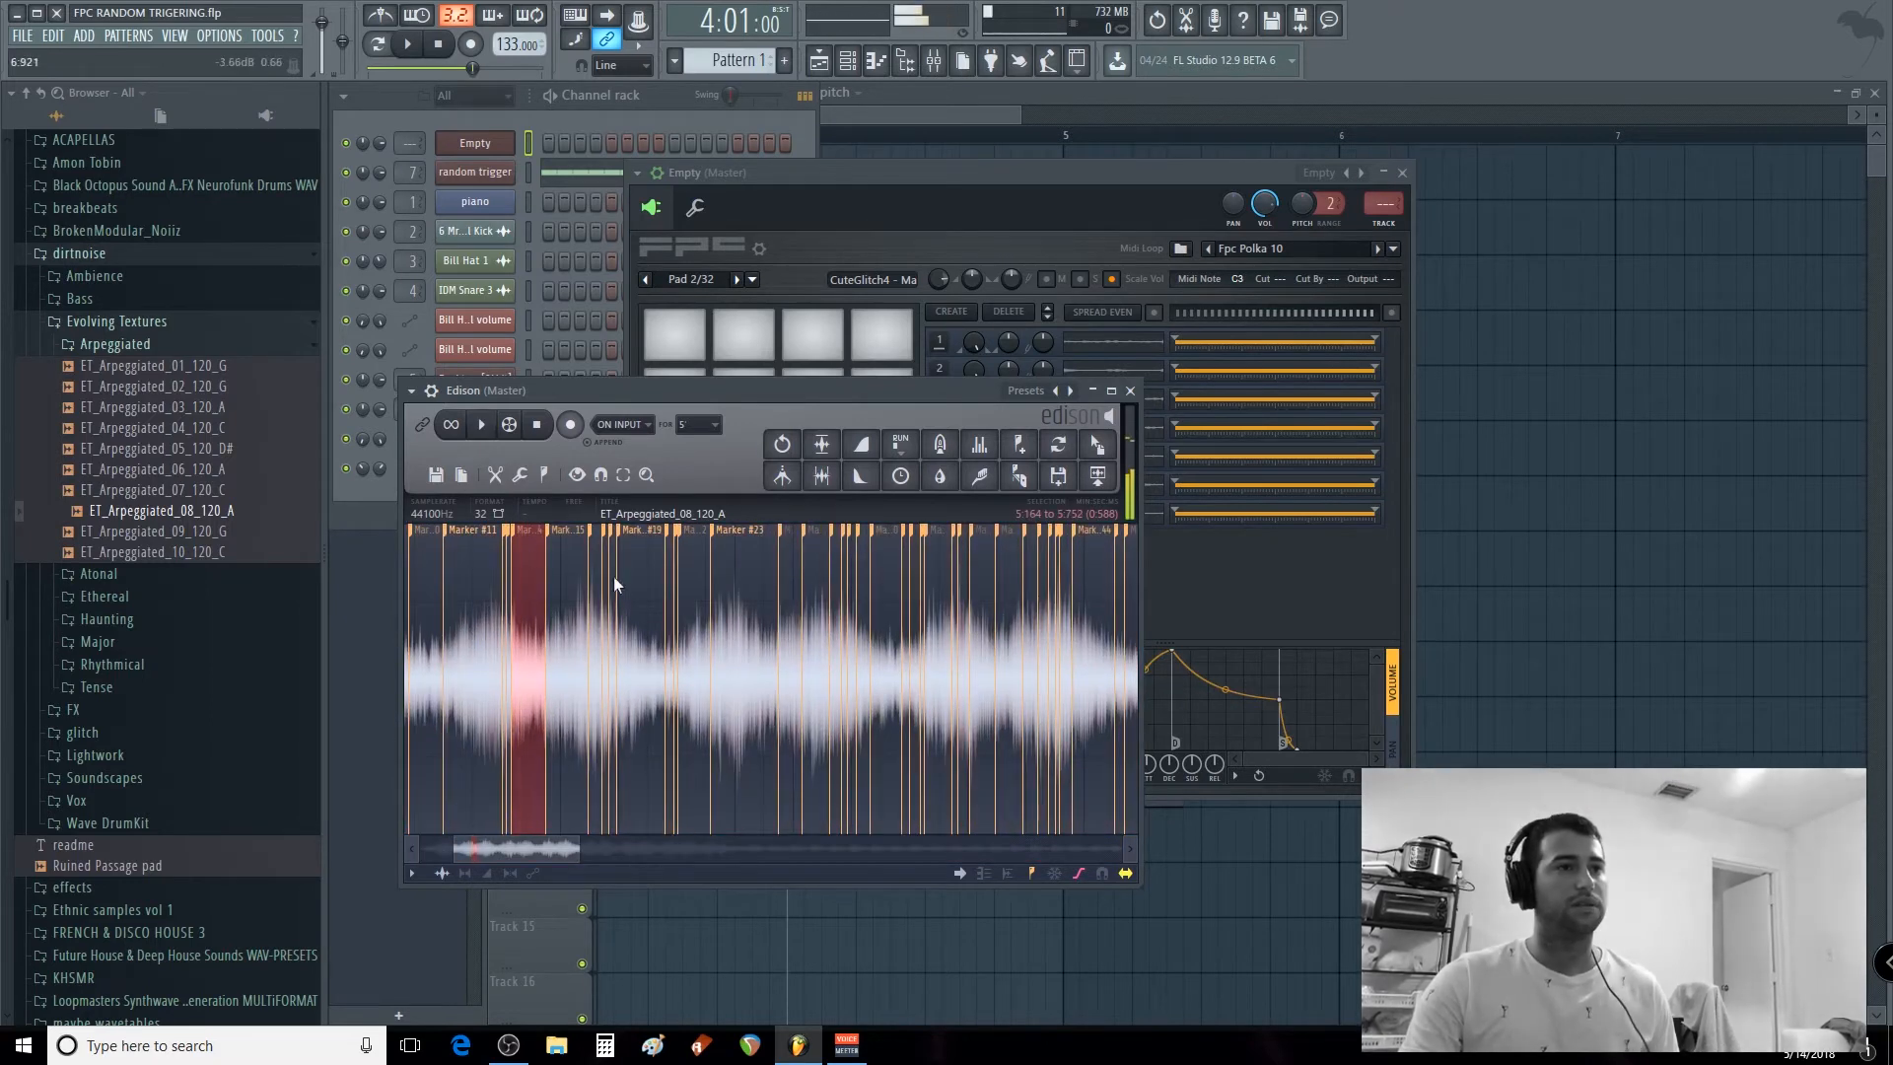
click(557, 540)
drag(1097, 443, 1135, 459)
click(811, 538)
drag(1097, 444, 1188, 449)
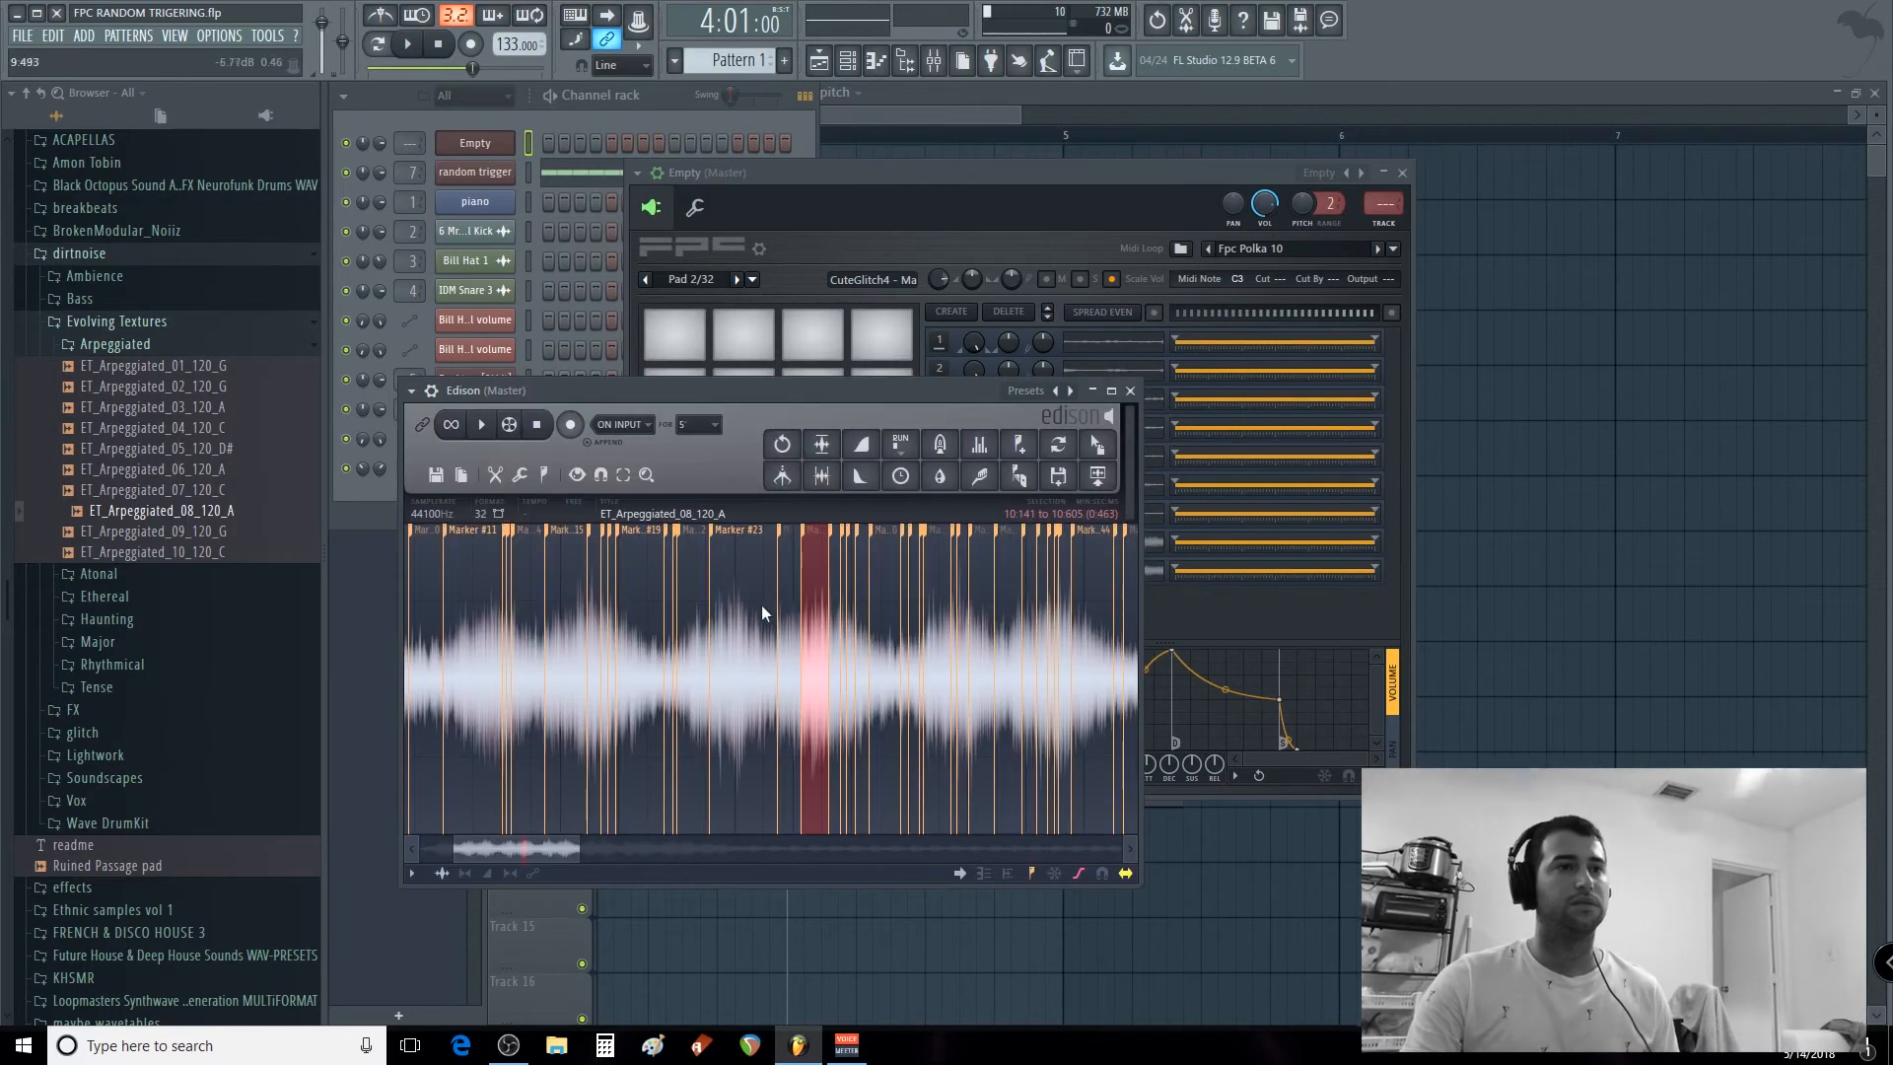
click(718, 540)
key(space)
scroll(735, 550, down, 2)
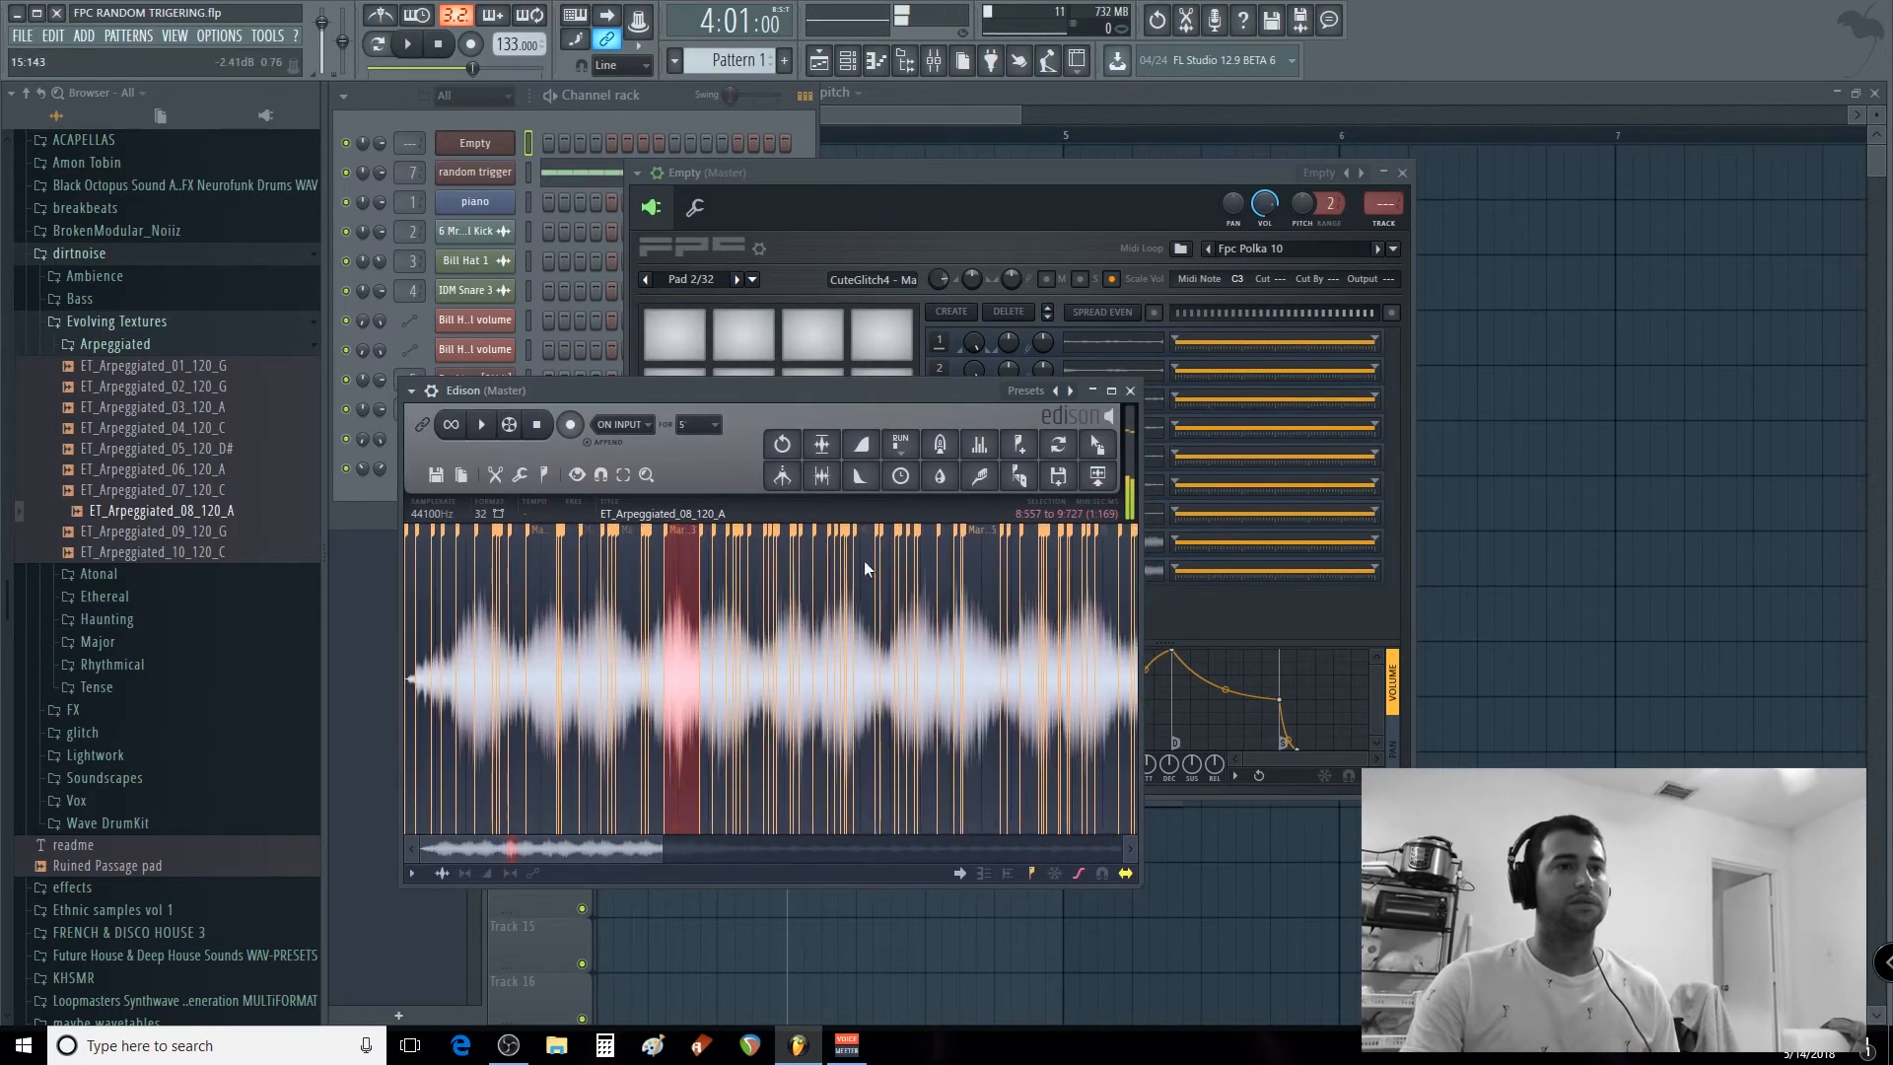
scroll(848, 565, up, 5)
scroll(847, 552, up, 2)
mouse_move(1097, 446)
mouse_down()
mouse_move(1167, 532)
mouse_move(1163, 573)
mouse_up()
Switch playback to pattern mode and set Pad 2's layer switching to Random (avoid previous).
drag(1027, 163, 985, 143)
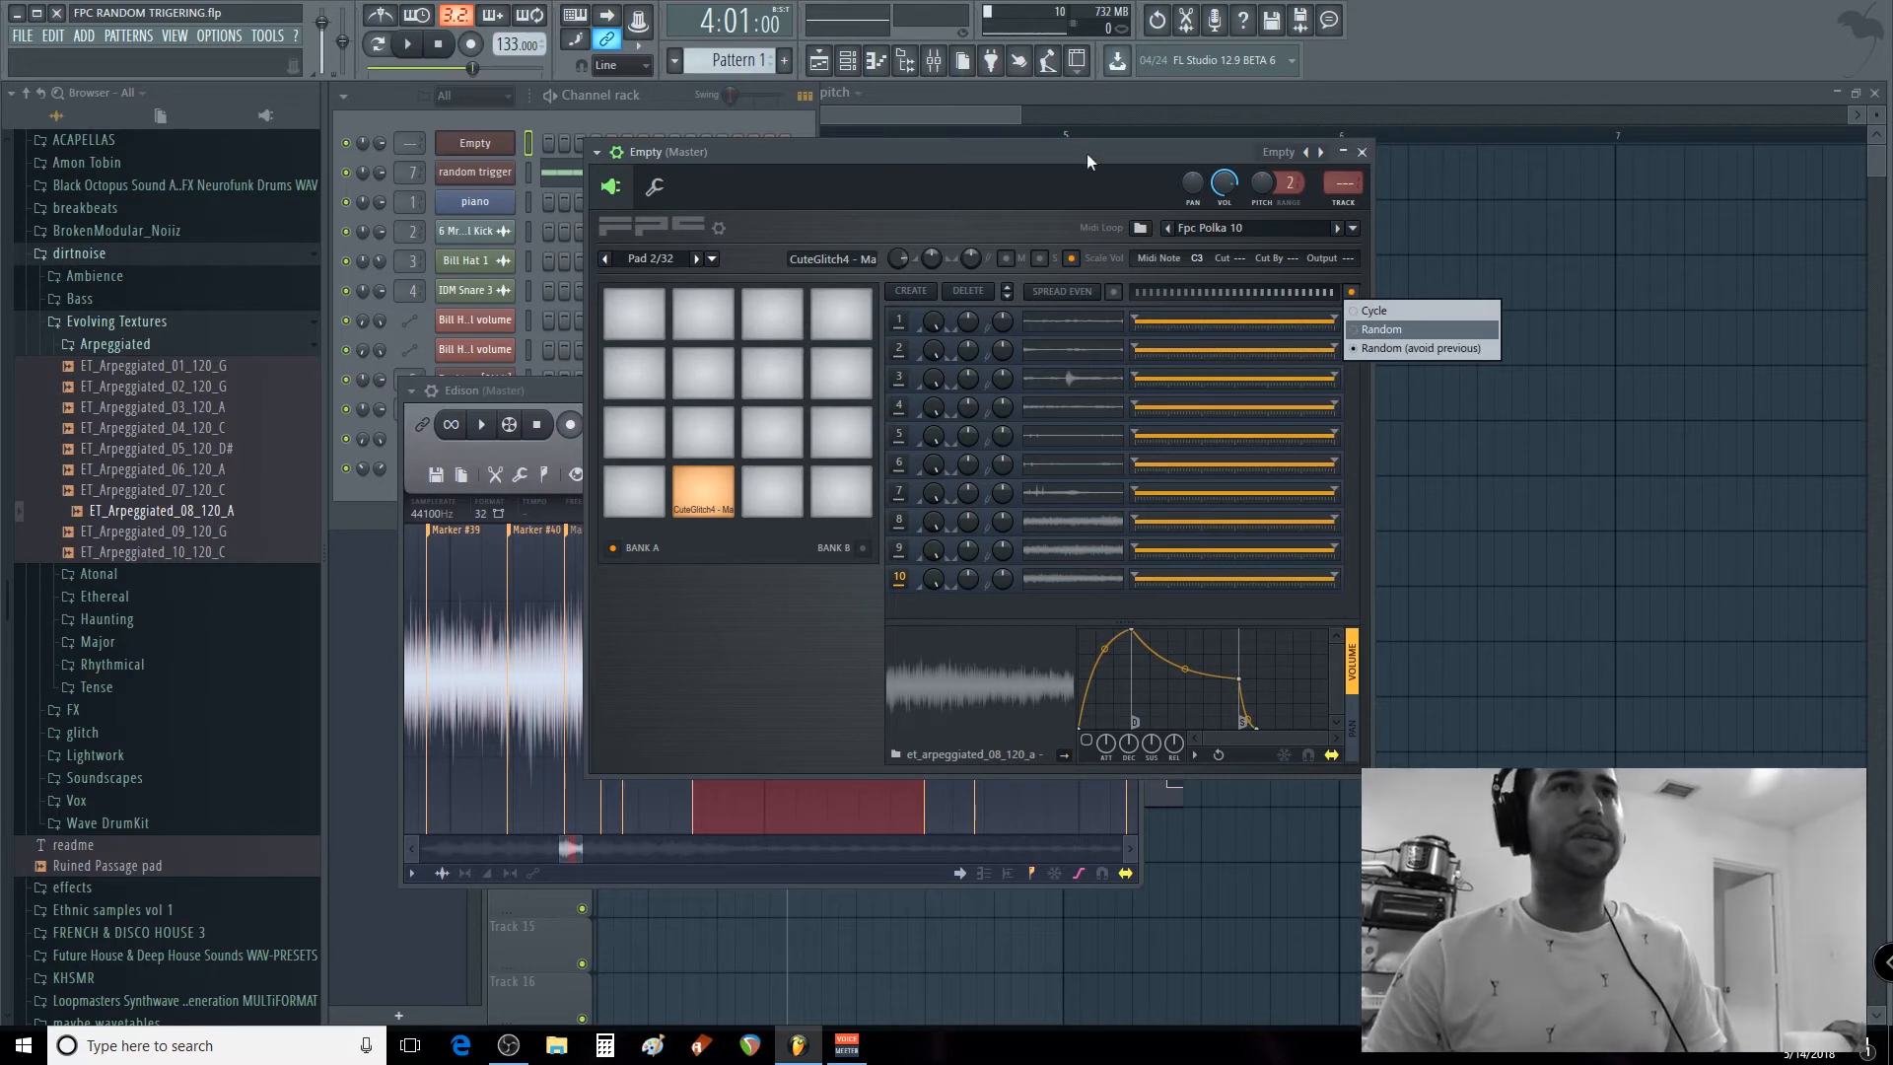
drag(1090, 158, 1090, 155)
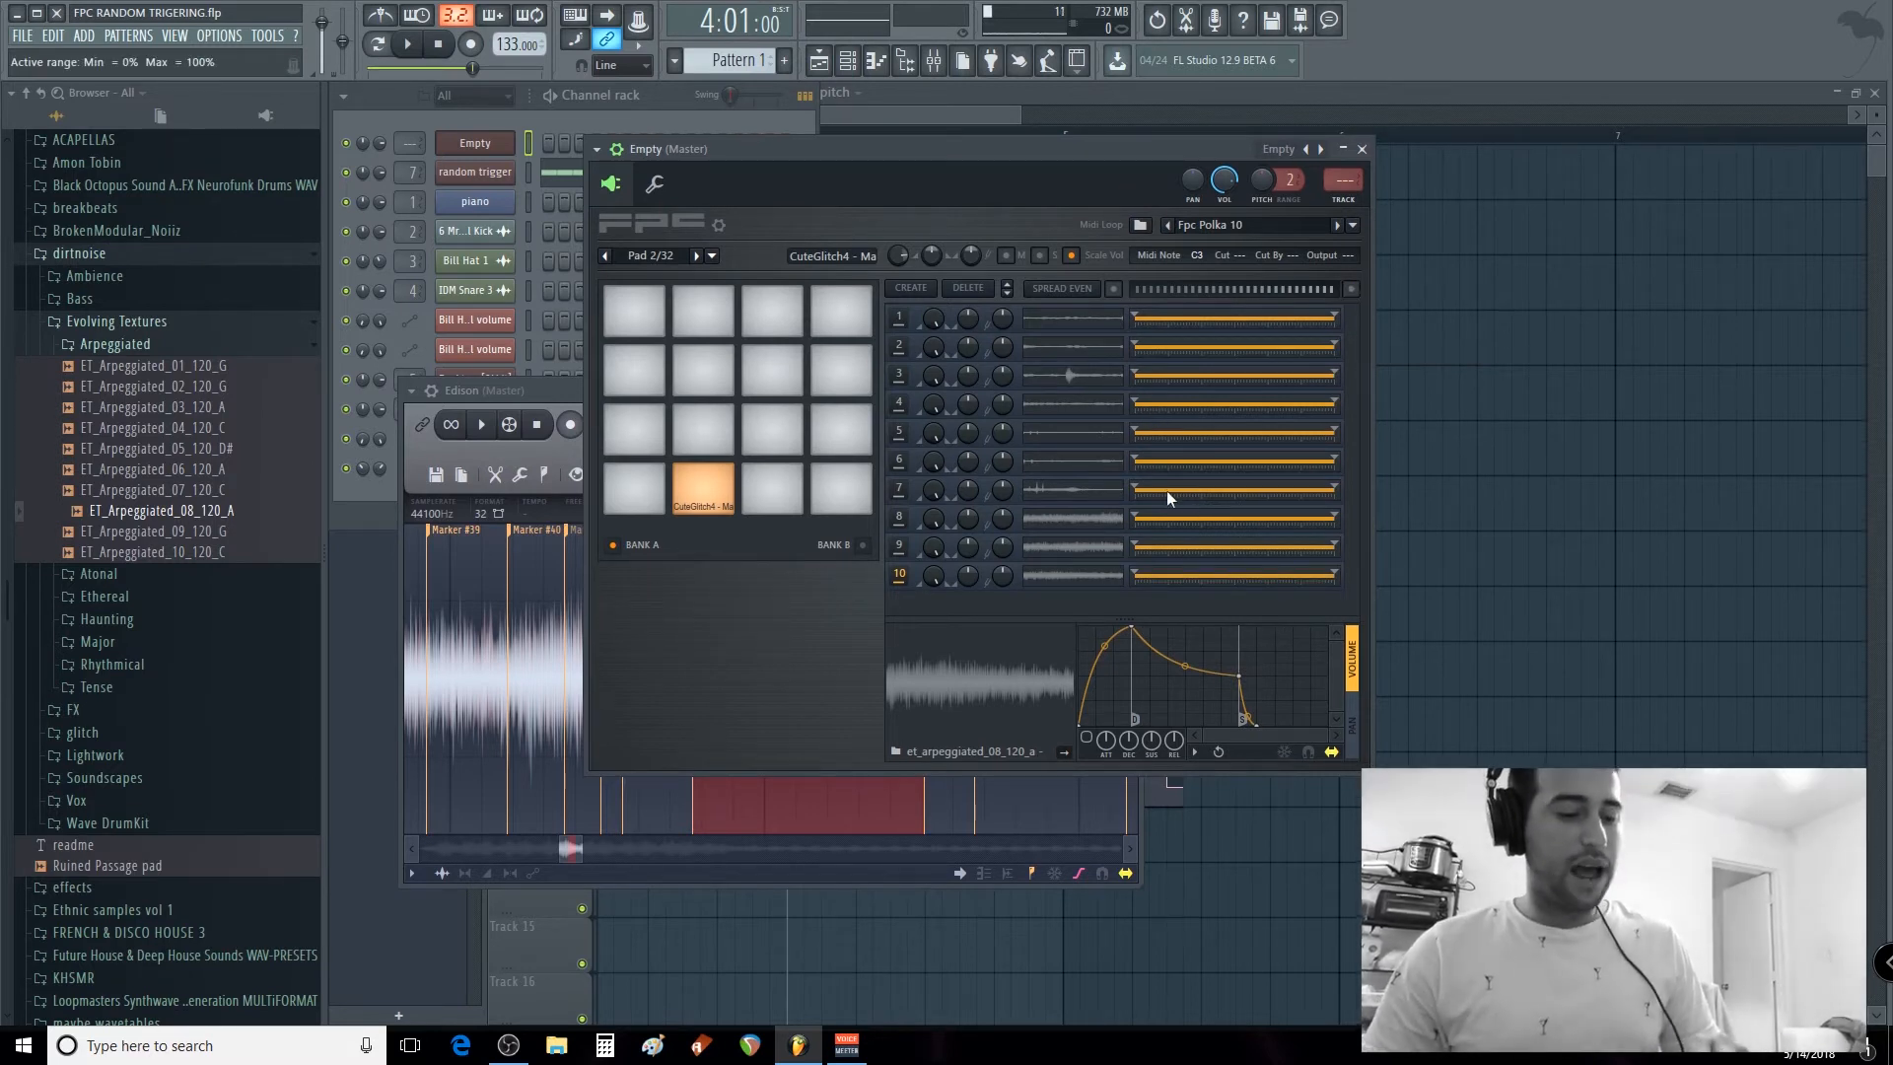
drag(378, 78, 366, 69)
click(1351, 289)
click(1397, 344)
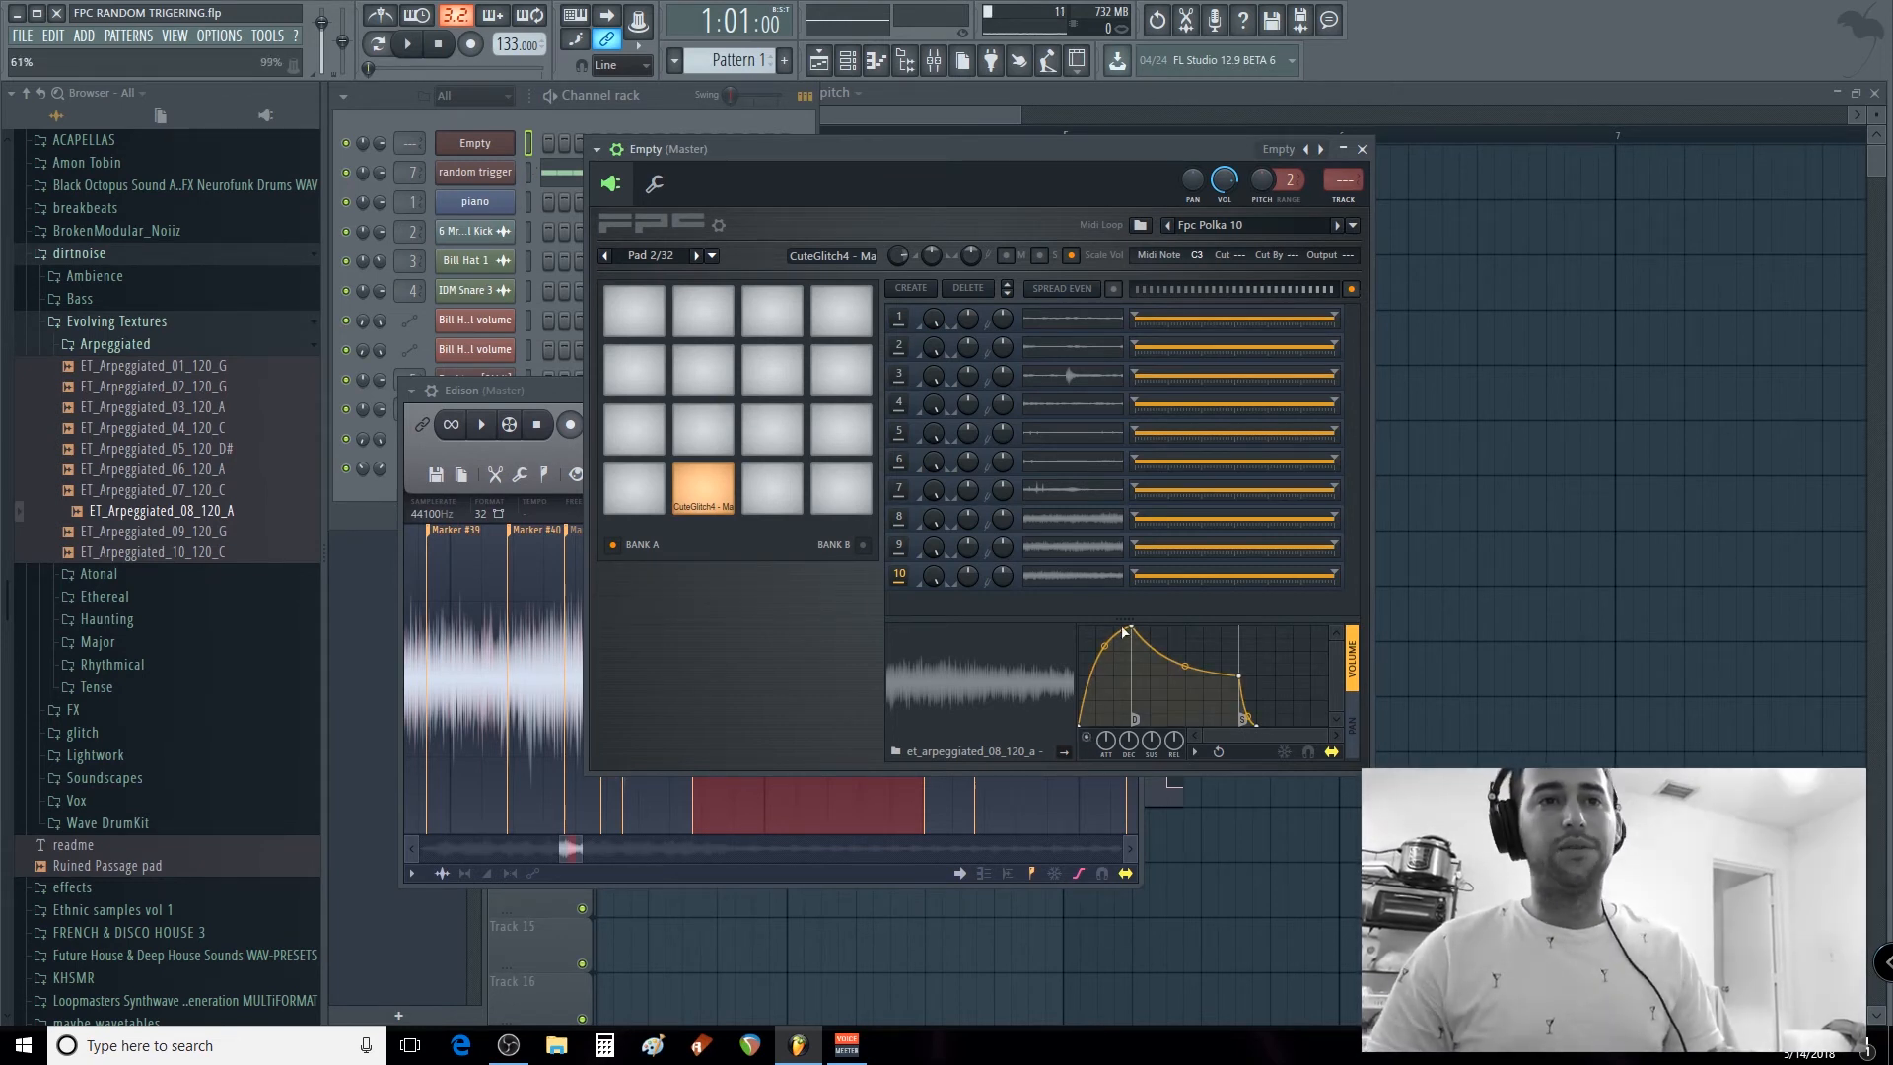
Reshape Pad 2's volume envelope to no attack and a short, straight decay down to silence.
drag(1131, 627, 1061, 619)
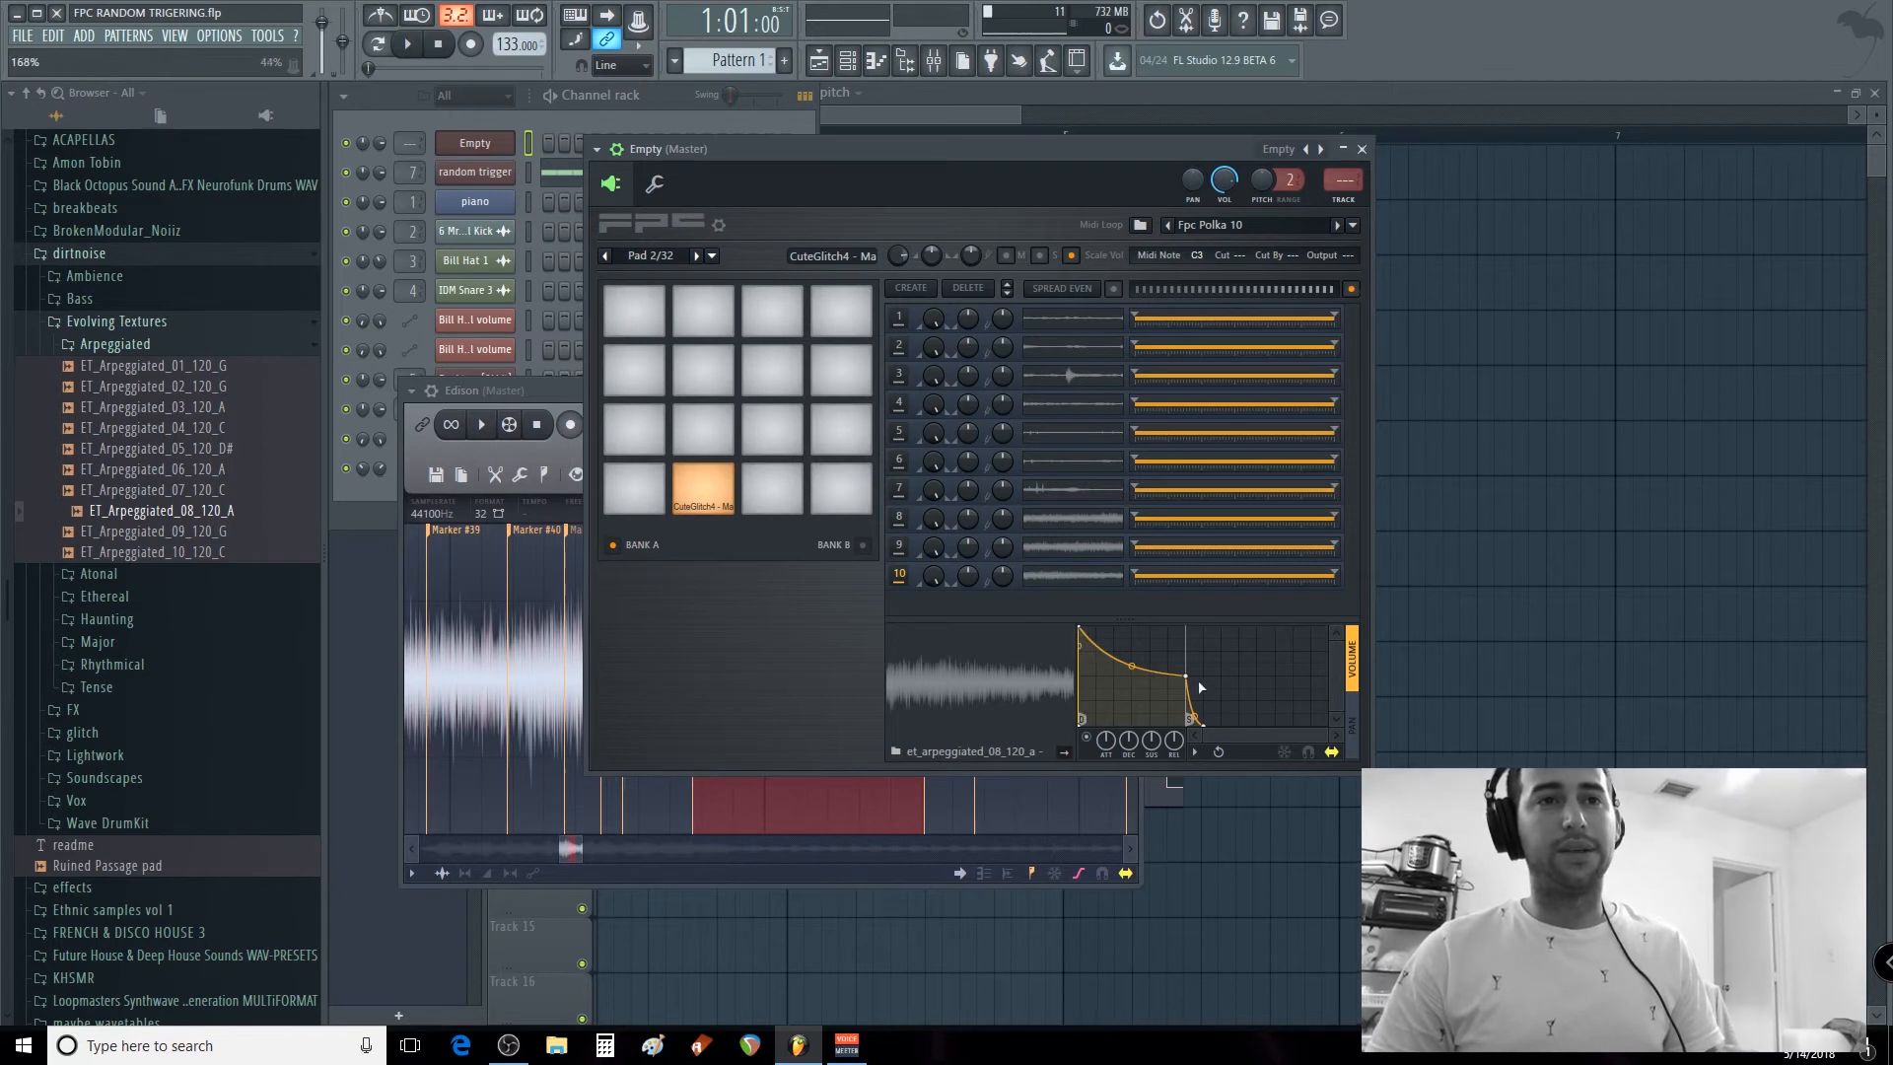
drag(1190, 678, 1104, 737)
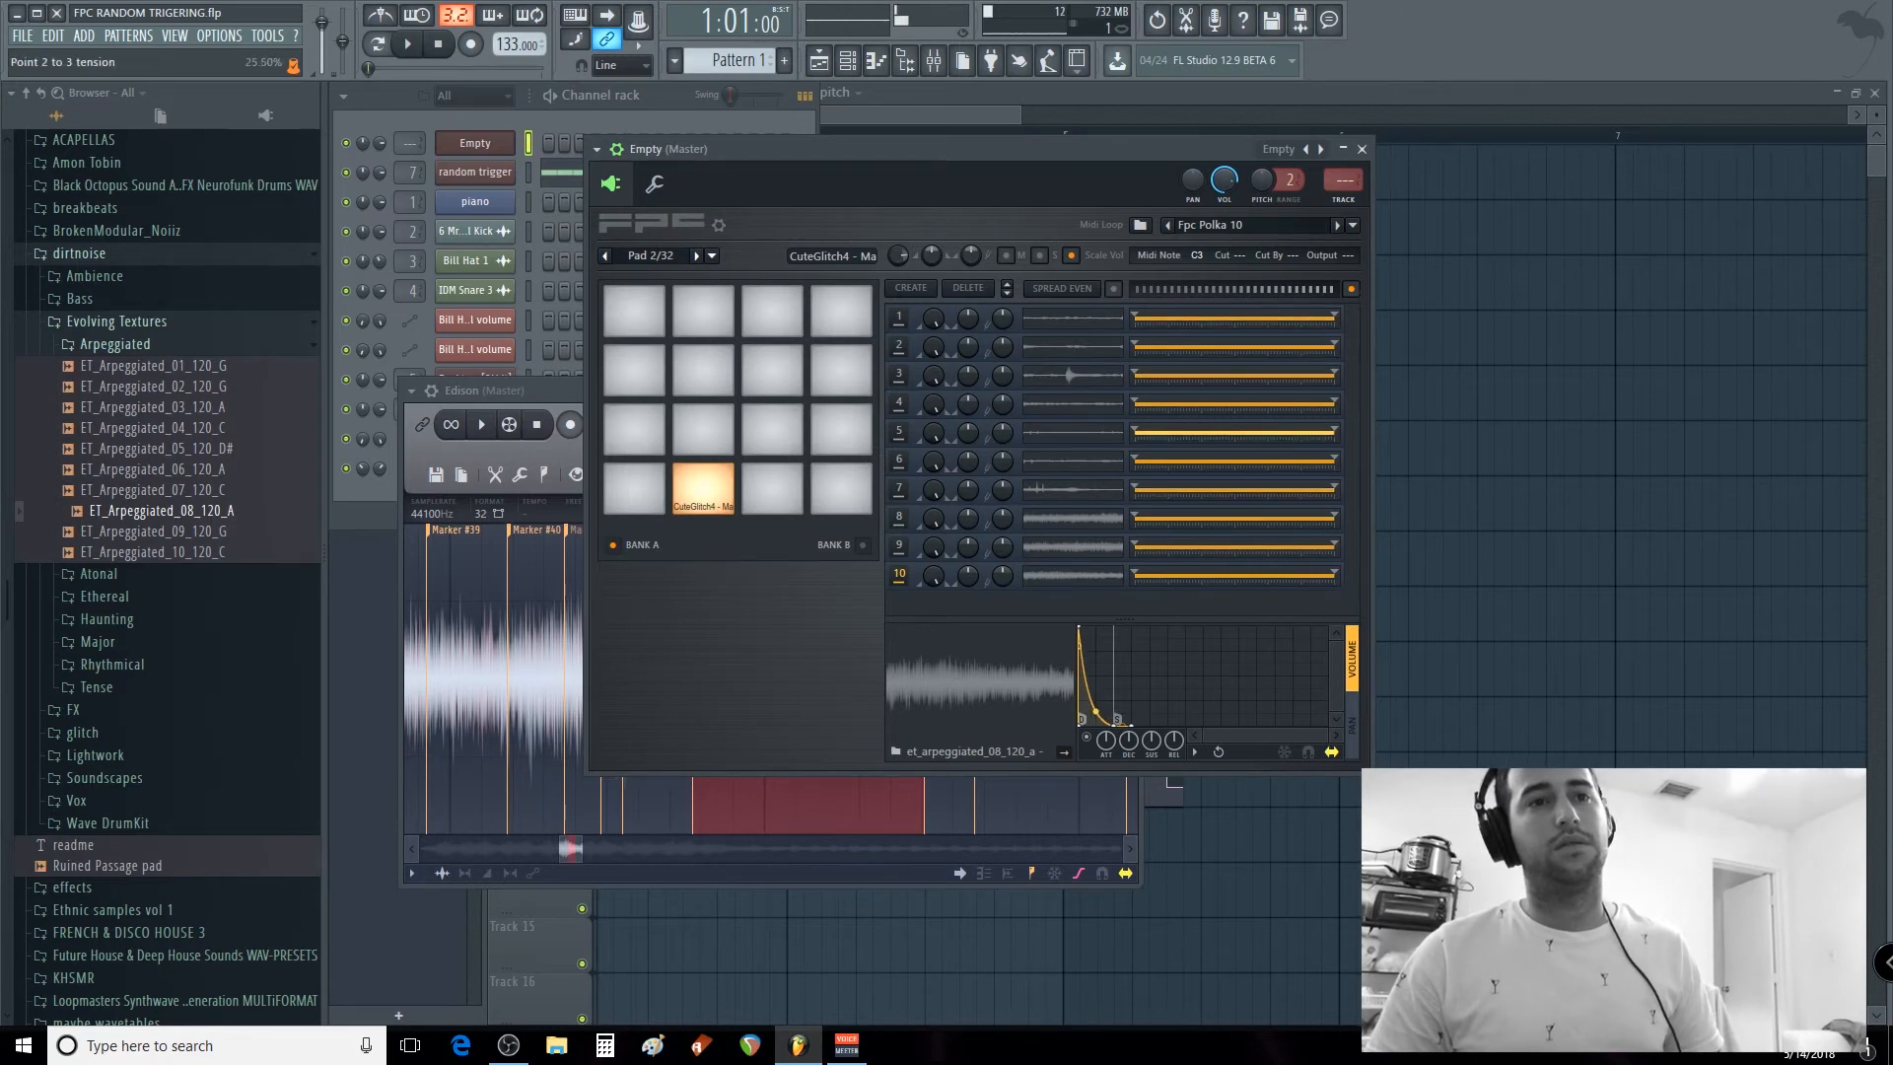
drag(1095, 713, 1095, 651)
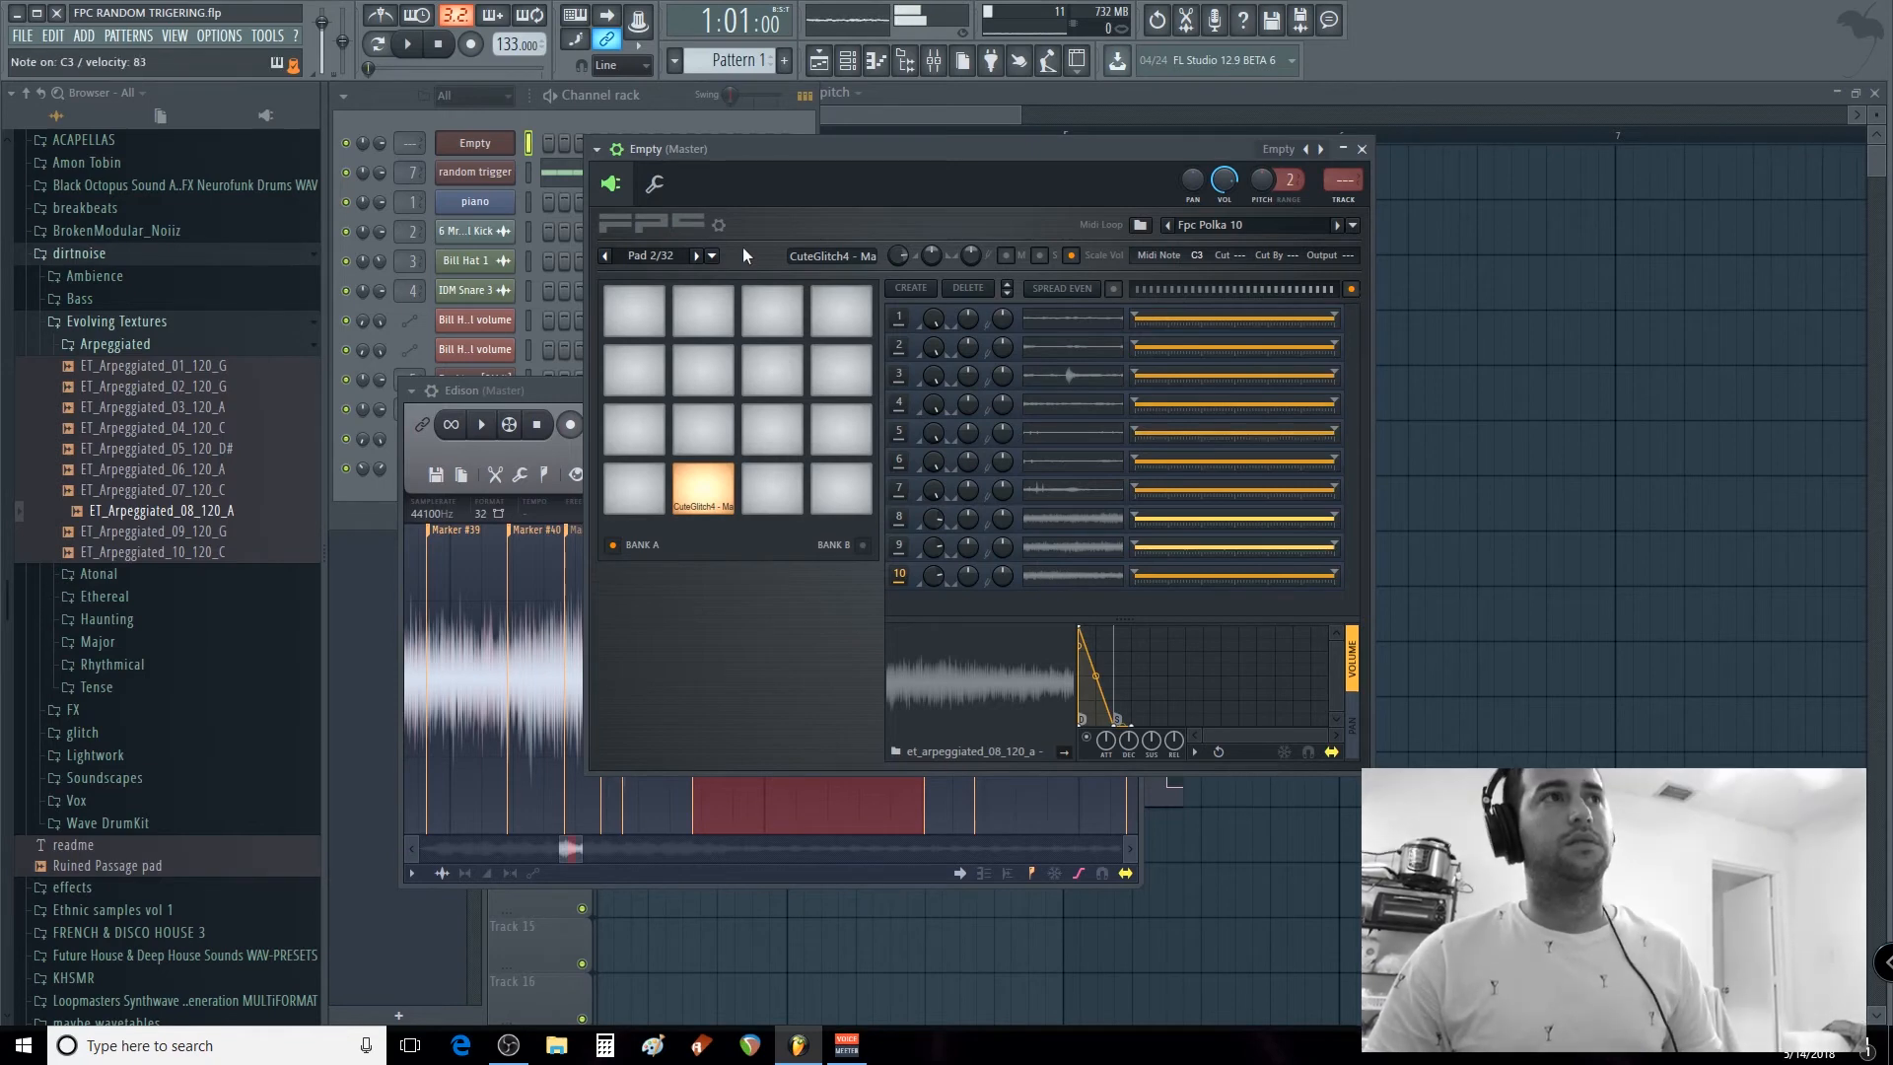
Create a new empty pattern, Pattern 2, keeping its default name.
click(567, 126)
click(734, 60)
click(668, 121)
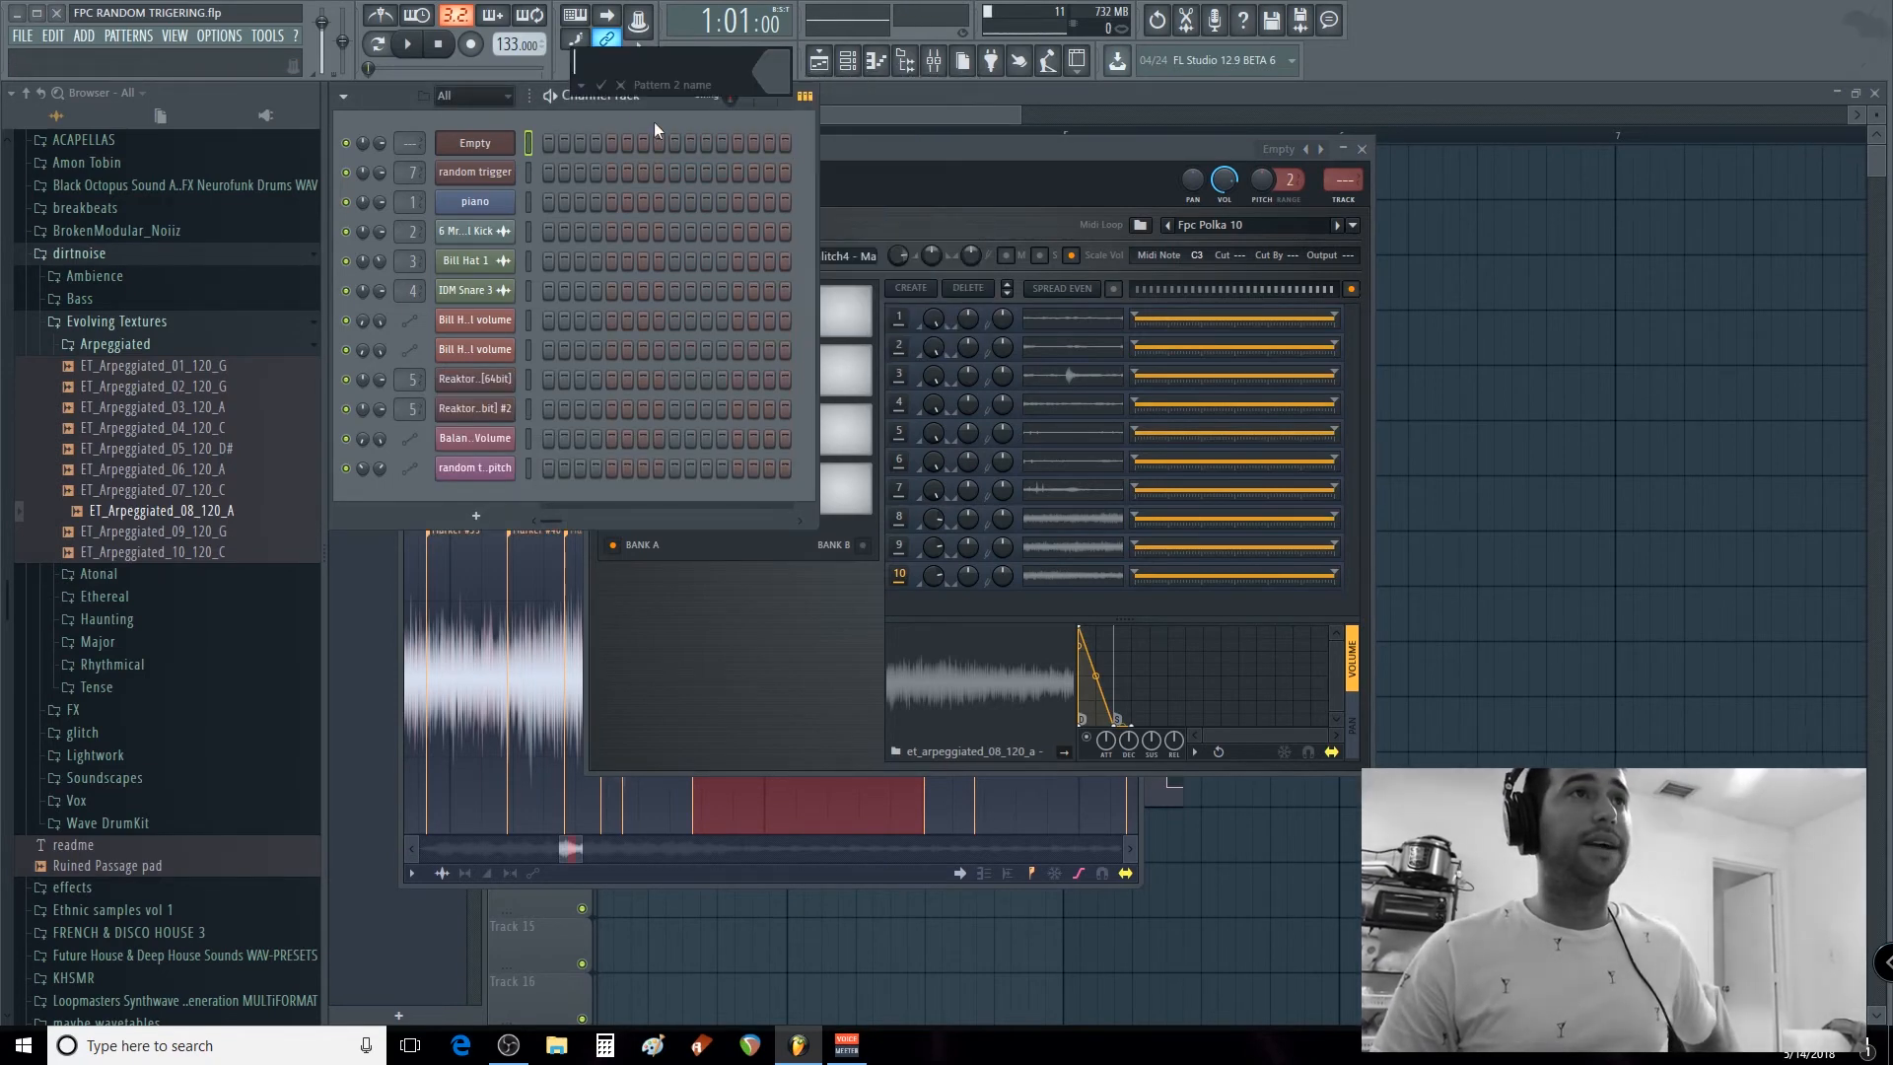
click(621, 84)
Paint a full bar of sixteen consecutive C3 notes for the Empty FPC channel in the piano roll.
right_click(489, 140)
click(552, 152)
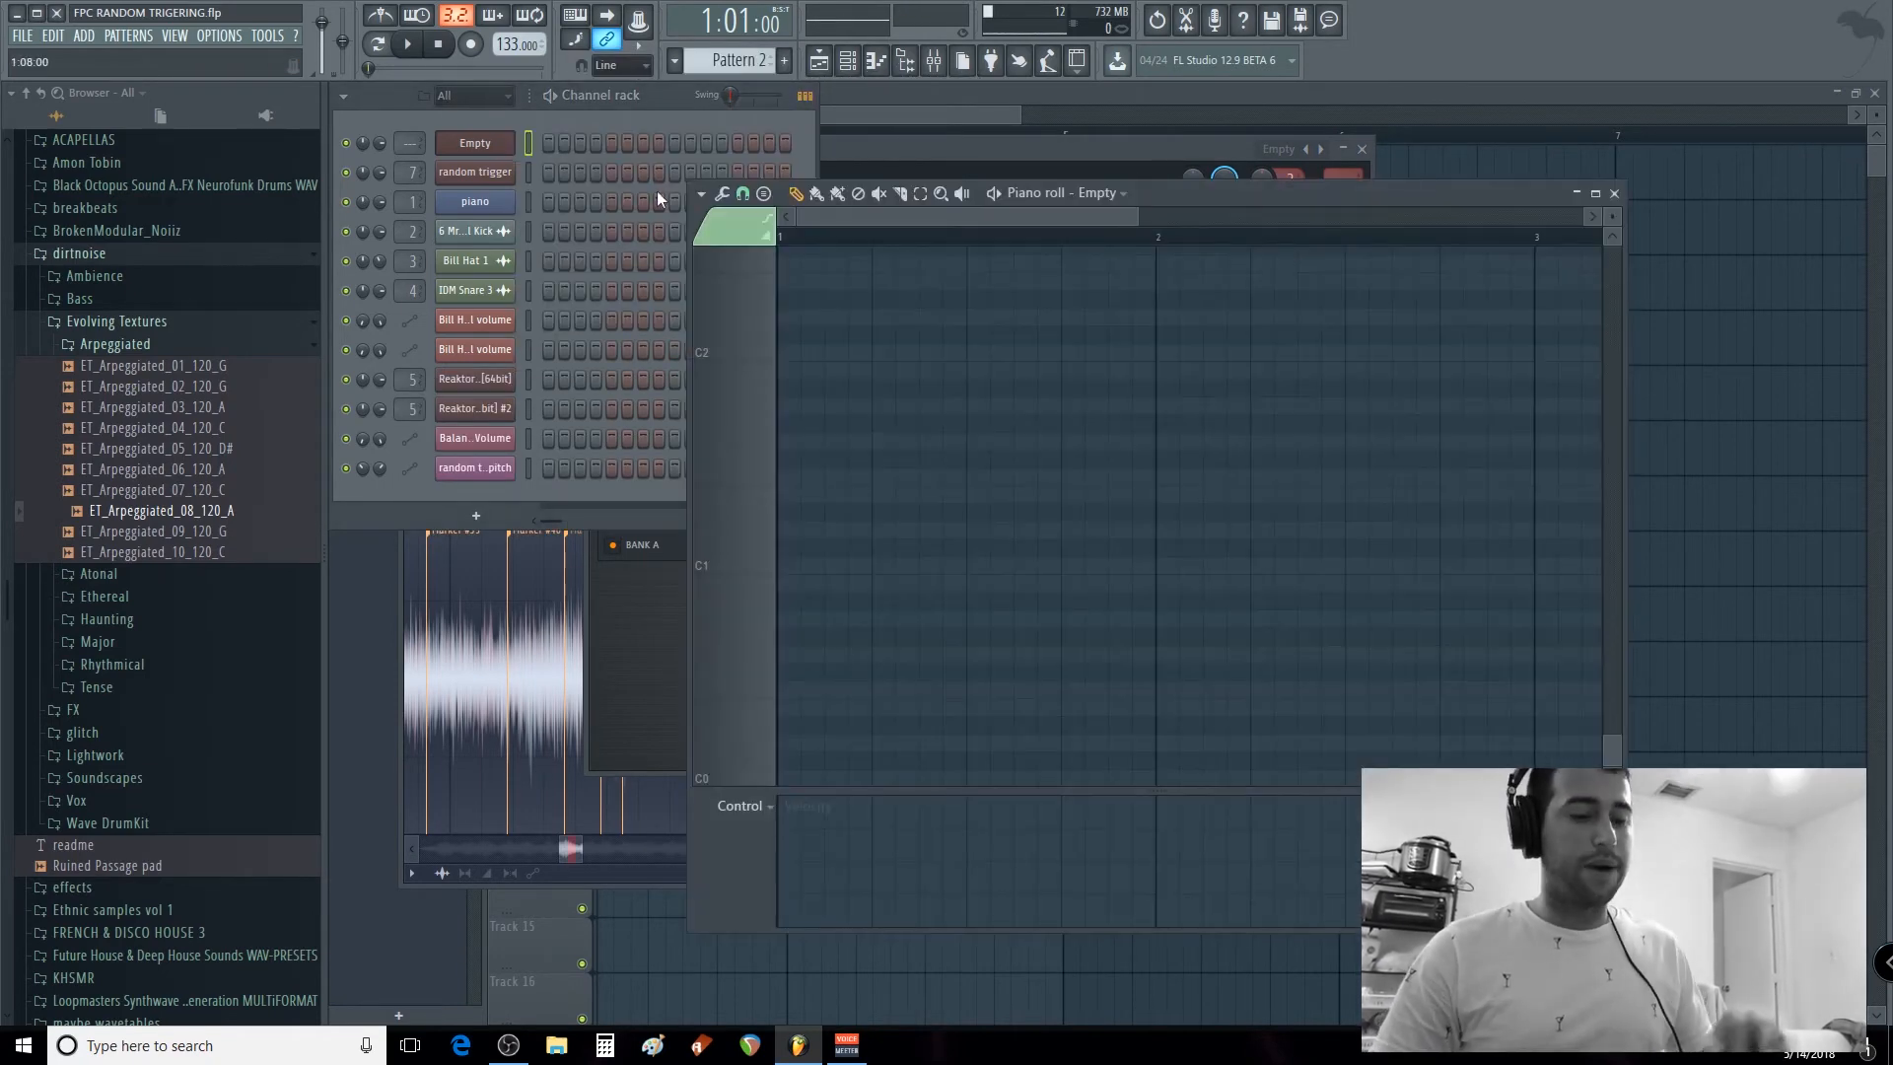
scroll(800, 552, up, 5)
click(784, 510)
mouse_move(821, 511)
mouse_down()
mouse_move(798, 512)
mouse_move(1153, 512)
mouse_up()
Play Pattern 2 while changing the FPC channel pitch, reset the pitch knob and stop playback.
key(space)
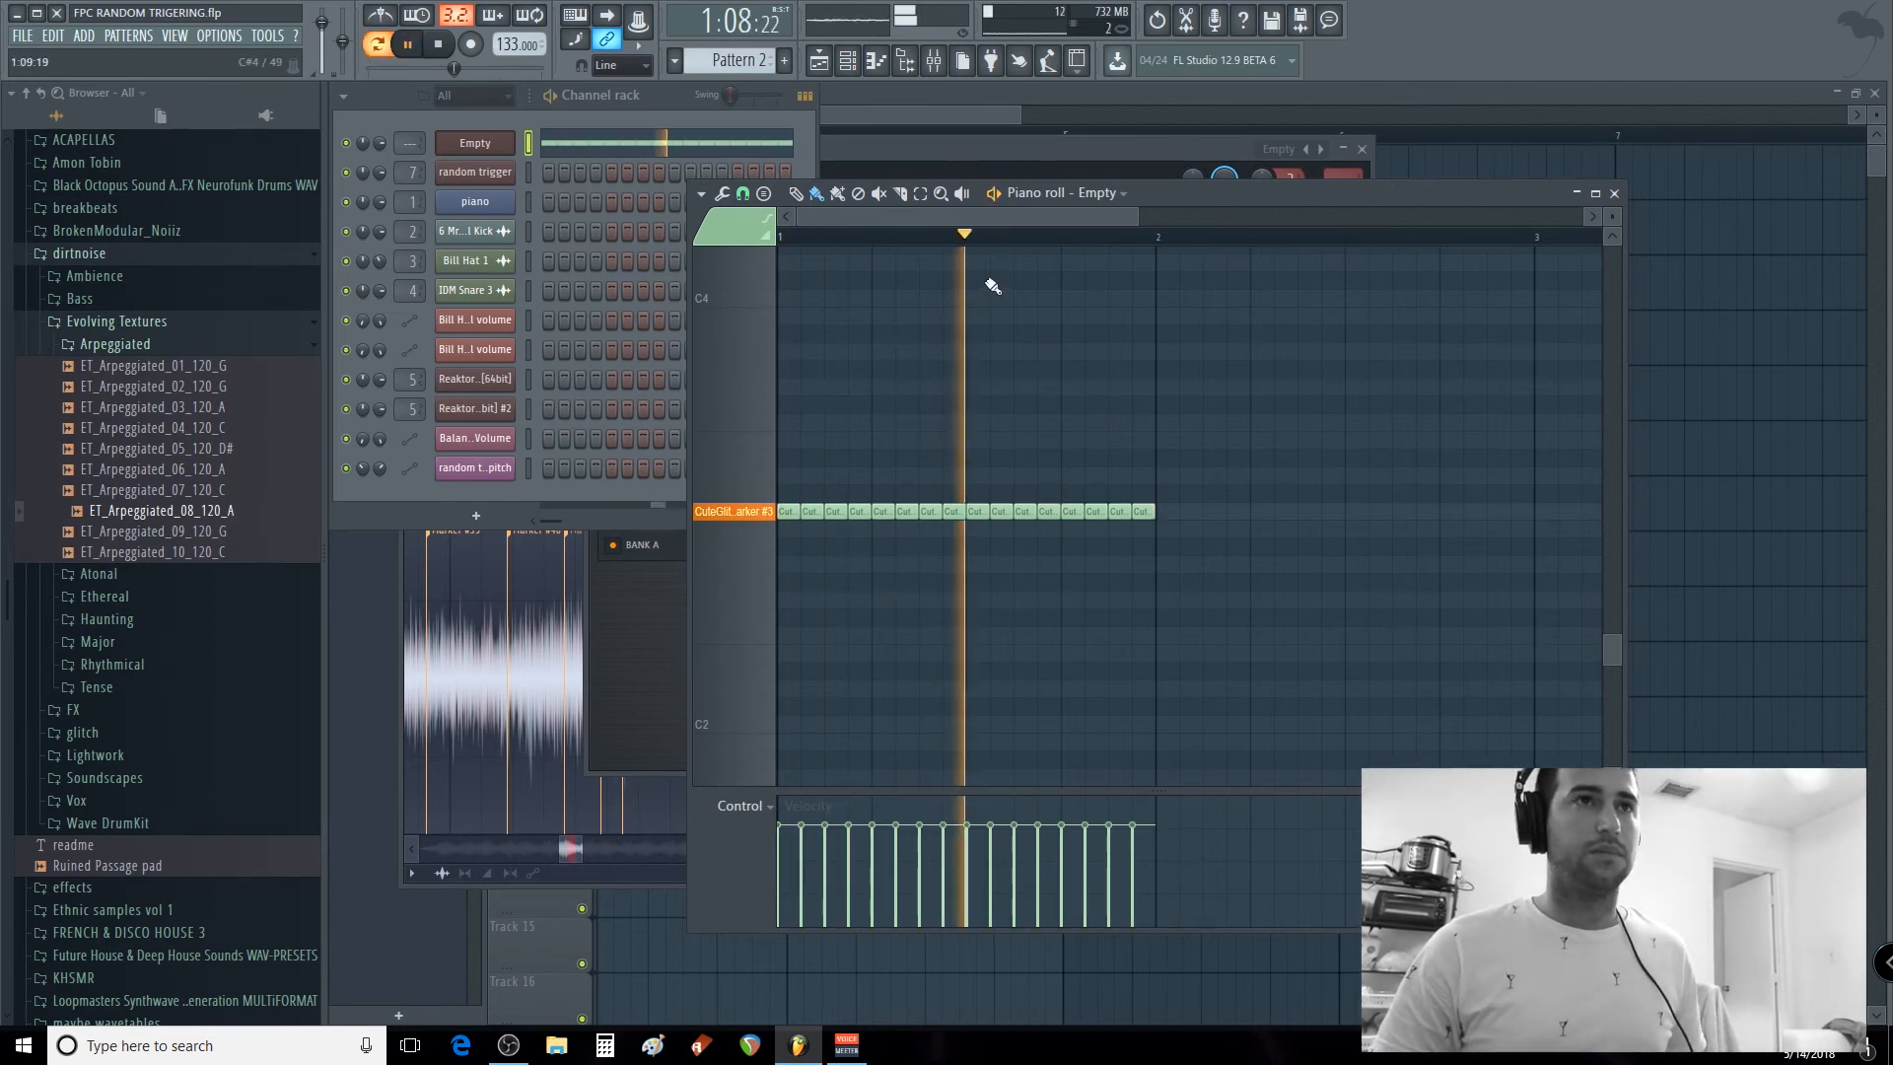
drag(952, 152, 958, 123)
drag(1268, 152, 1268, 116)
right_click(1268, 152)
click(1287, 167)
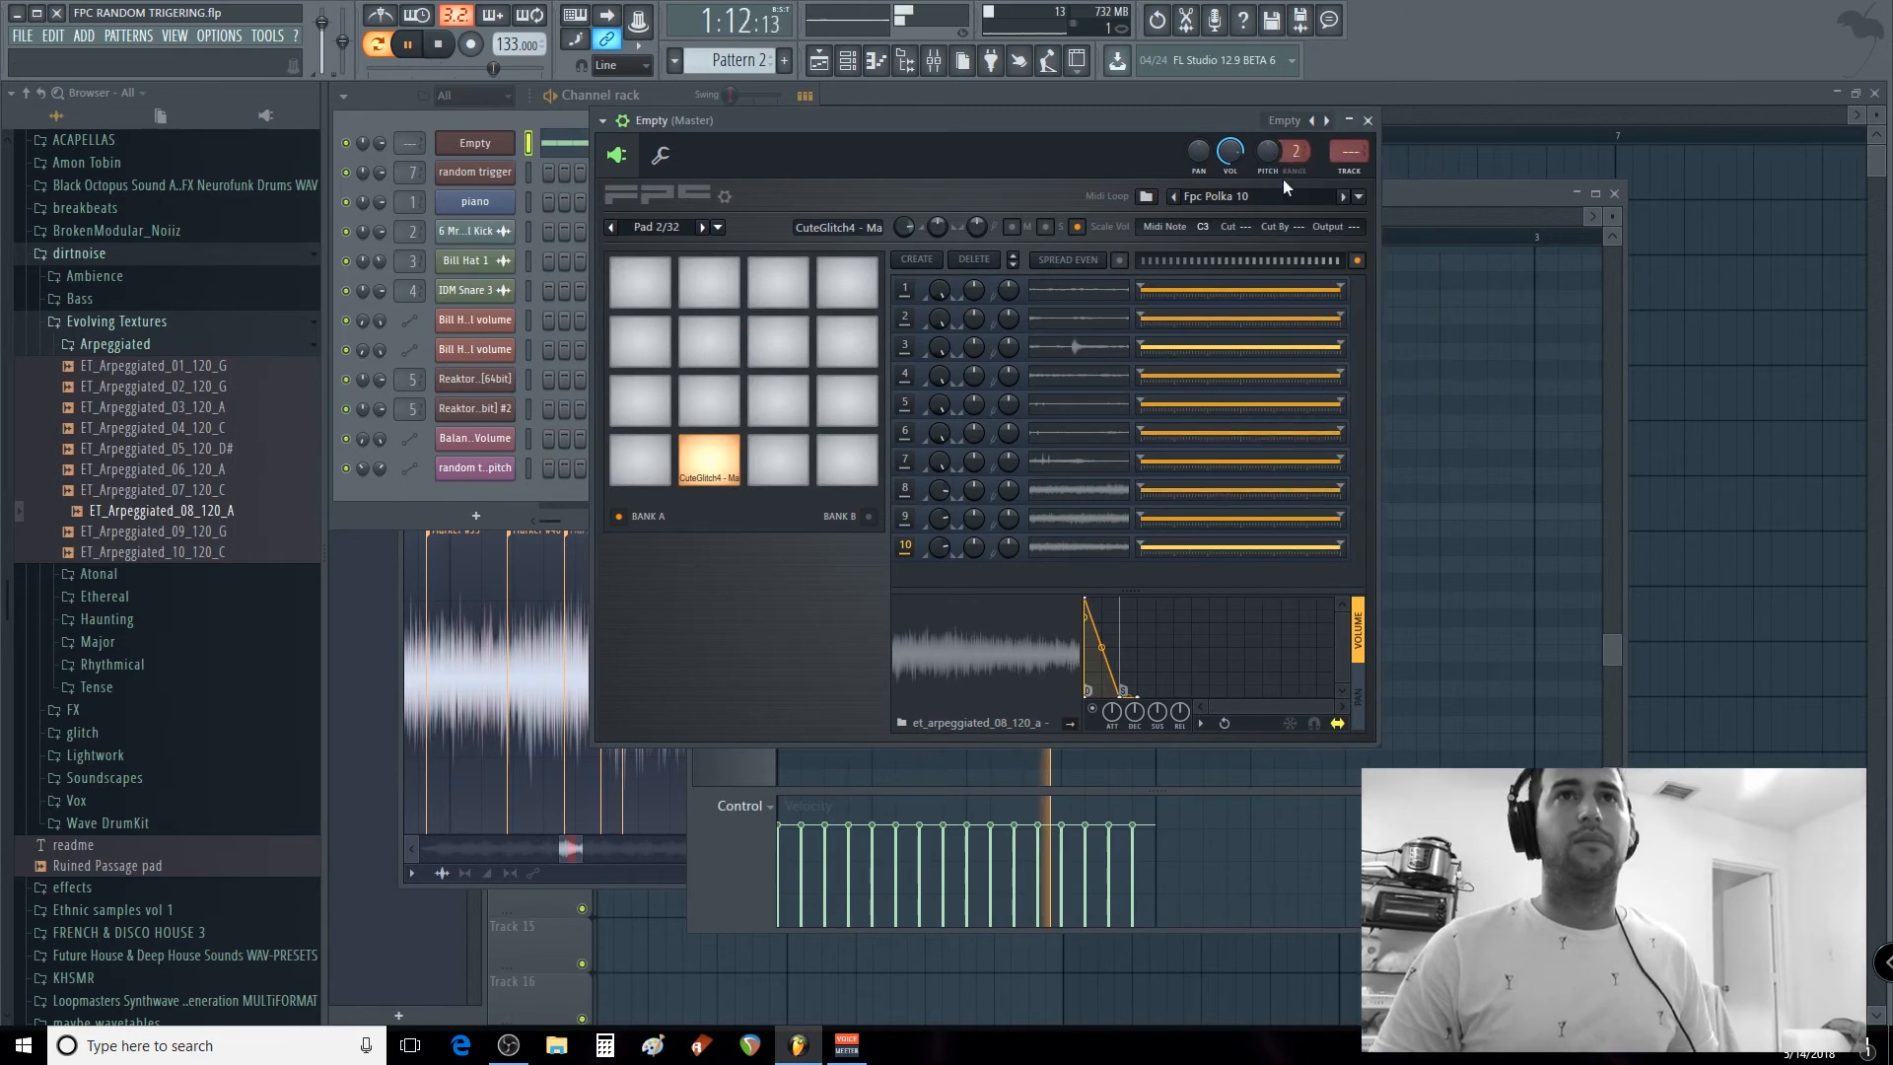
key(space)
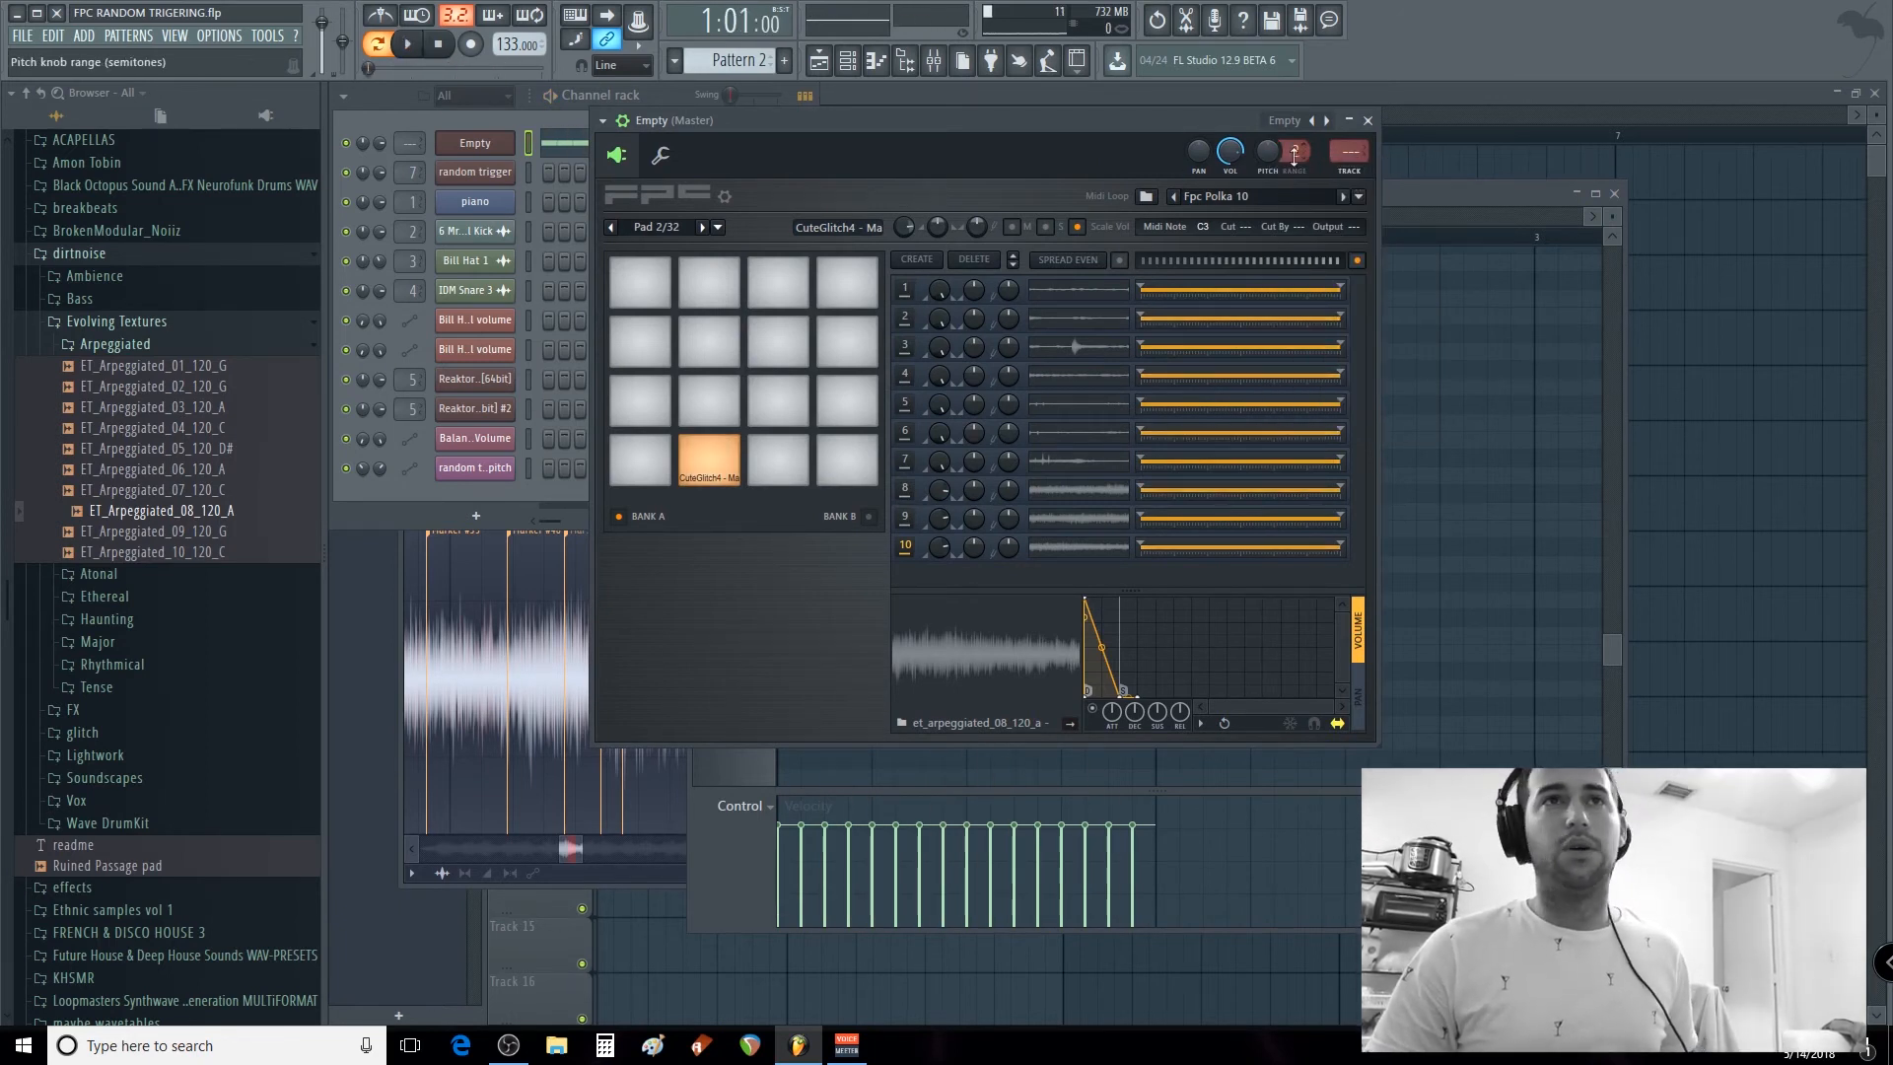
Set the FPC channel's pitch range to 12 semitones and sweep the pitch during playback of Pattern 2.
drag(1282, 158, 1282, 146)
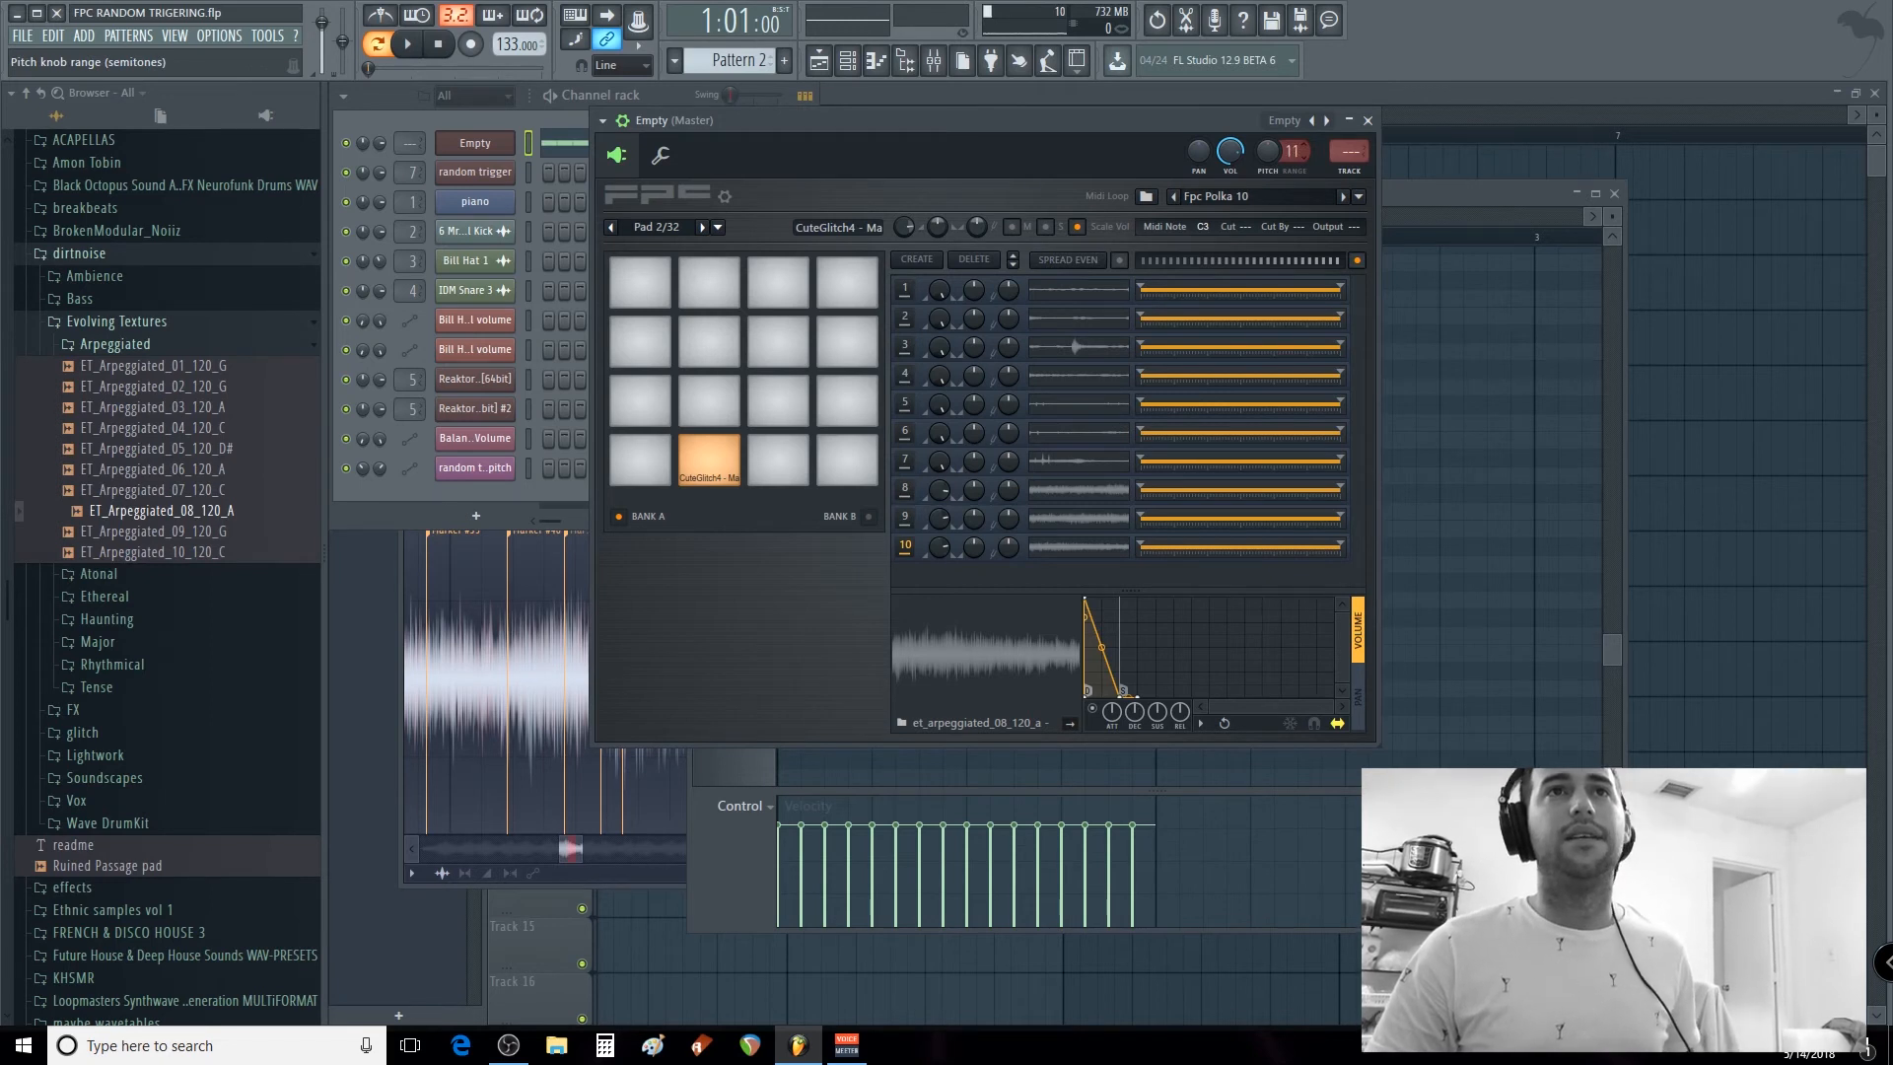
key(space)
drag(1268, 152, 1267, 69)
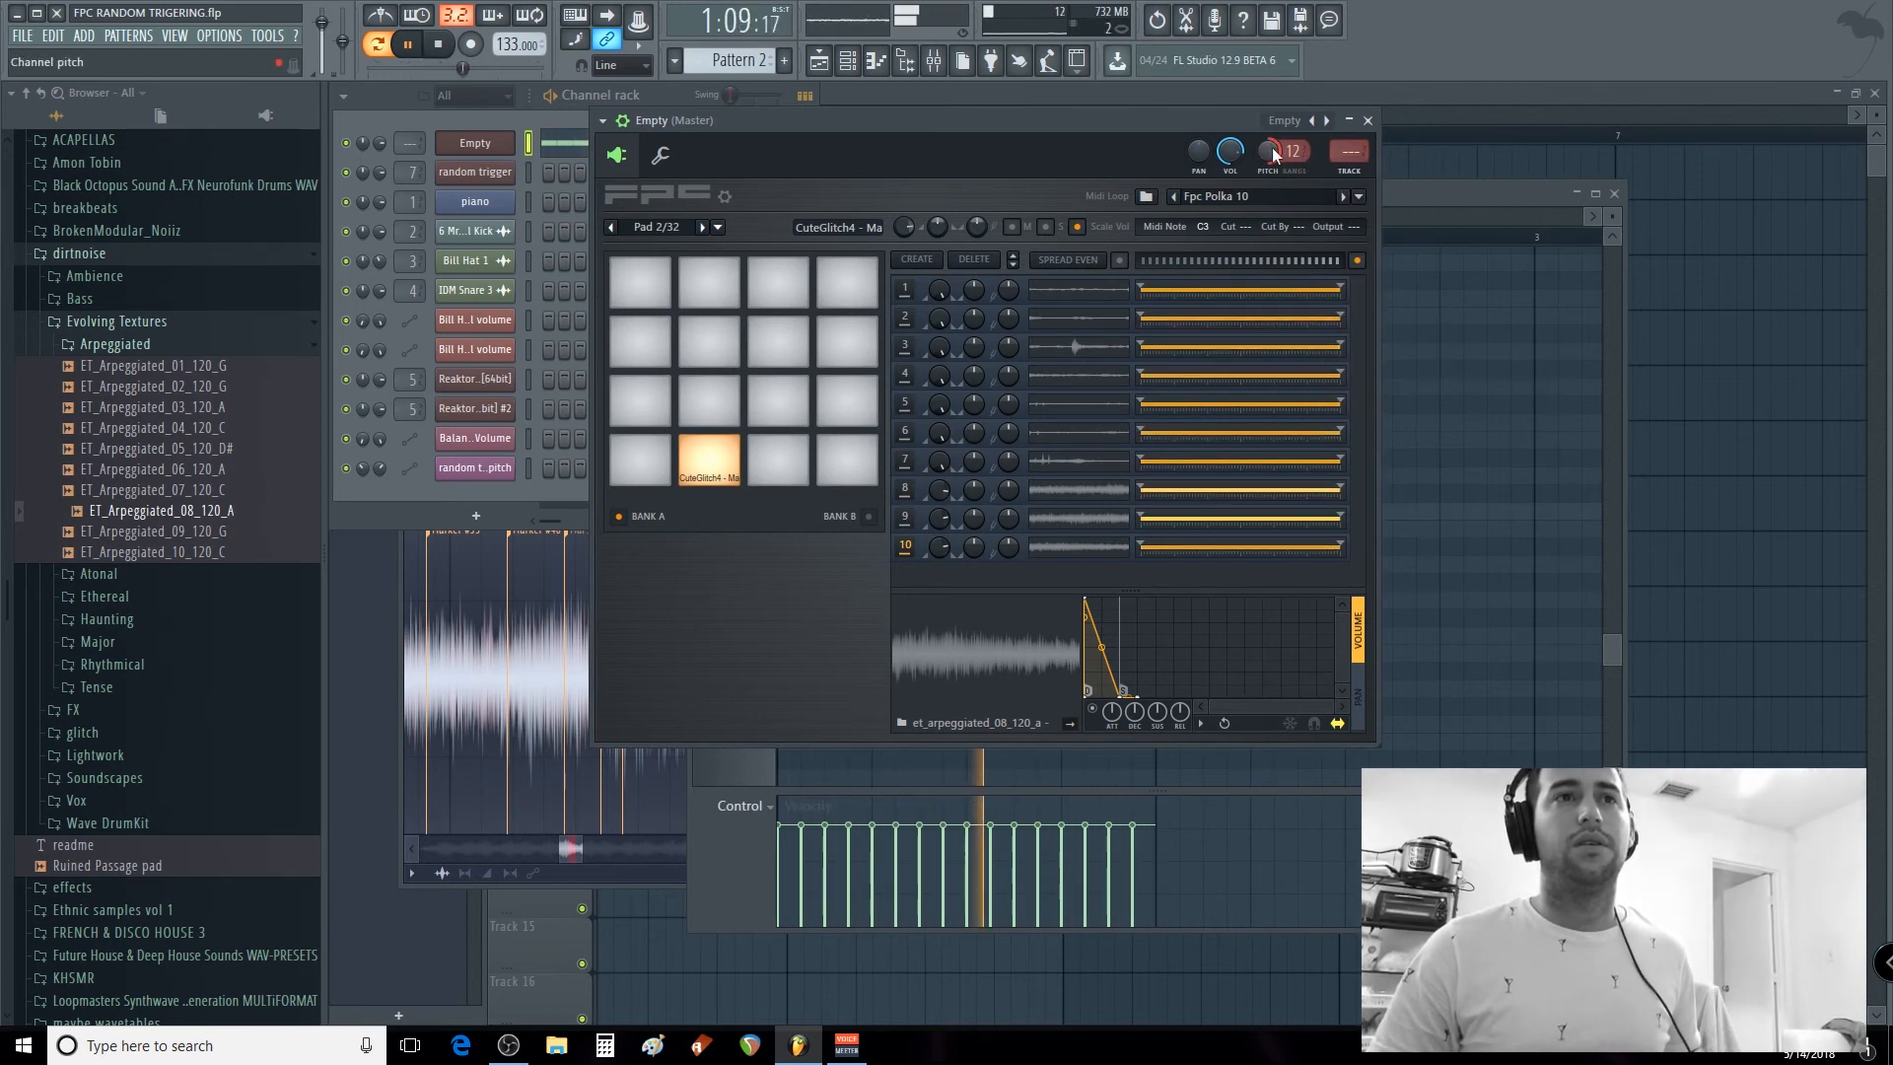
key(space)
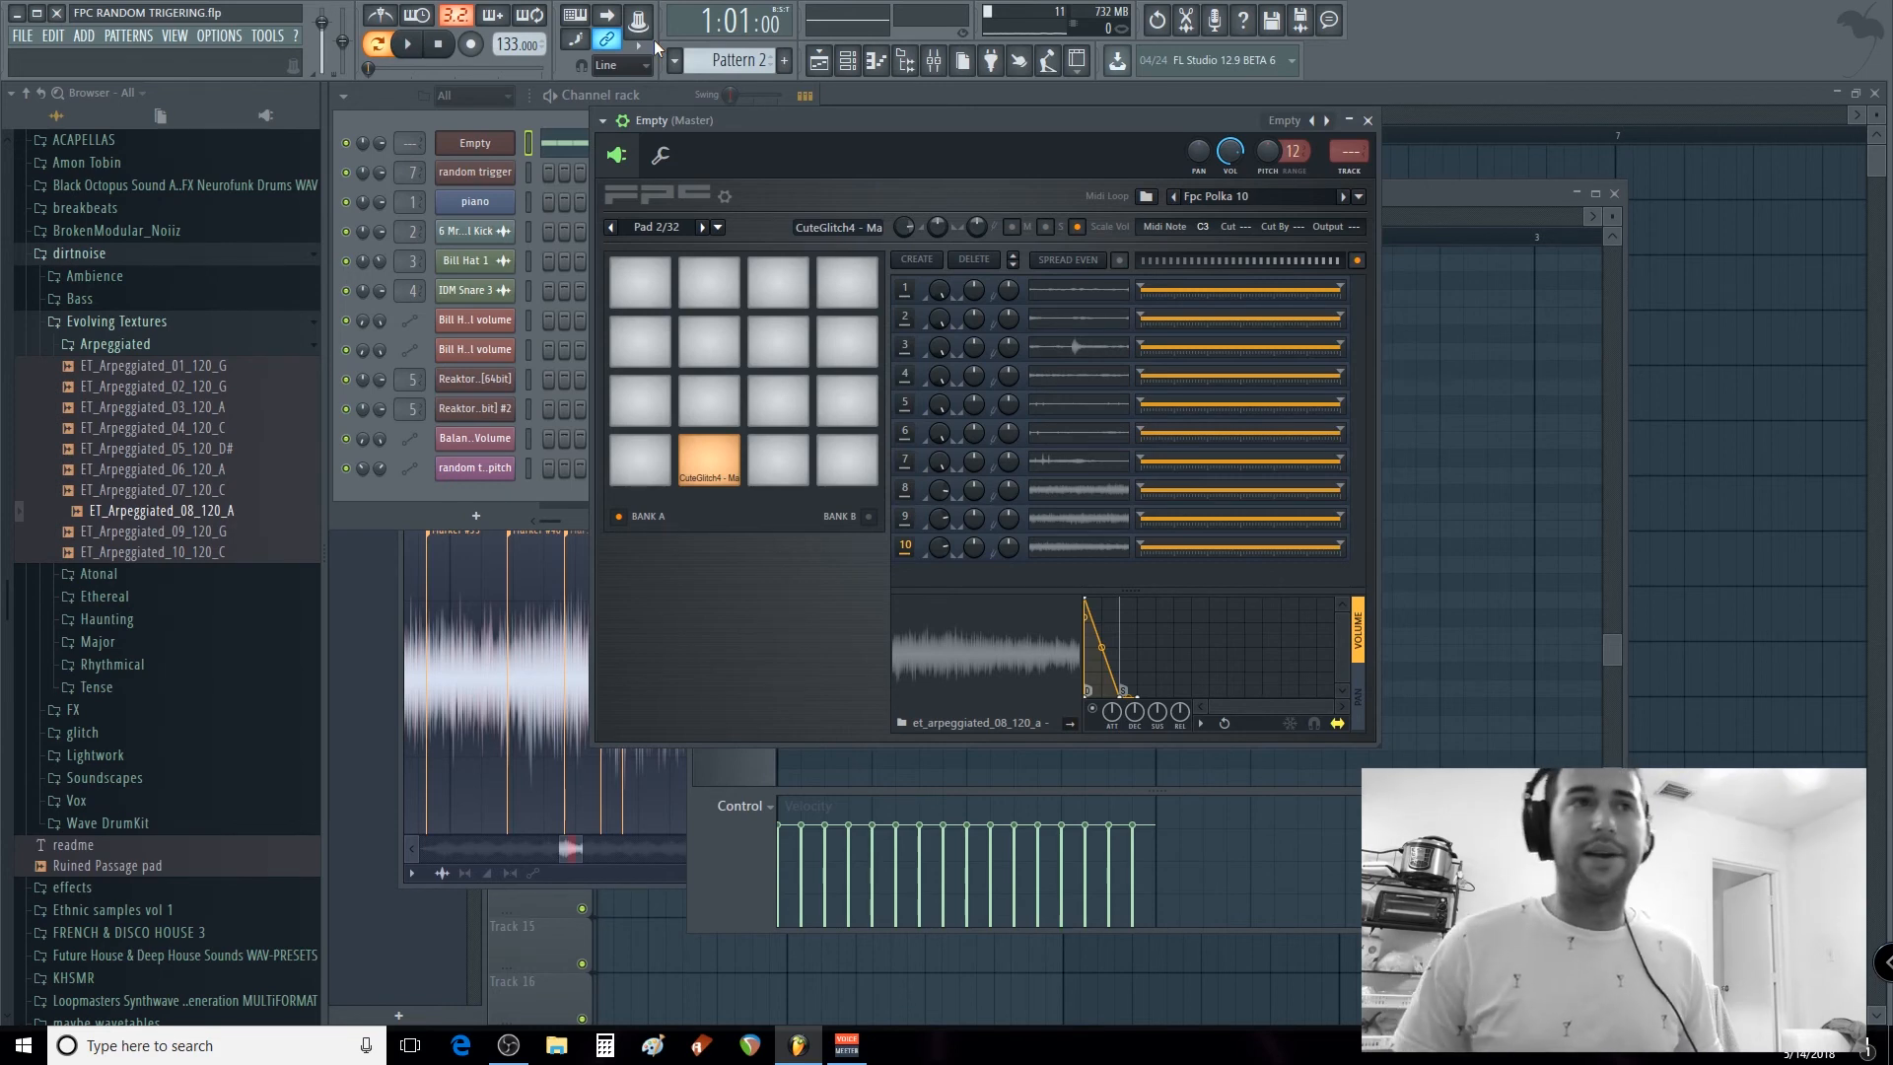
Play the full playlist arrangement in song mode from bar 4 to hear the random triggering in context.
click(1323, 90)
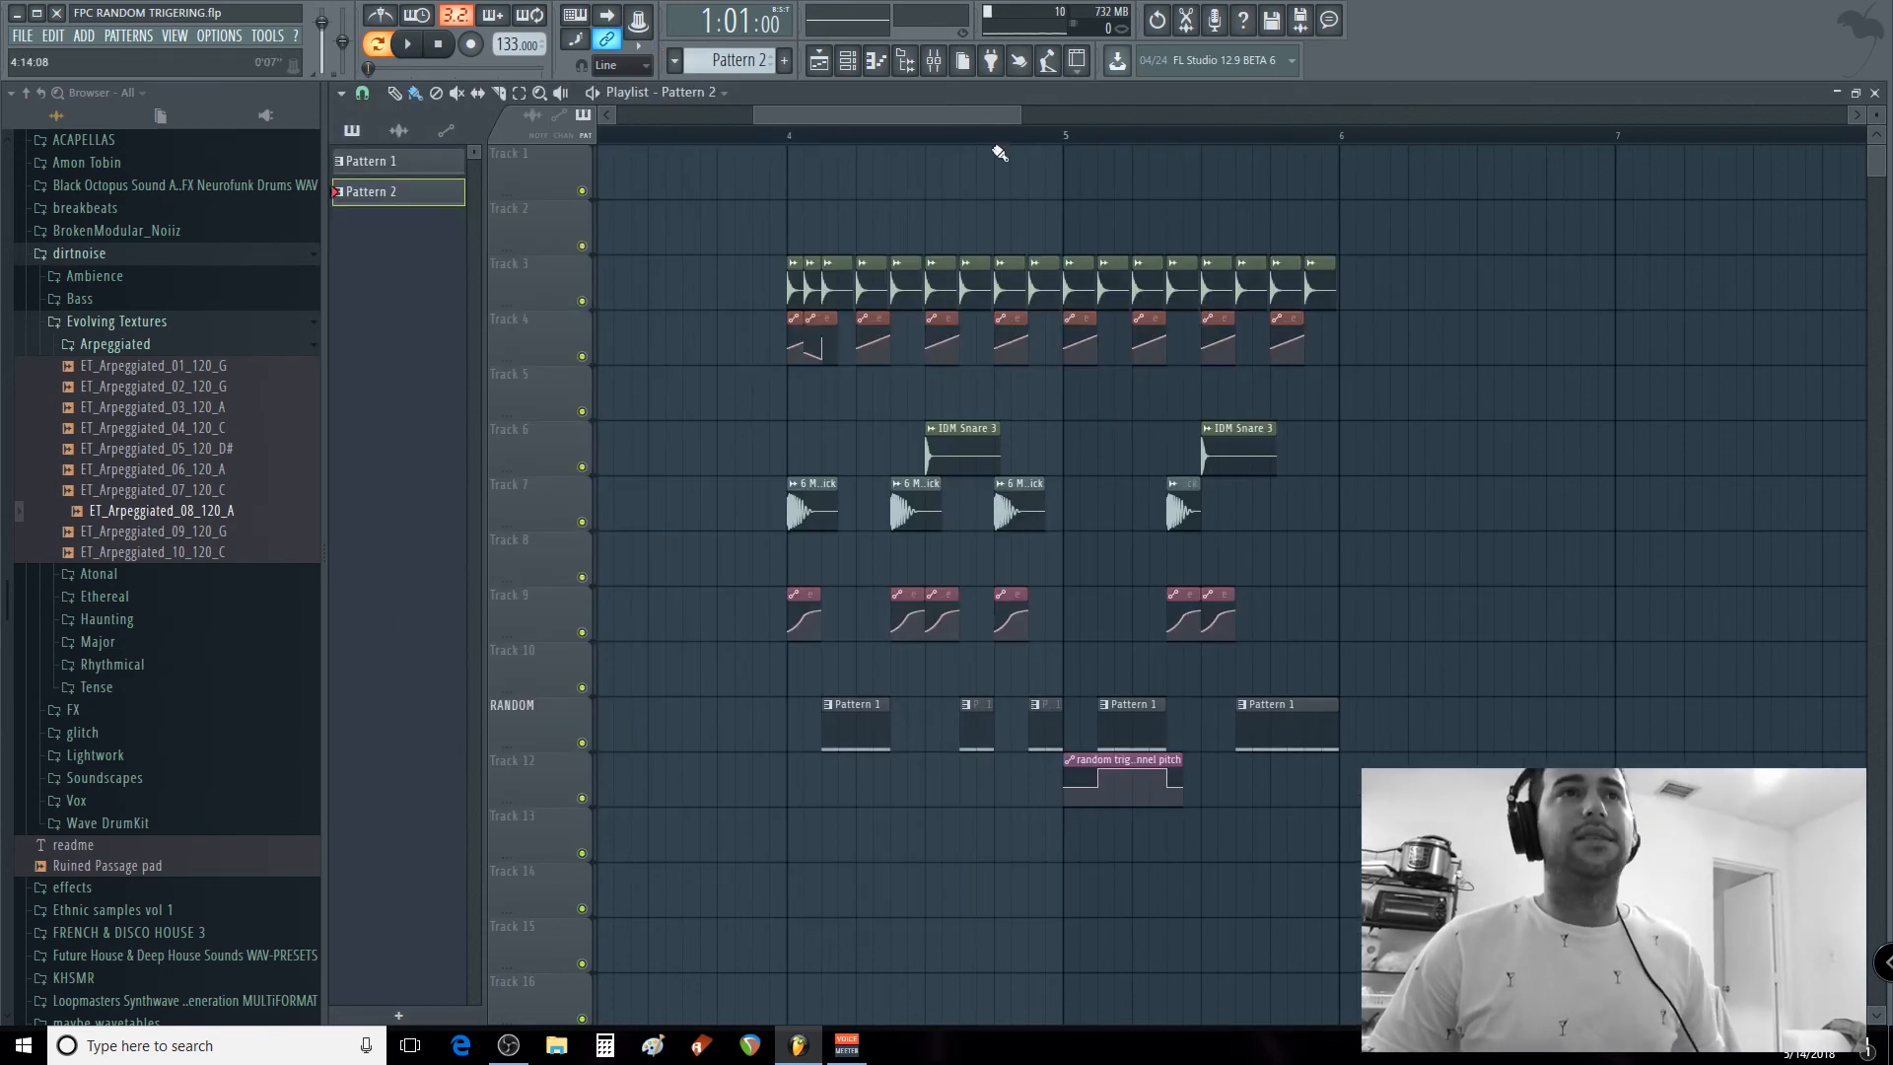
click(803, 143)
scroll(800, 140, down, 2)
key(space)
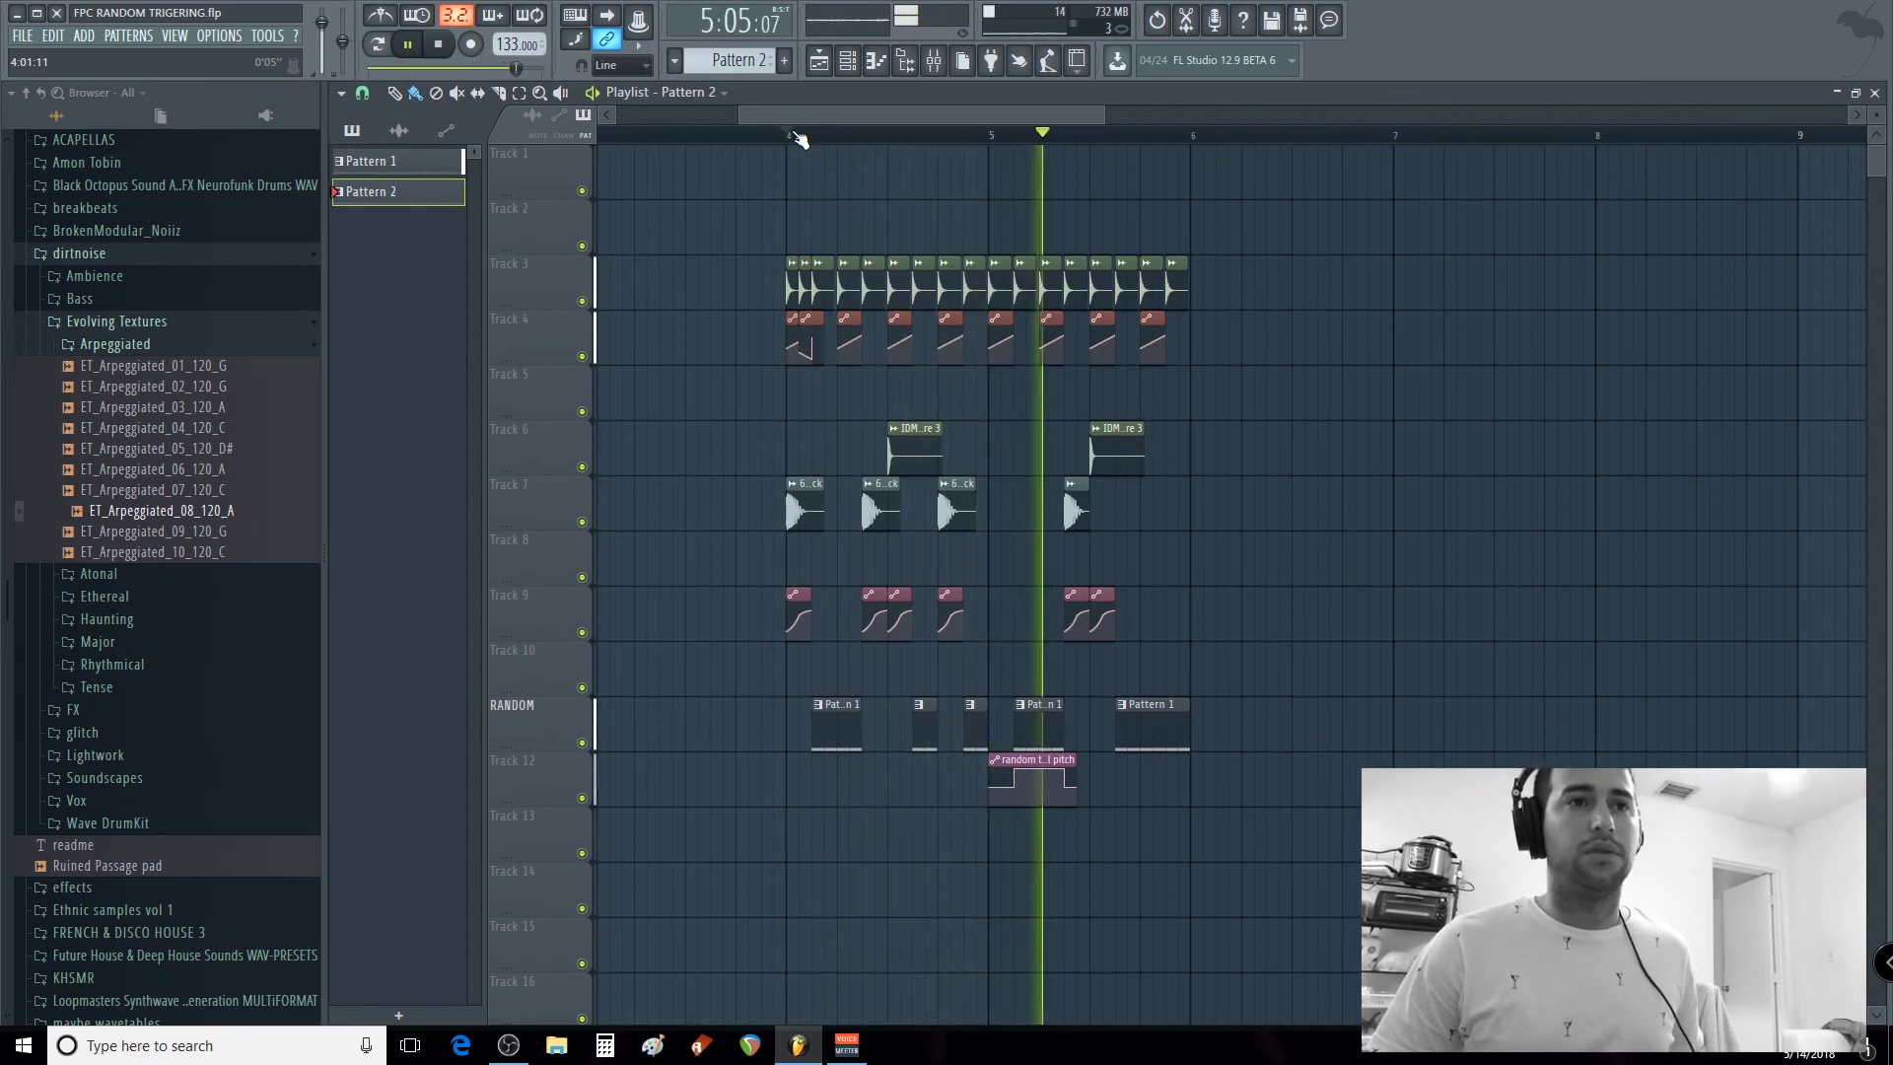
scroll(848, 146, up, 3)
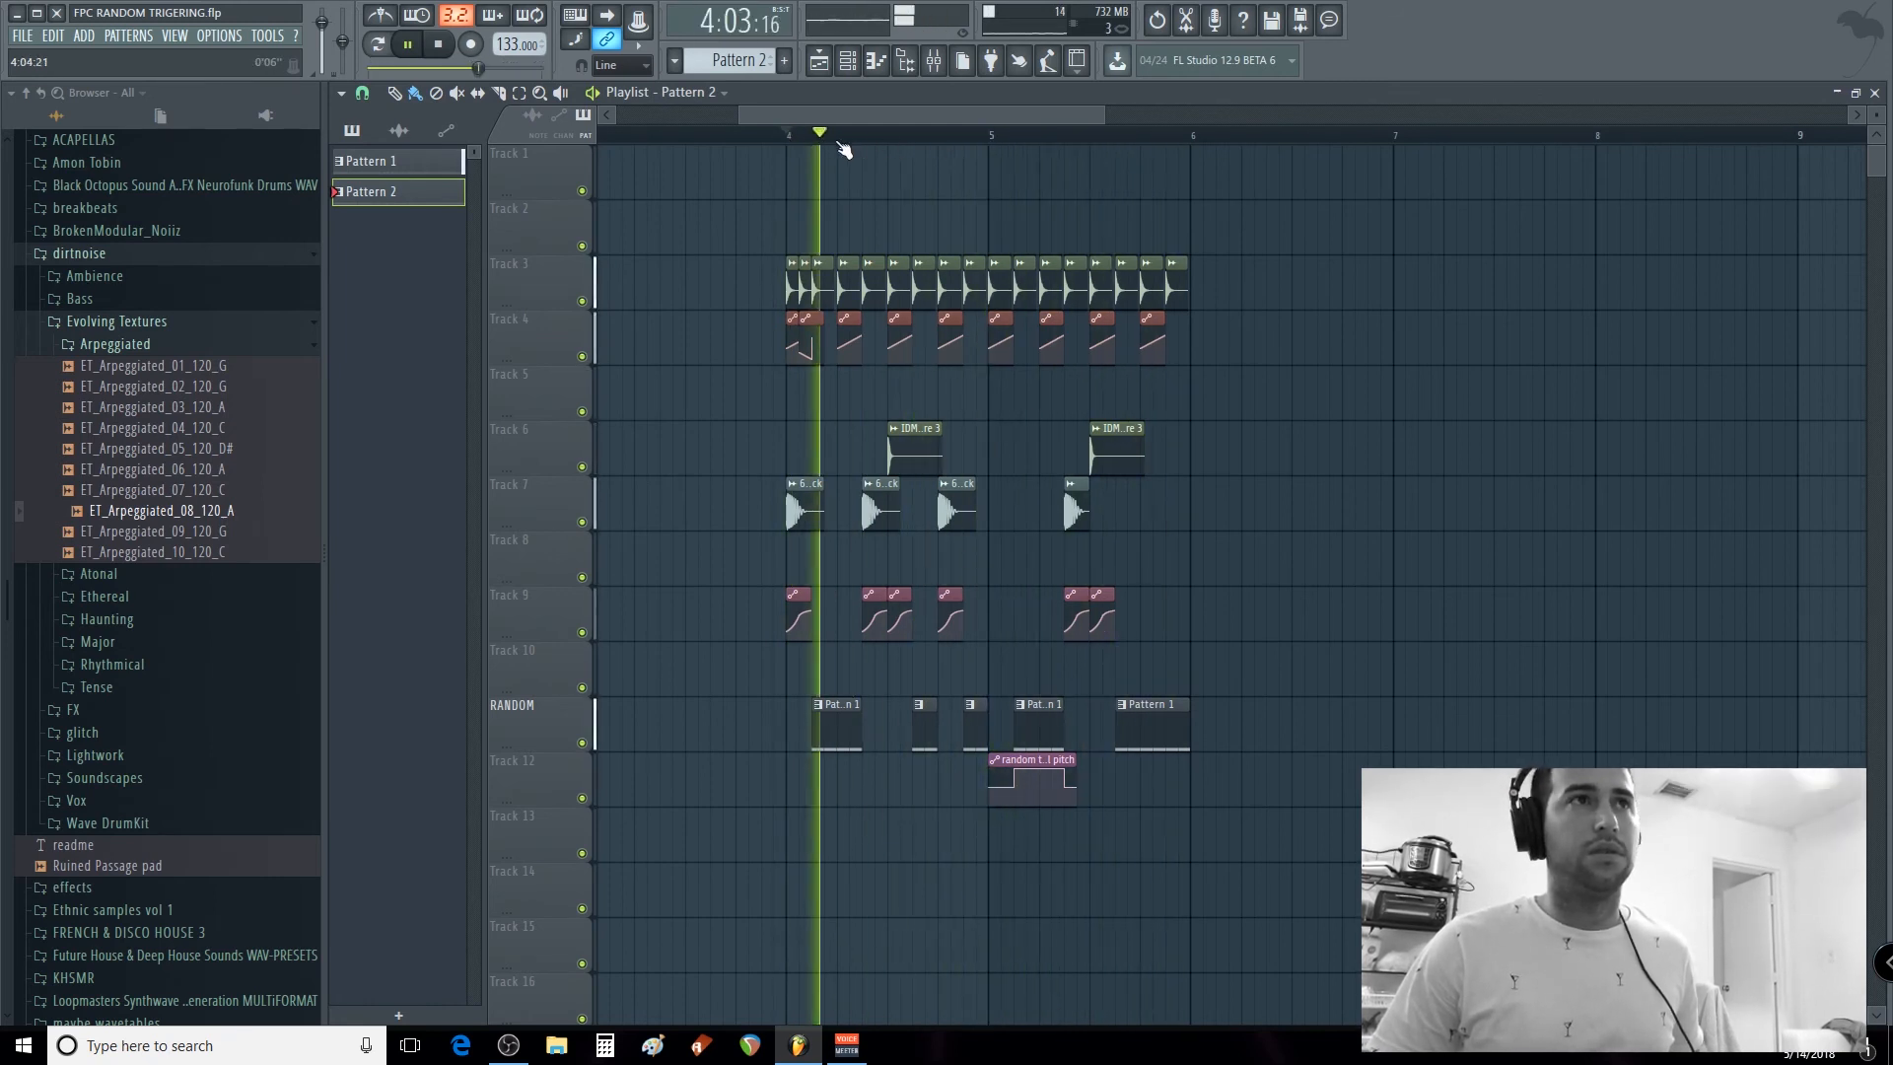
scroll(860, 150, down, 3)
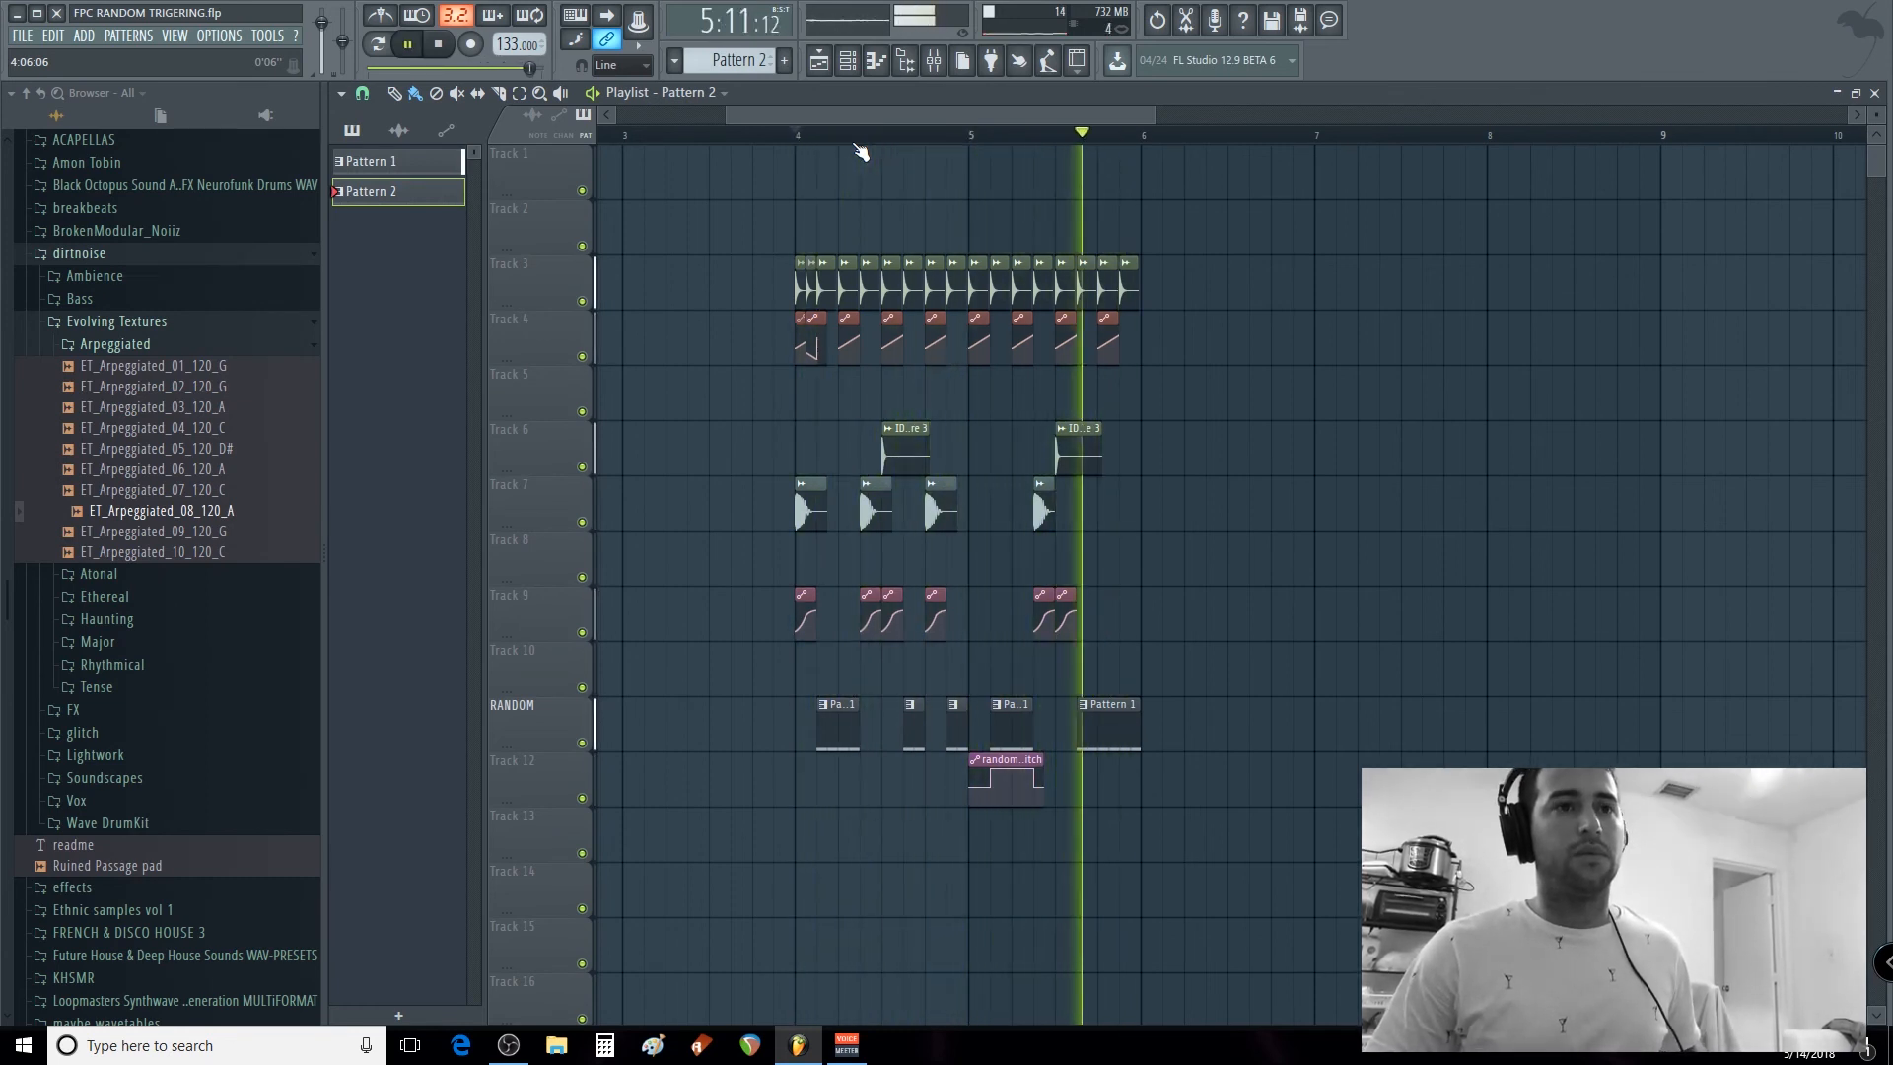
key(space)
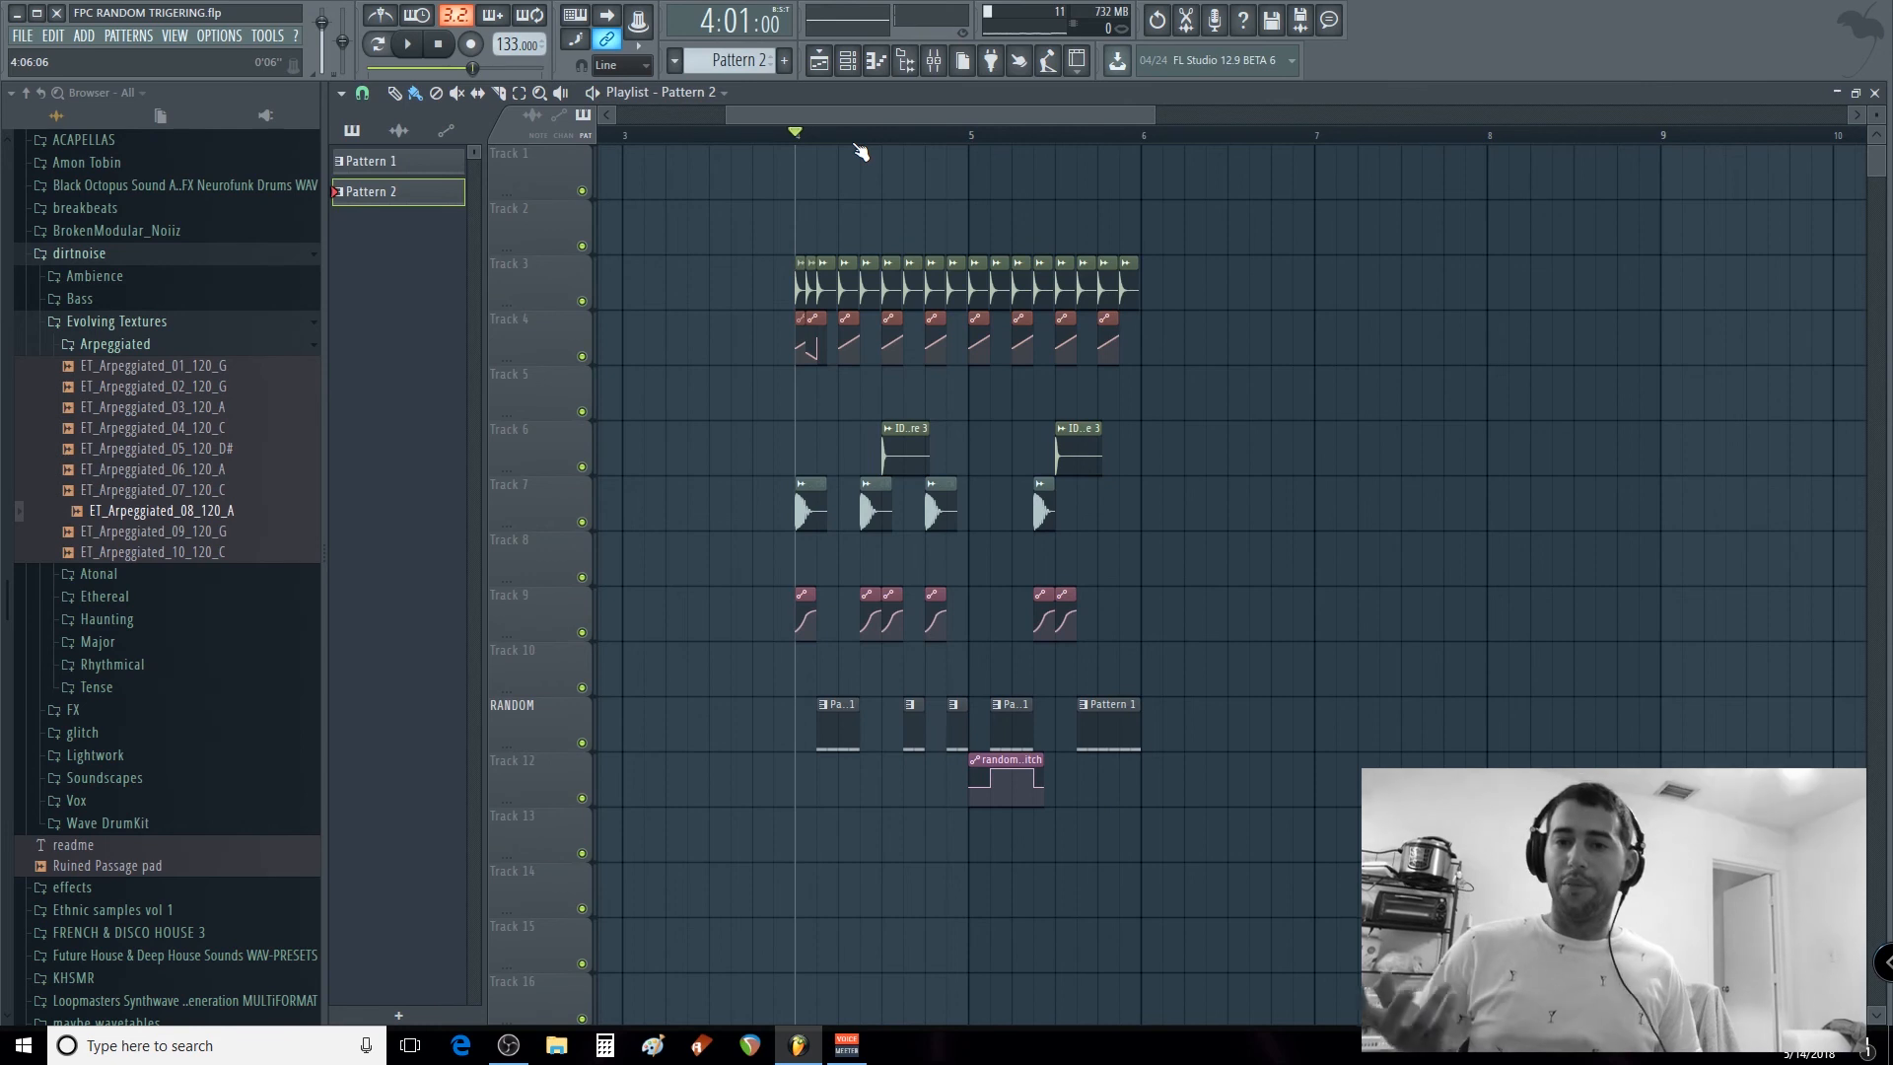